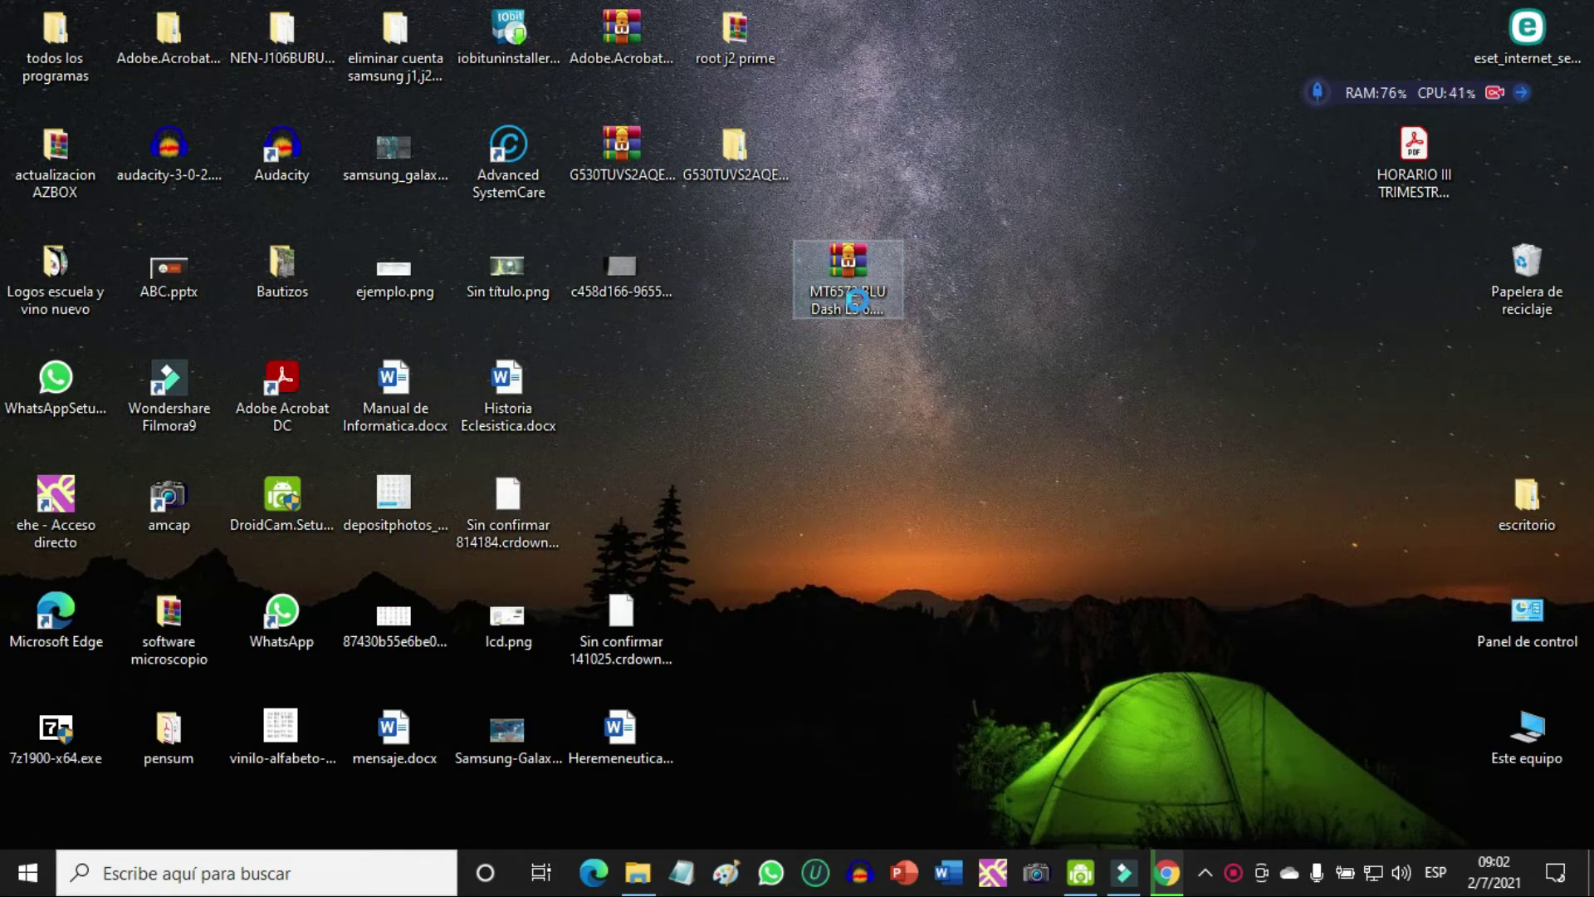
Step: Extract the MT6572 BLU Dash L3 6.0 D930L archive into its own folder, minimizing its progress, and place the DroidCam preview in the desktop corner
{"action": "right_click", "coordinate": [857, 300]}
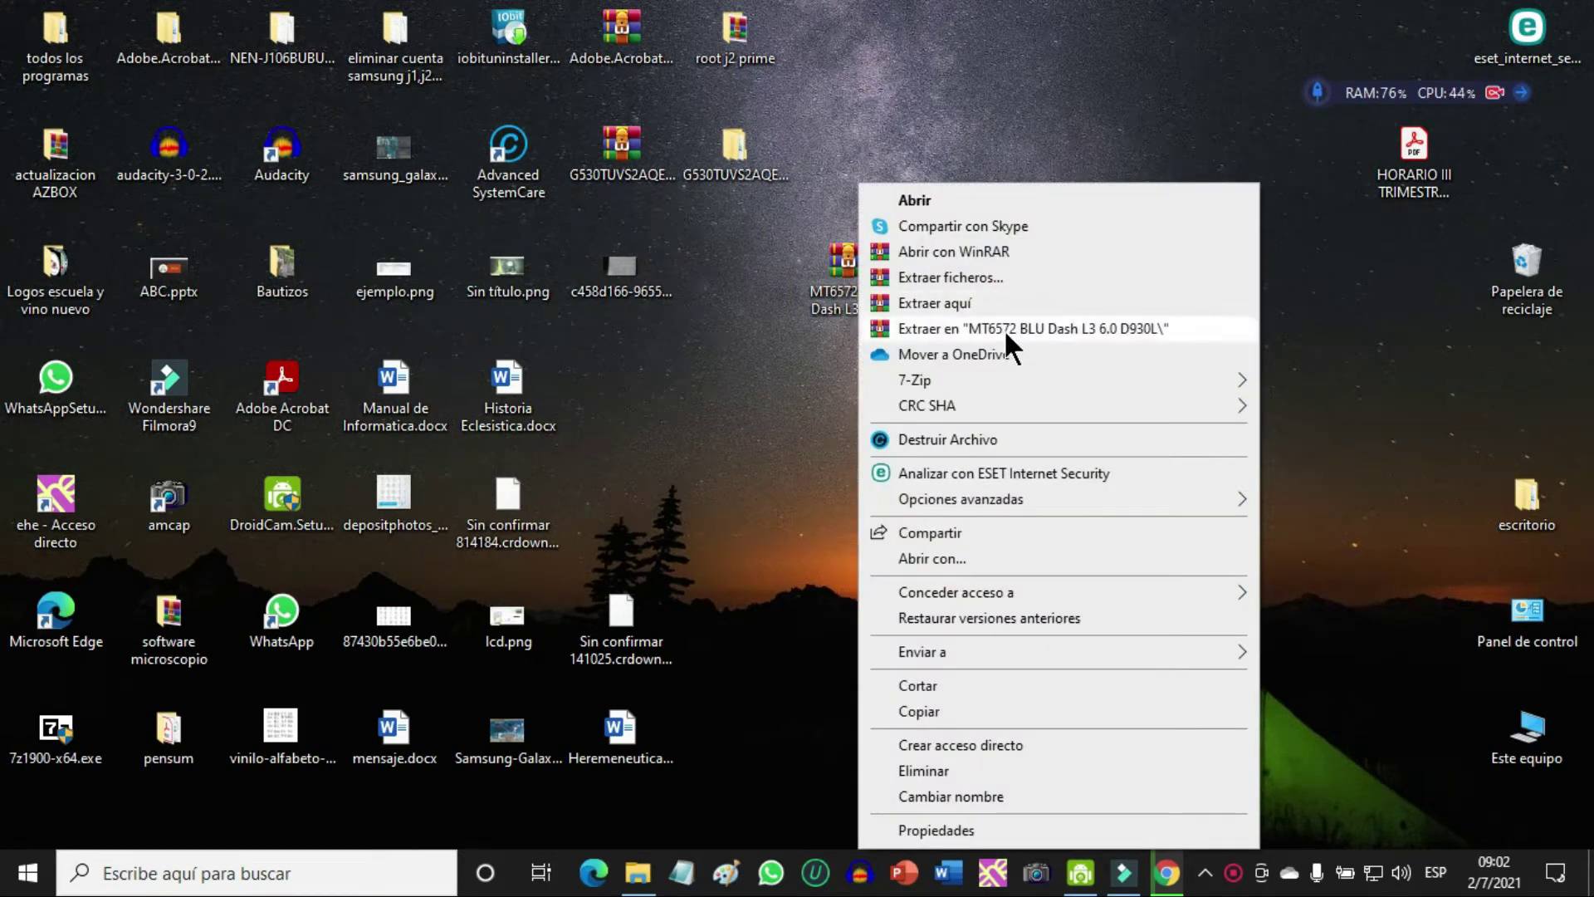
{"action": "left_click", "coordinate": [1003, 329]}
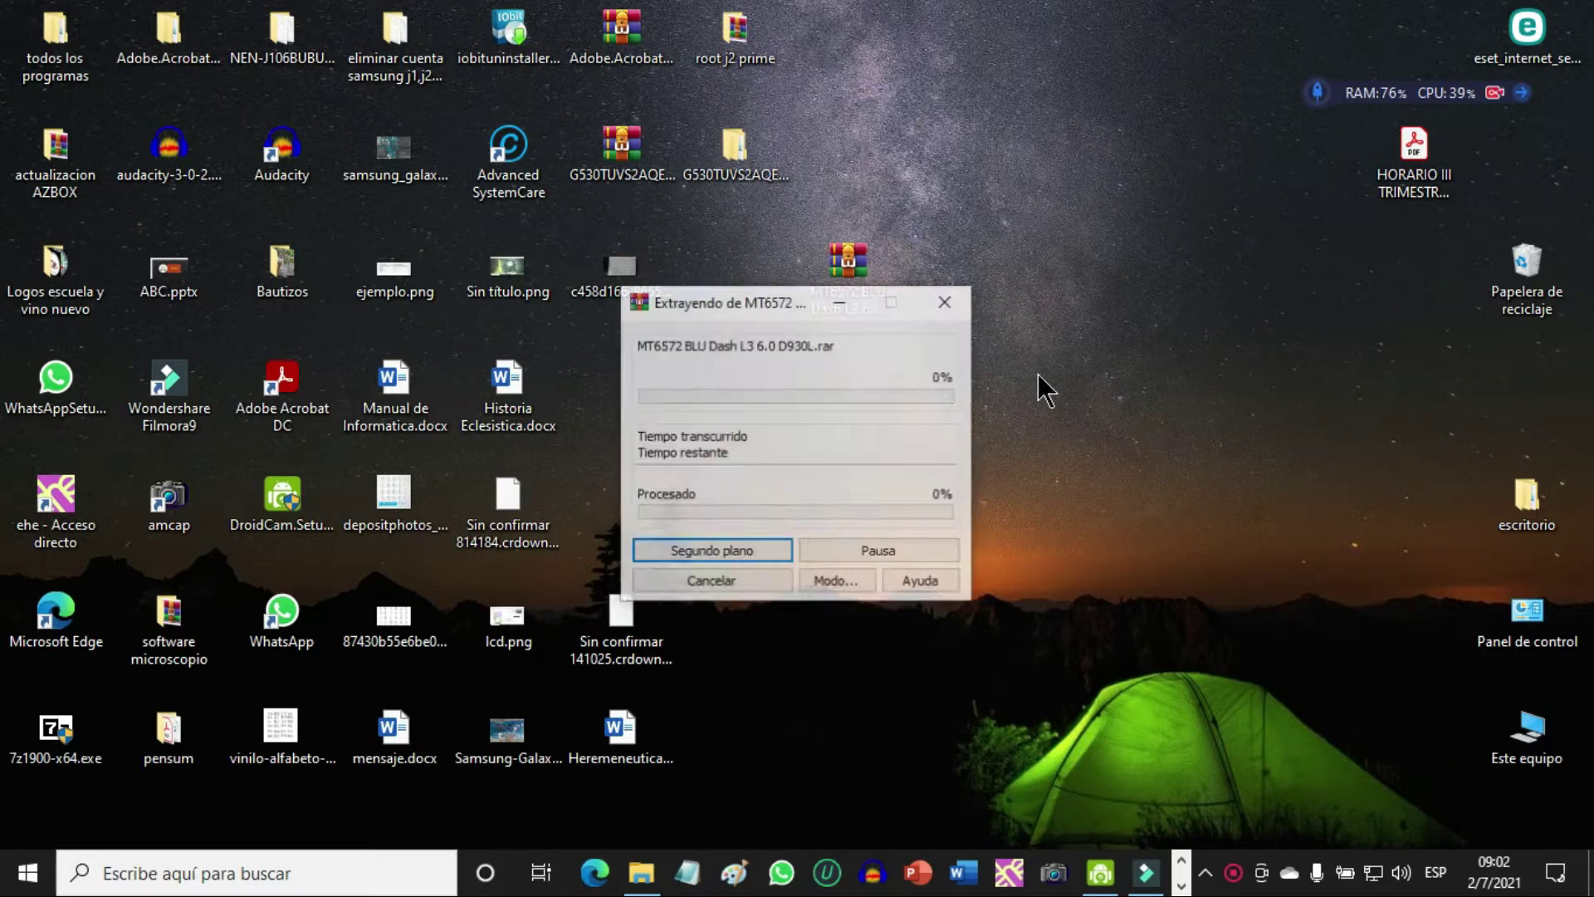
{"action": "left_click", "coordinate": [1100, 876]}
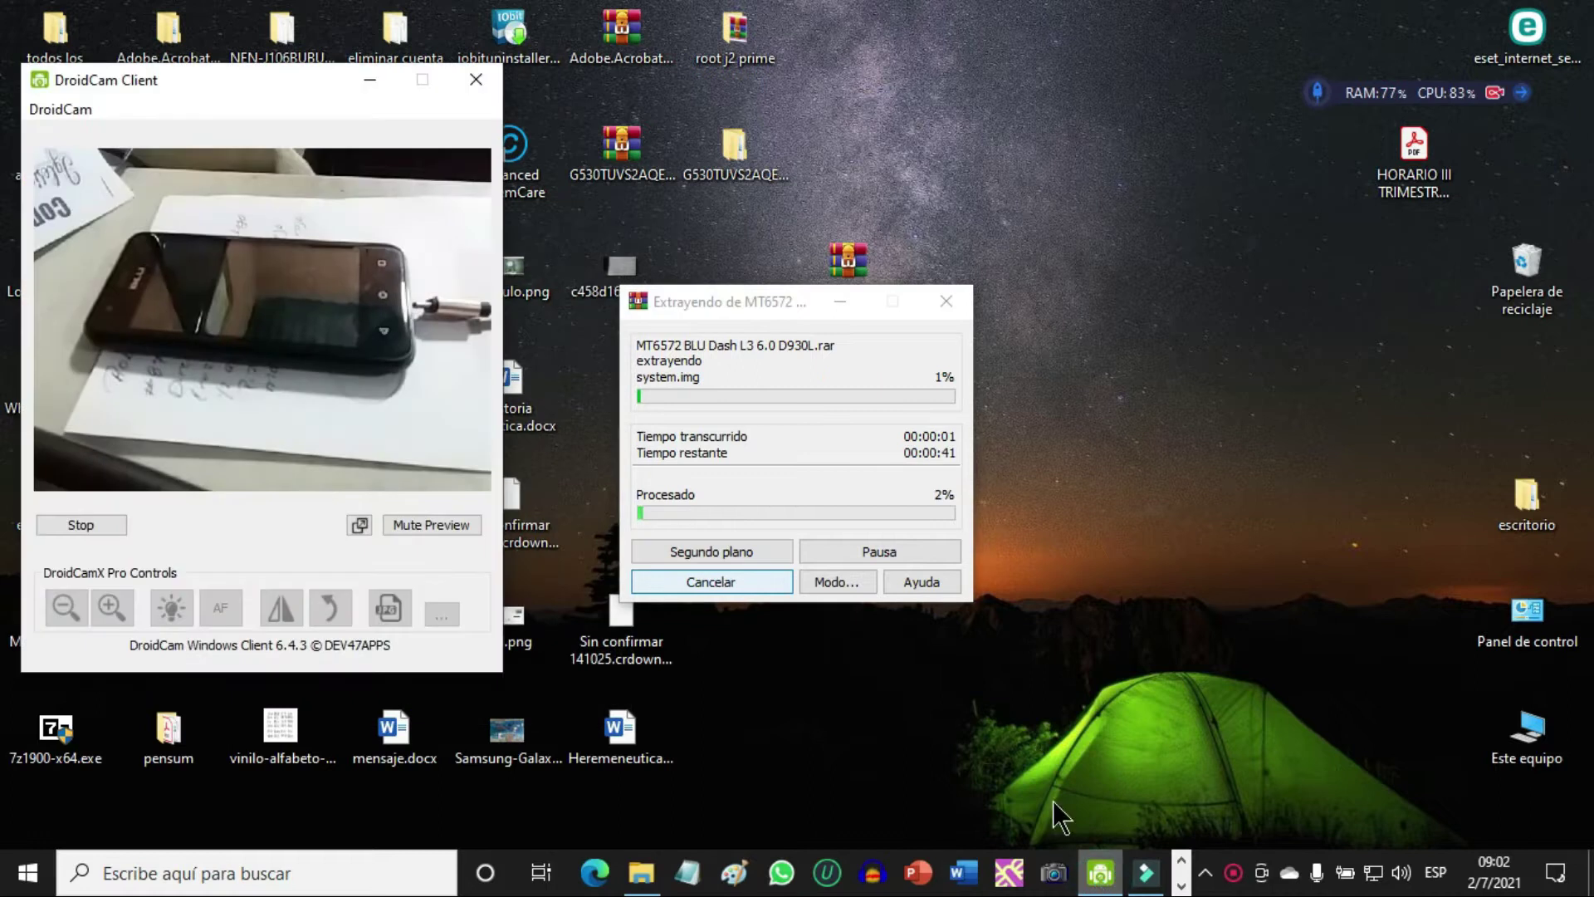
{"action": "left_click_drag", "start_coordinate": [282, 88], "coordinate": [266, 28]}
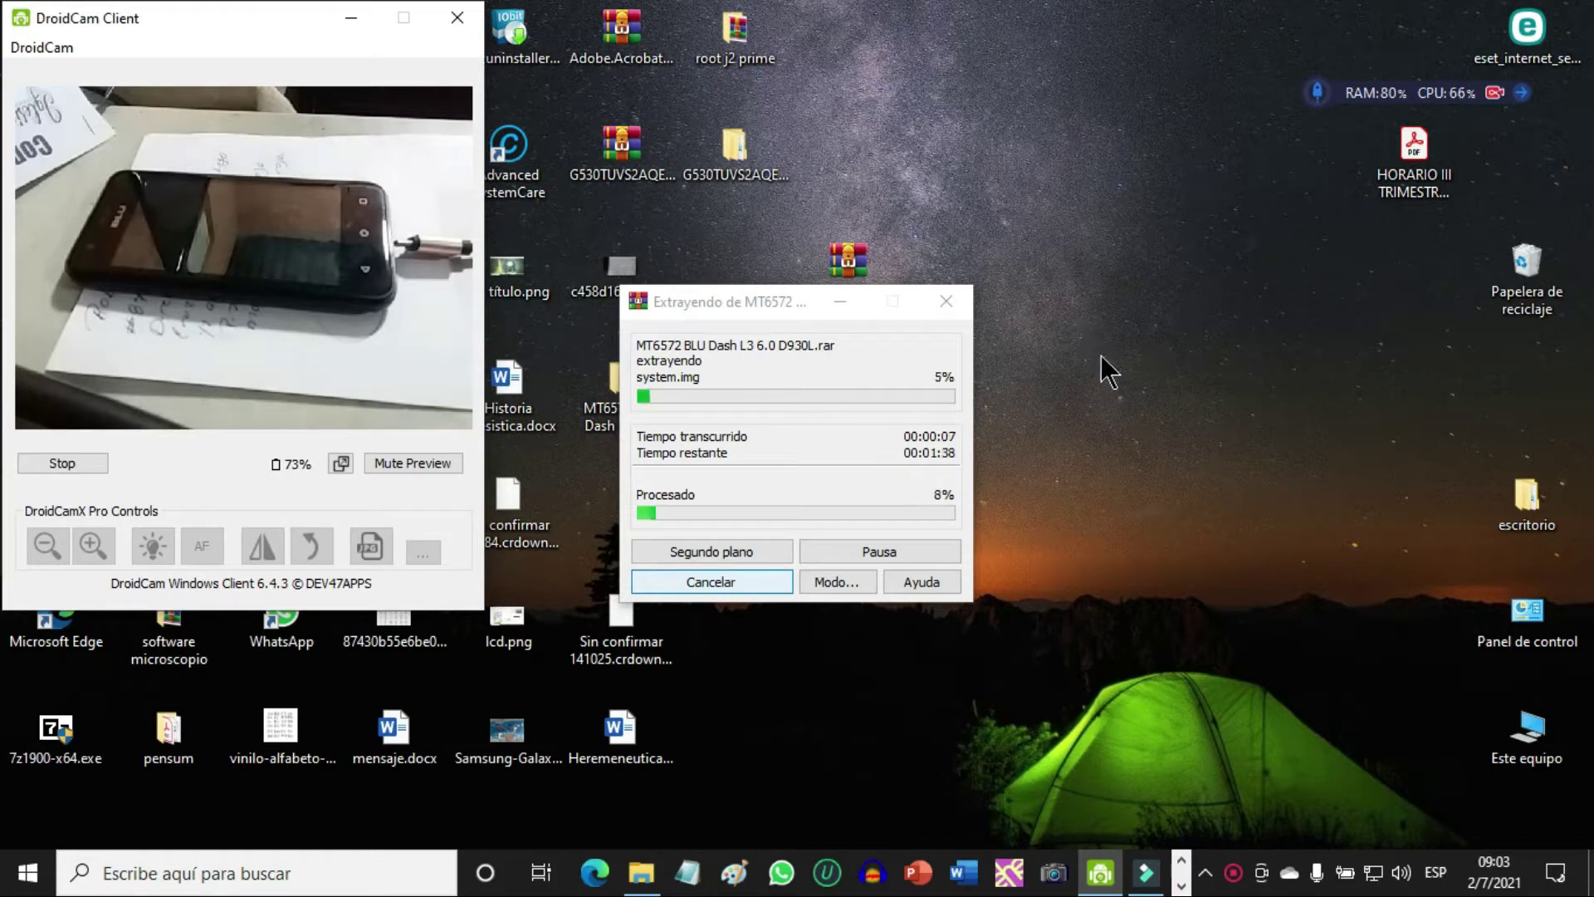
{"action": "left_click", "coordinate": [840, 302]}
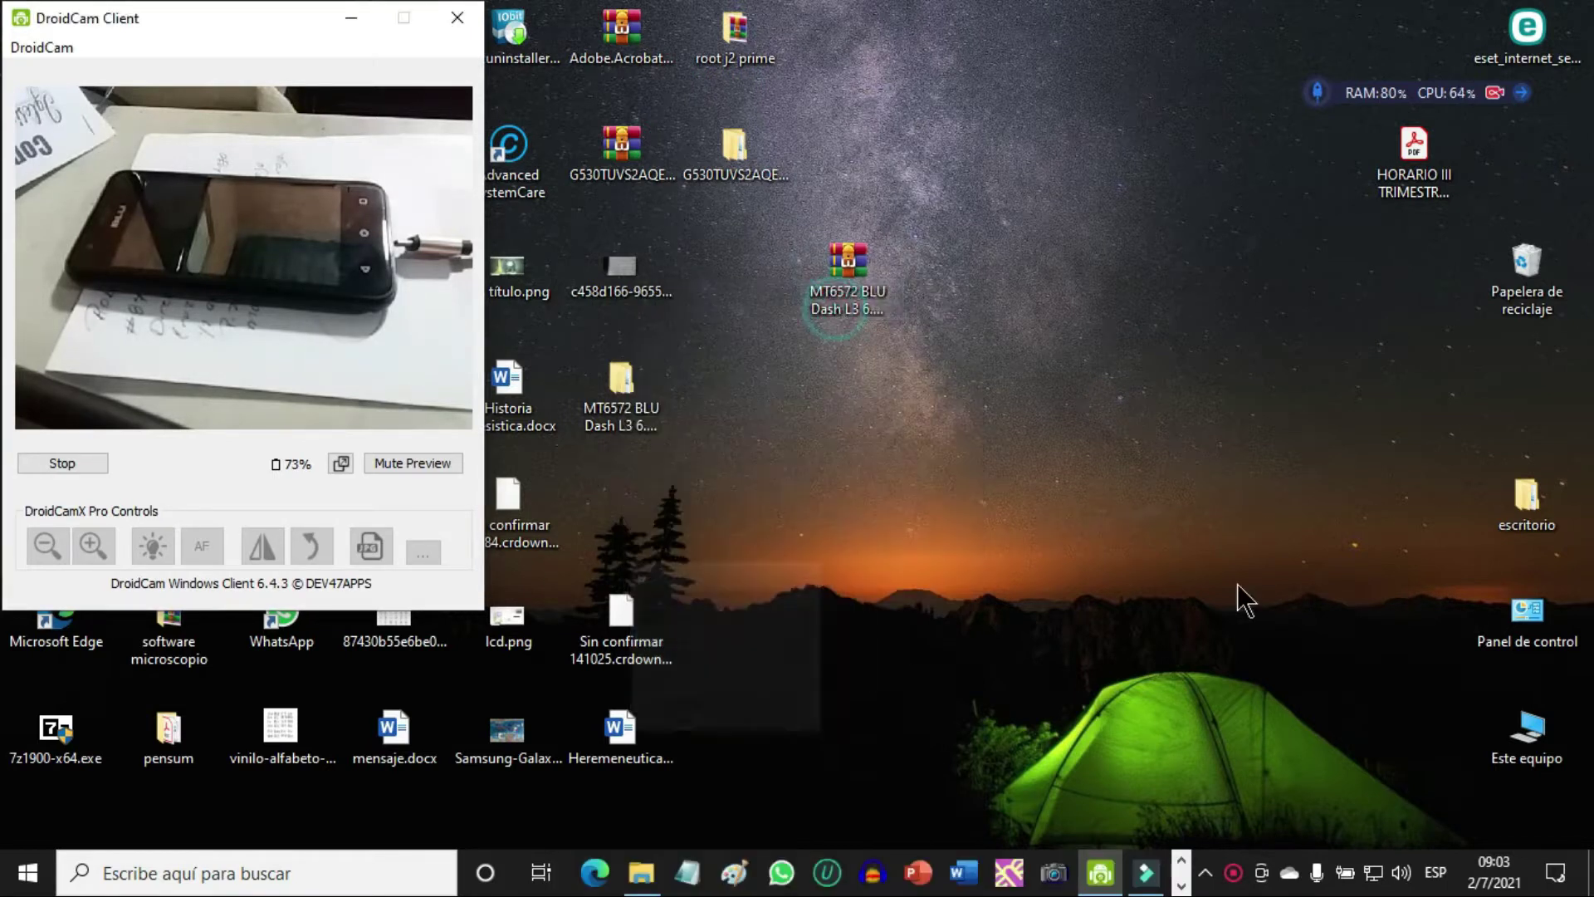
Step: Open the SP Flash Tool v5.1516 folder inside escritorio, todos los PROGRAMAS, para MTK, SP-FLASHTOOL
{"action": "double_click", "coordinate": [1526, 516]}
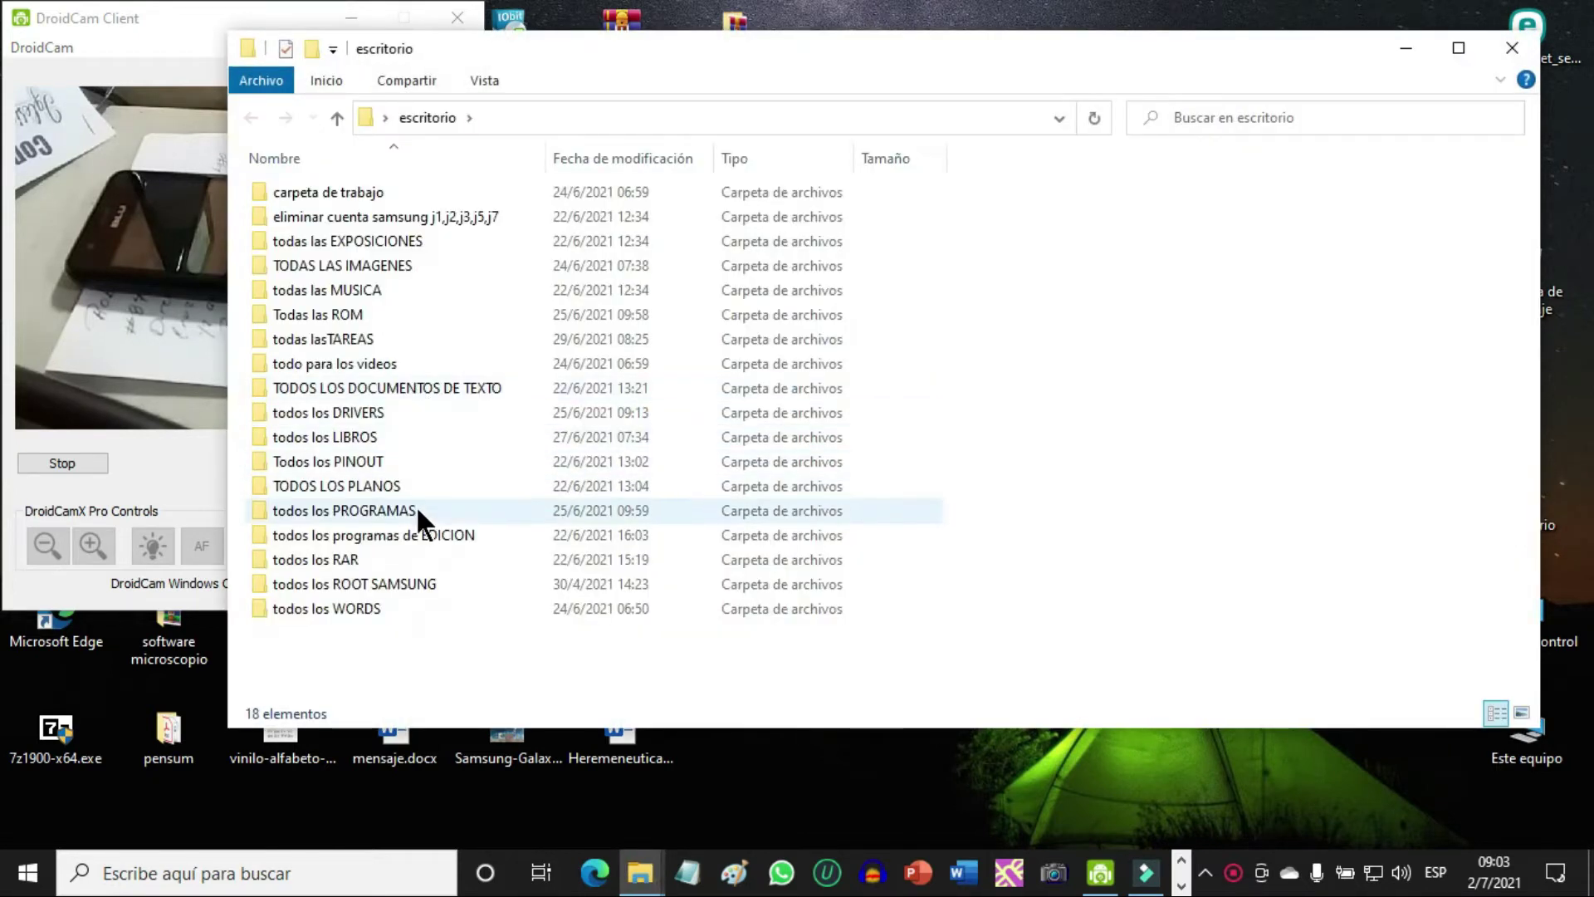
{"action": "double_click", "coordinate": [418, 506]}
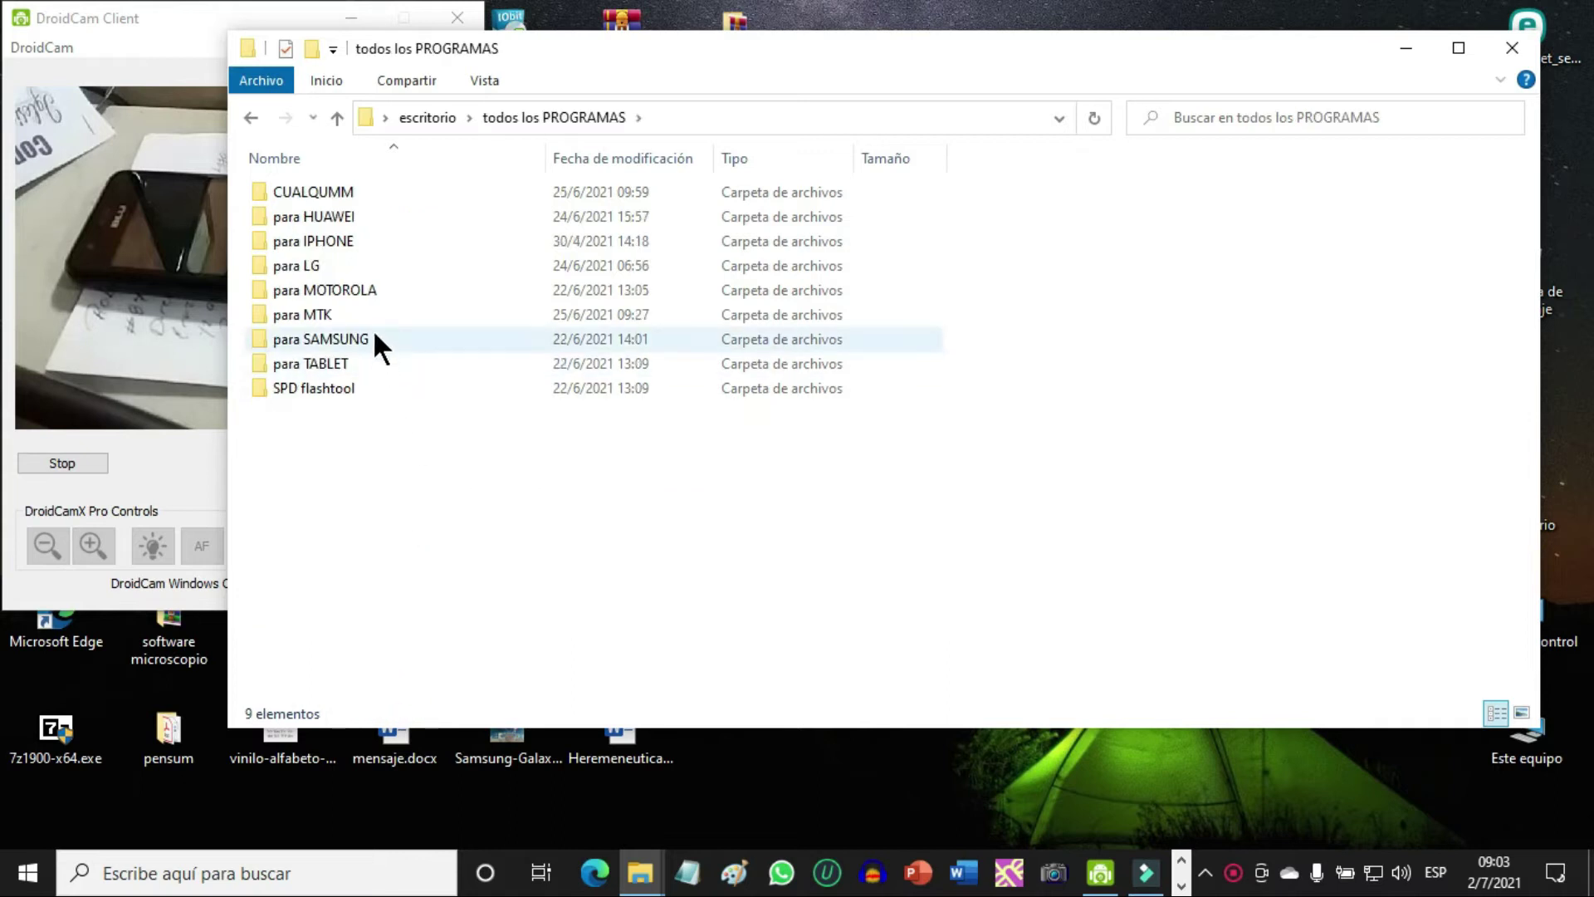
{"action": "double_click", "coordinate": [373, 314]}
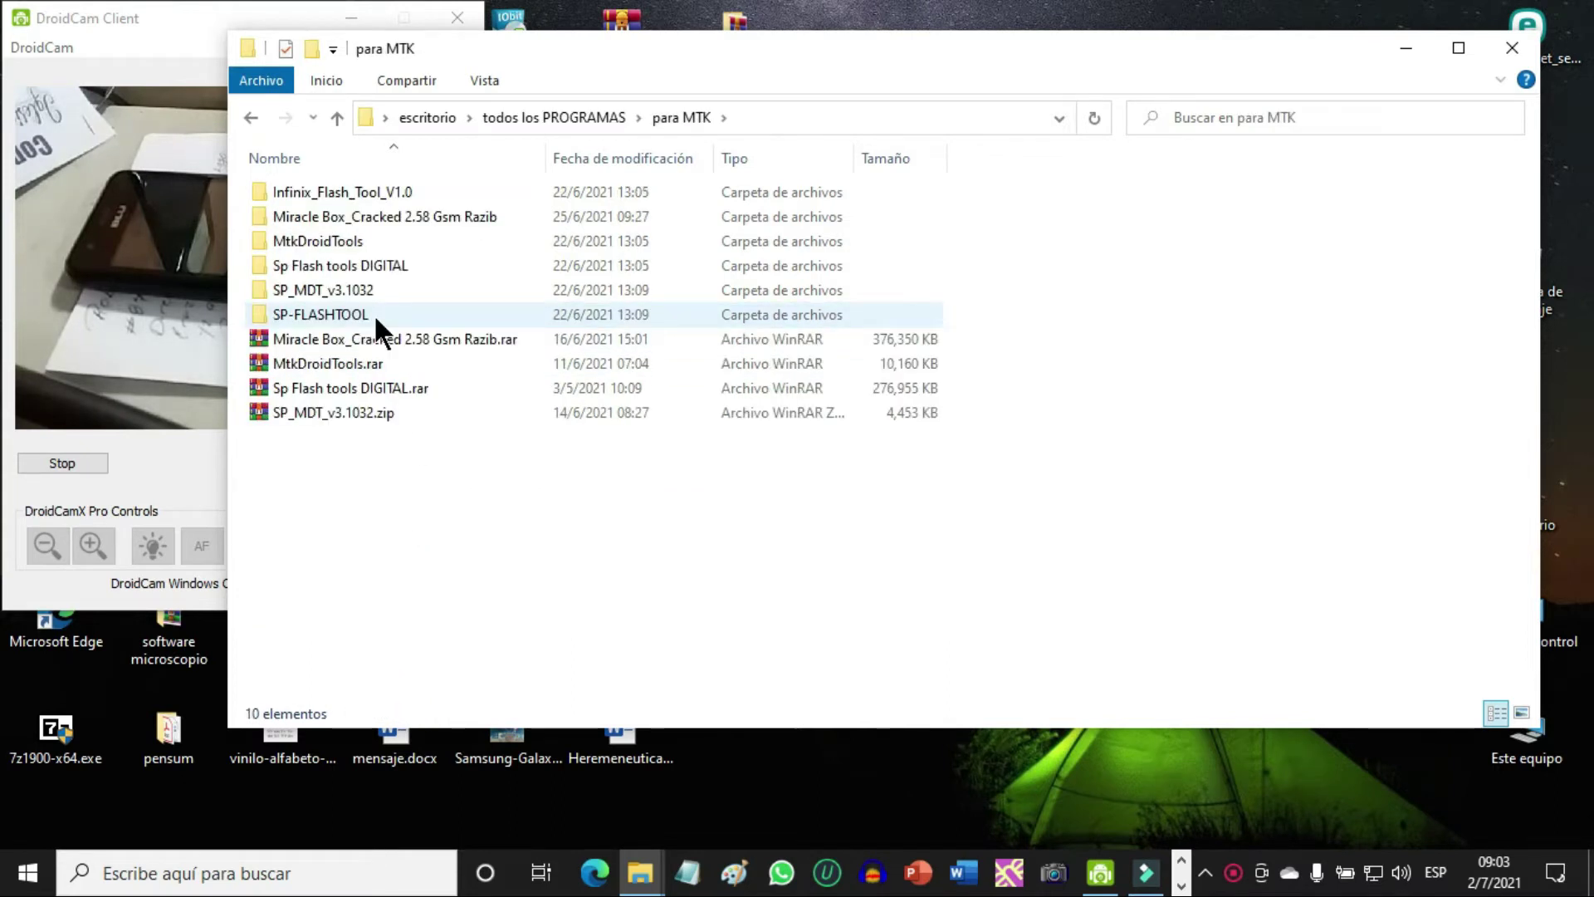
{"action": "double_click", "coordinate": [374, 314]}
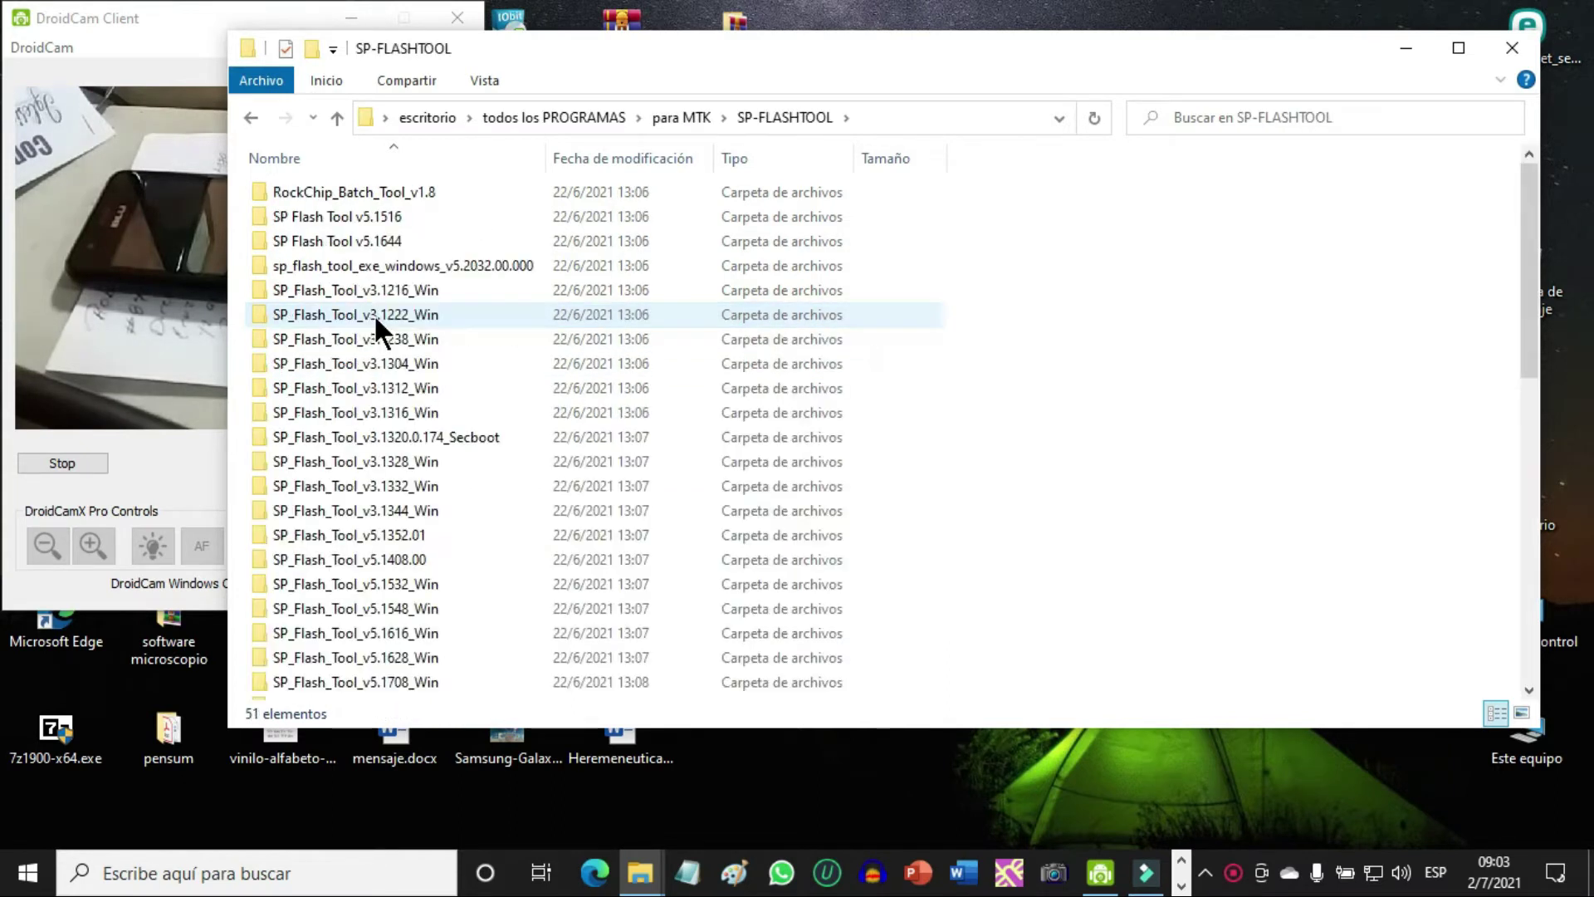
{"action": "double_click", "coordinate": [452, 218]}
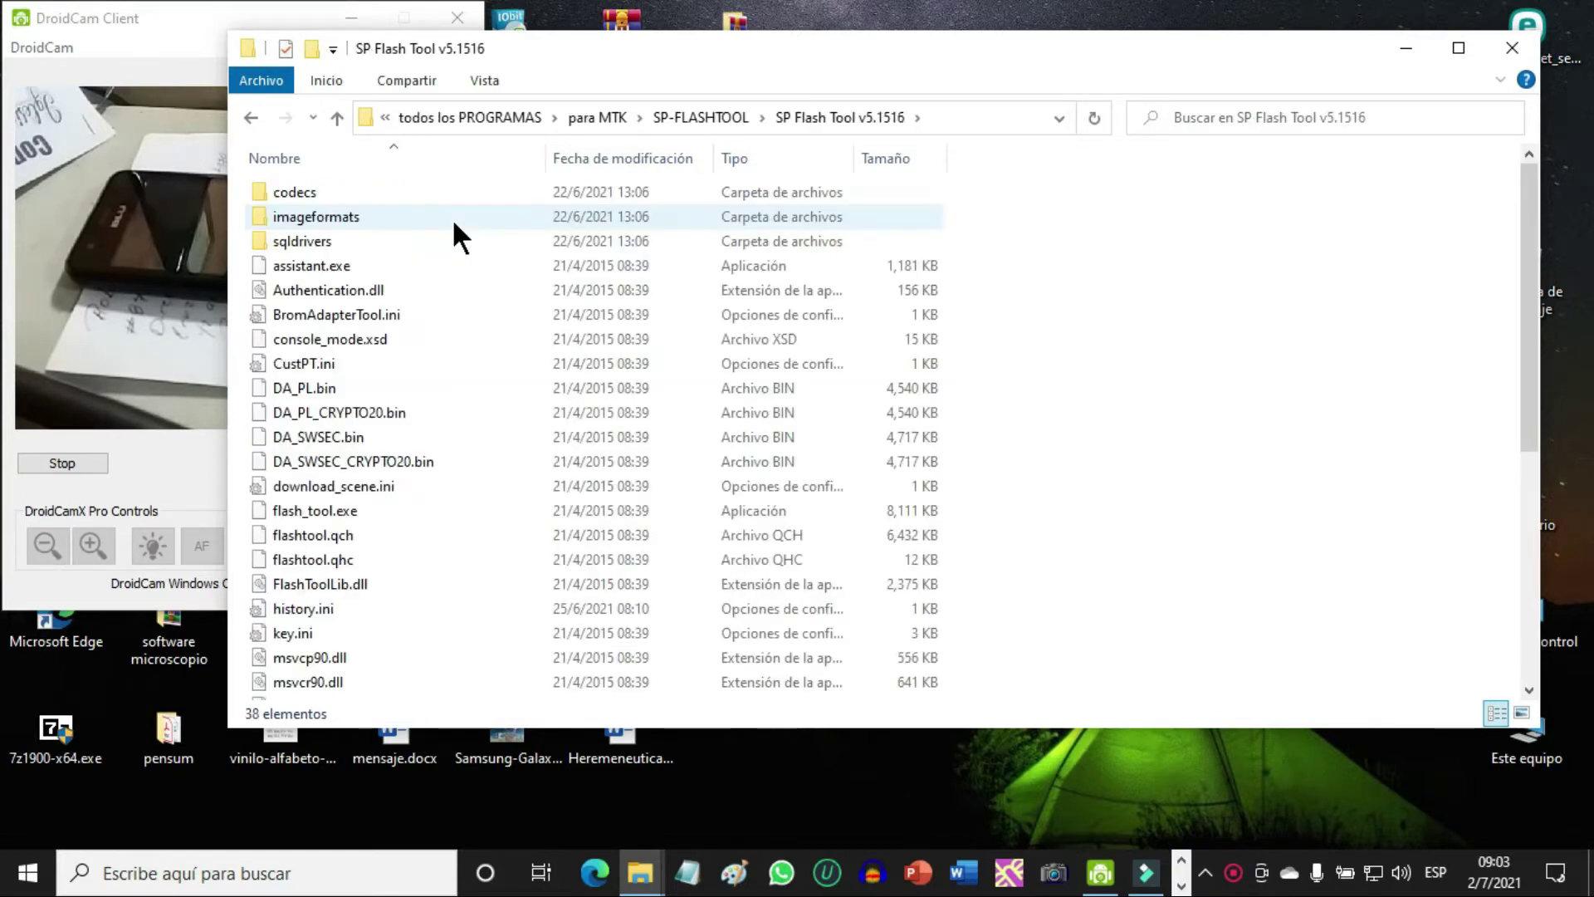
Step: Run flash_tool.exe as administrator and close the SP Flash Tool v5.1516 folder window
{"action": "left_click", "coordinate": [368, 511]}
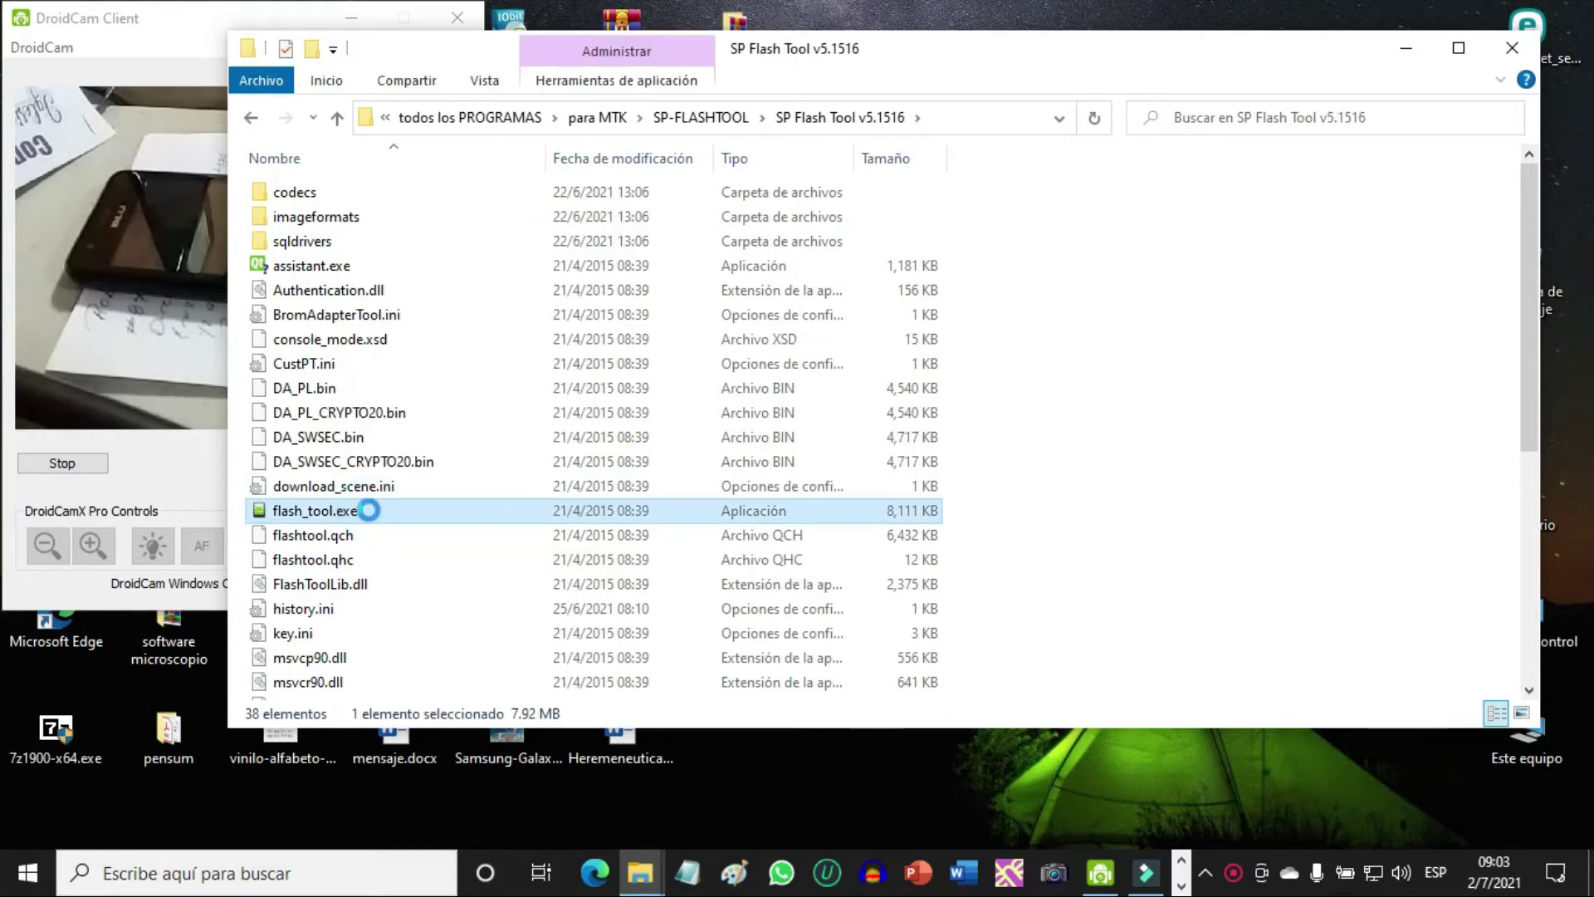
{"action": "right_click", "coordinate": [369, 513]}
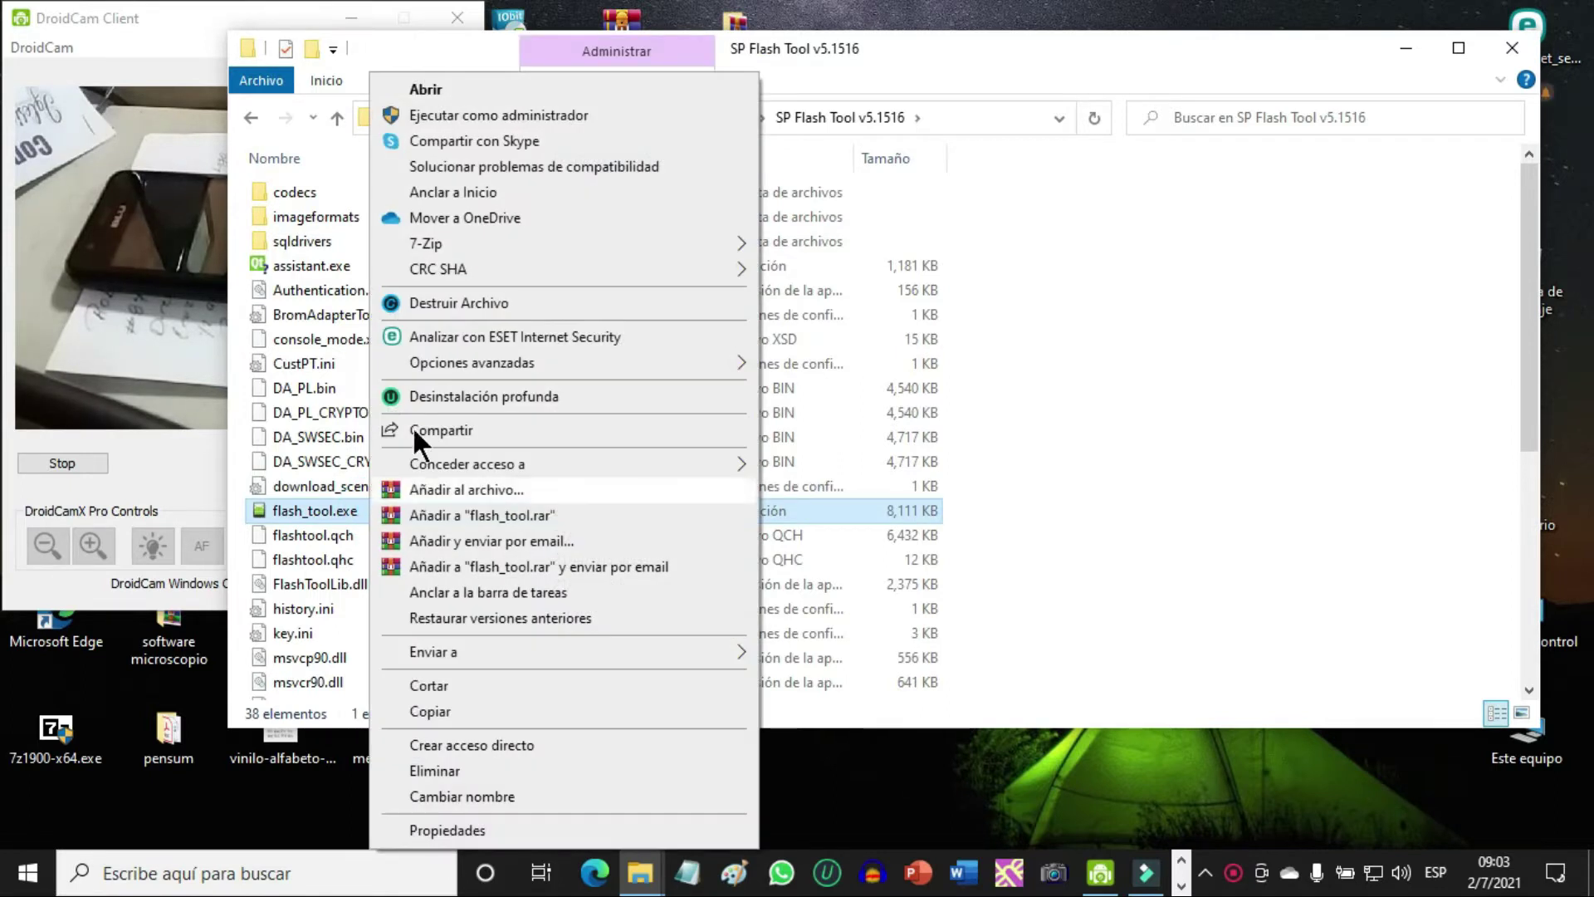
{"action": "left_click", "coordinate": [530, 118]}
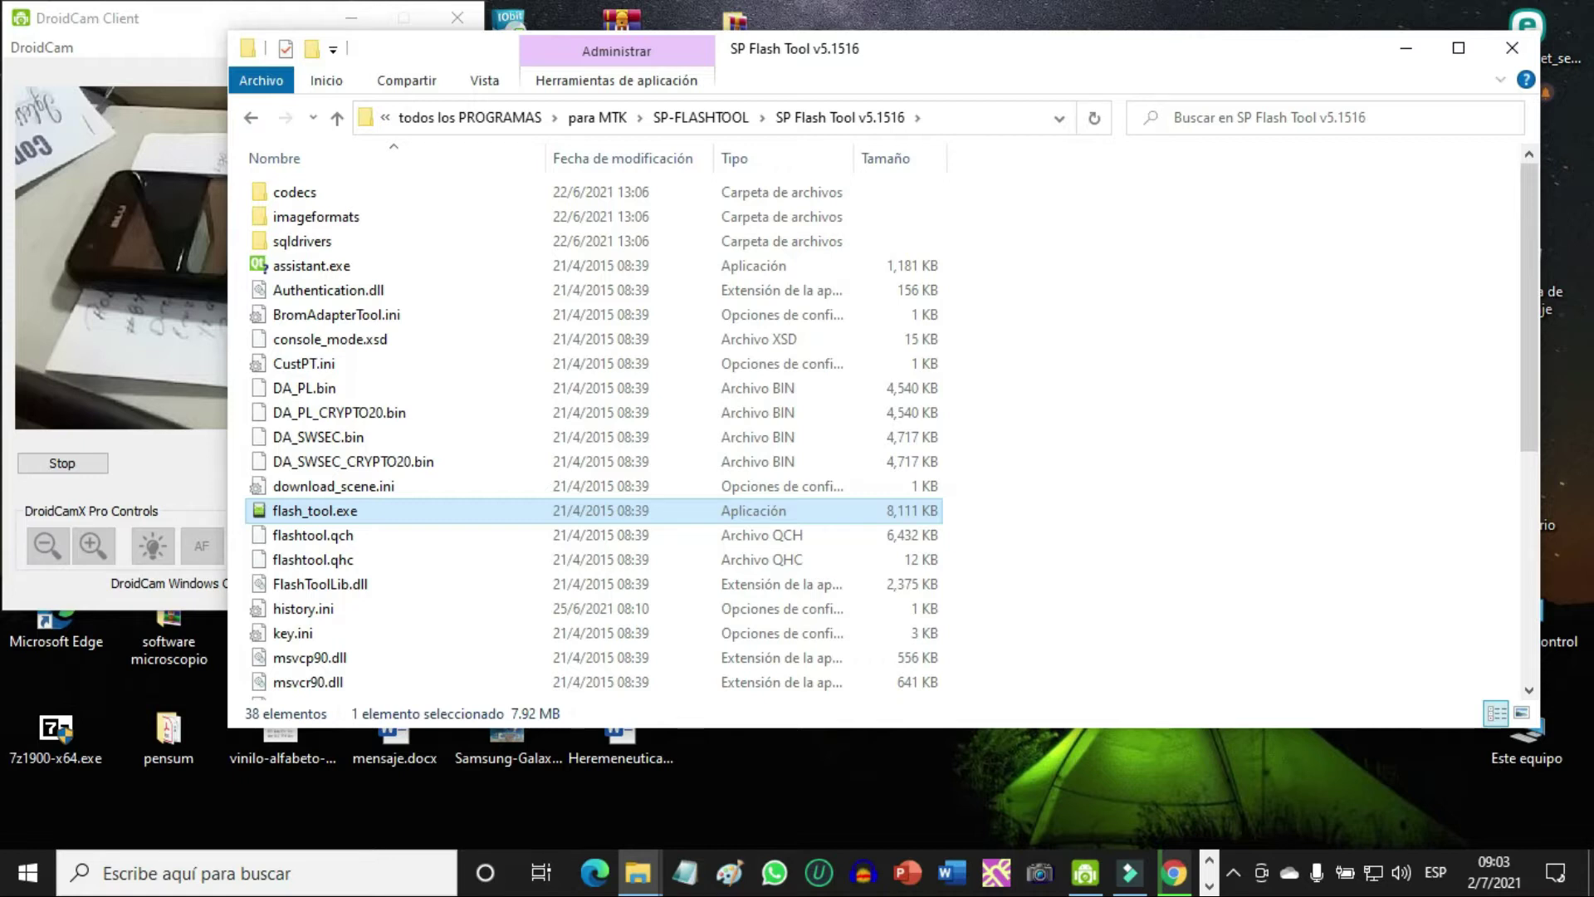
{"action": "key", "text": "Return"}
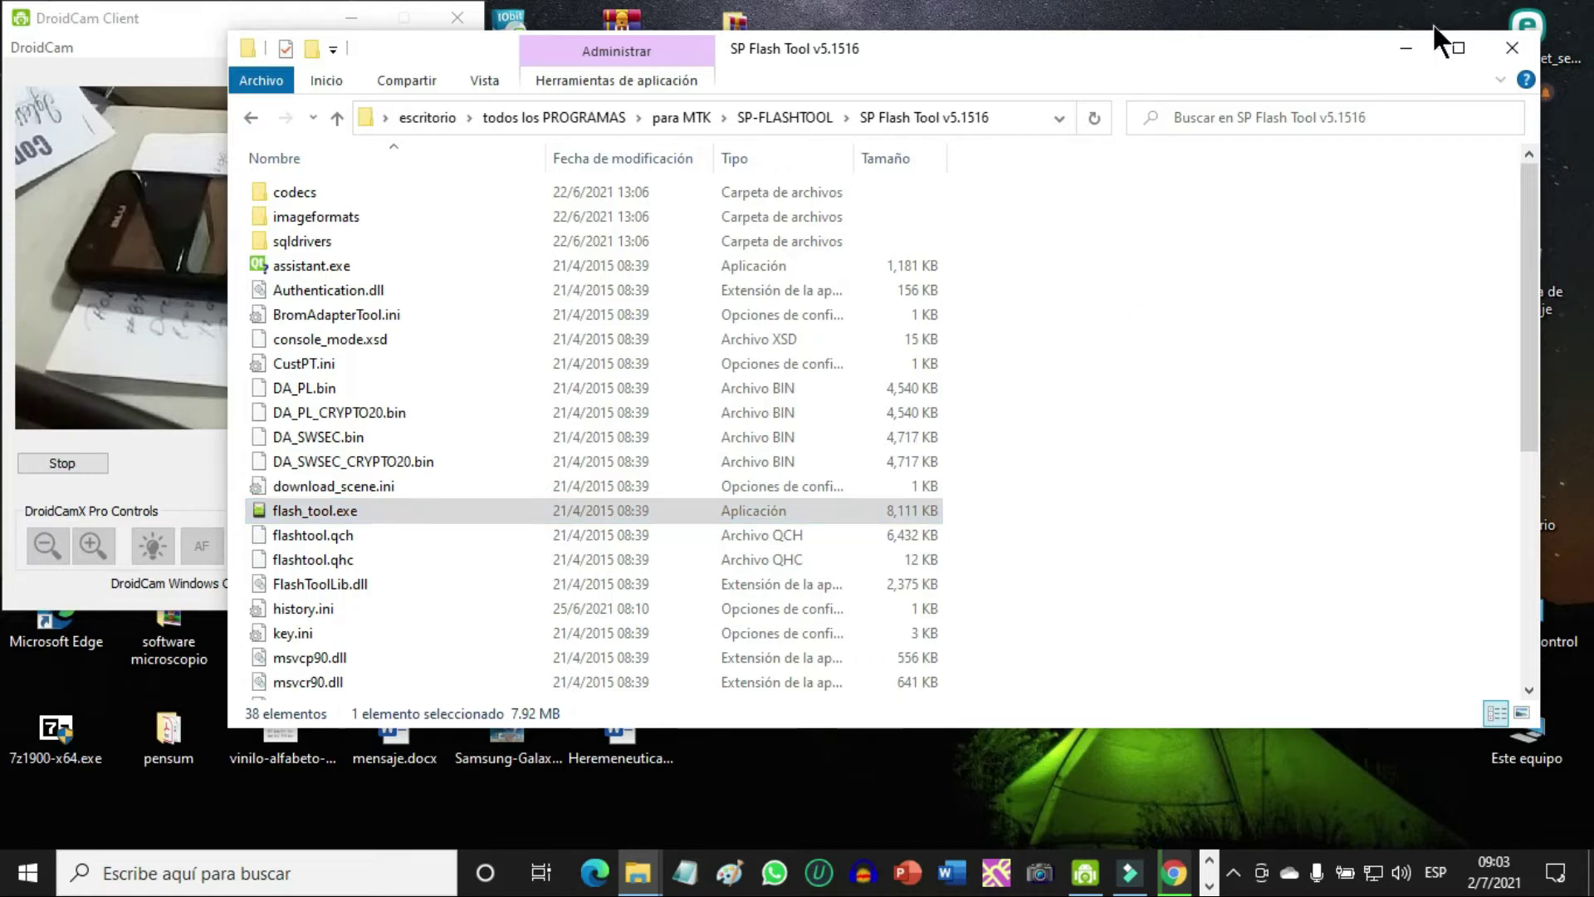
{"action": "left_click", "coordinate": [1512, 47]}
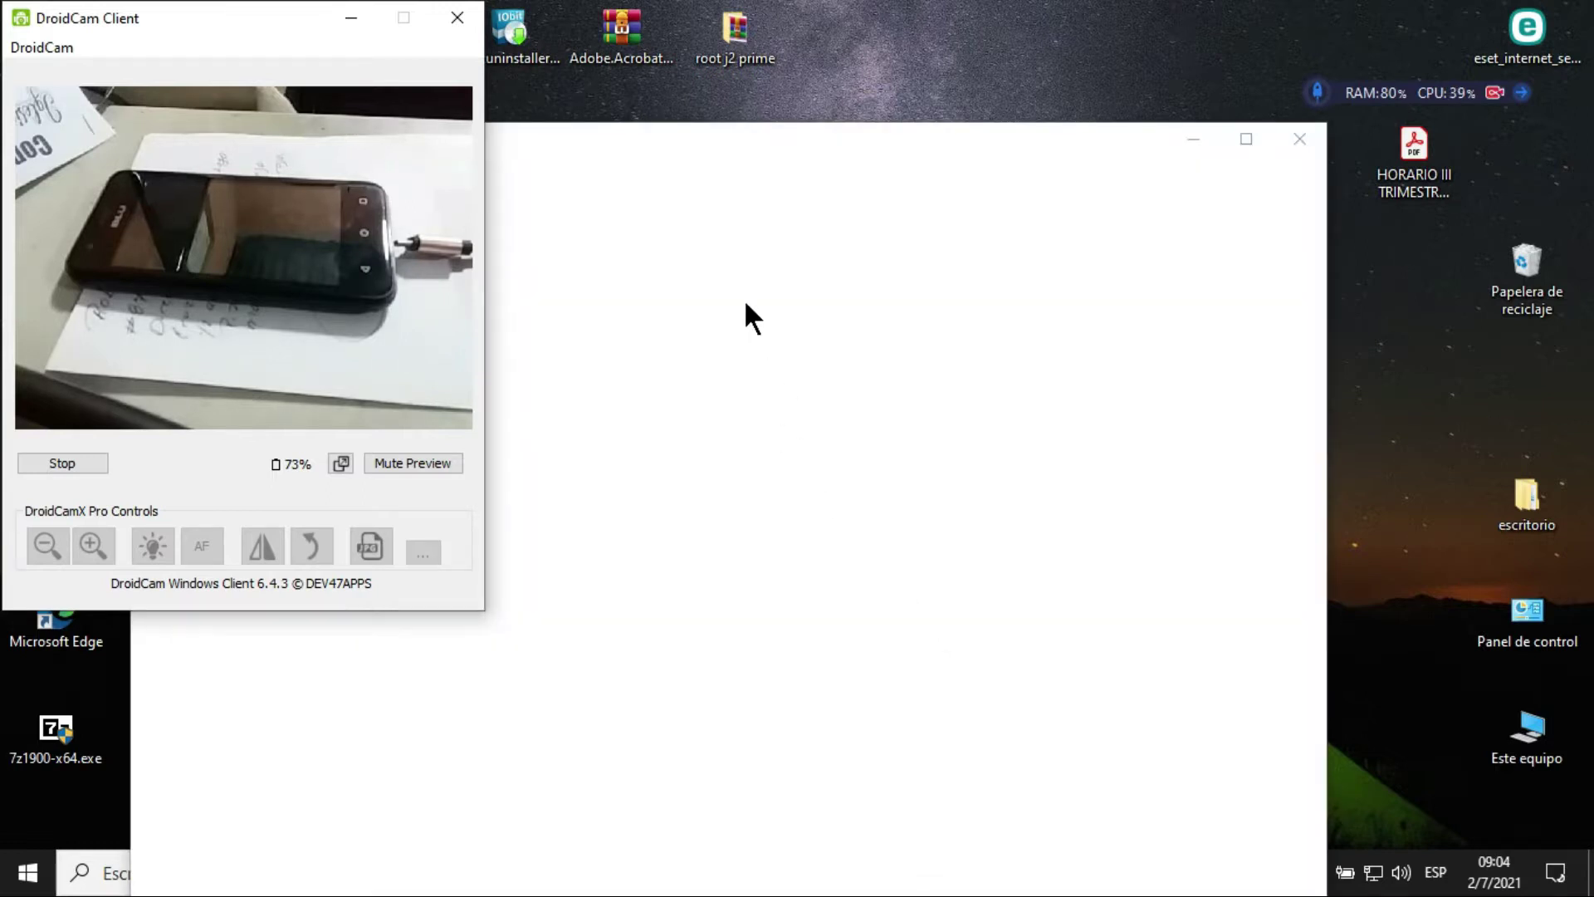
Step: Arrange the flash tool window beside the DroidCam preview and check the progress of the firmware extraction
{"action": "left_click_drag", "start_coordinate": [729, 141], "coordinate": [1000, 37]}
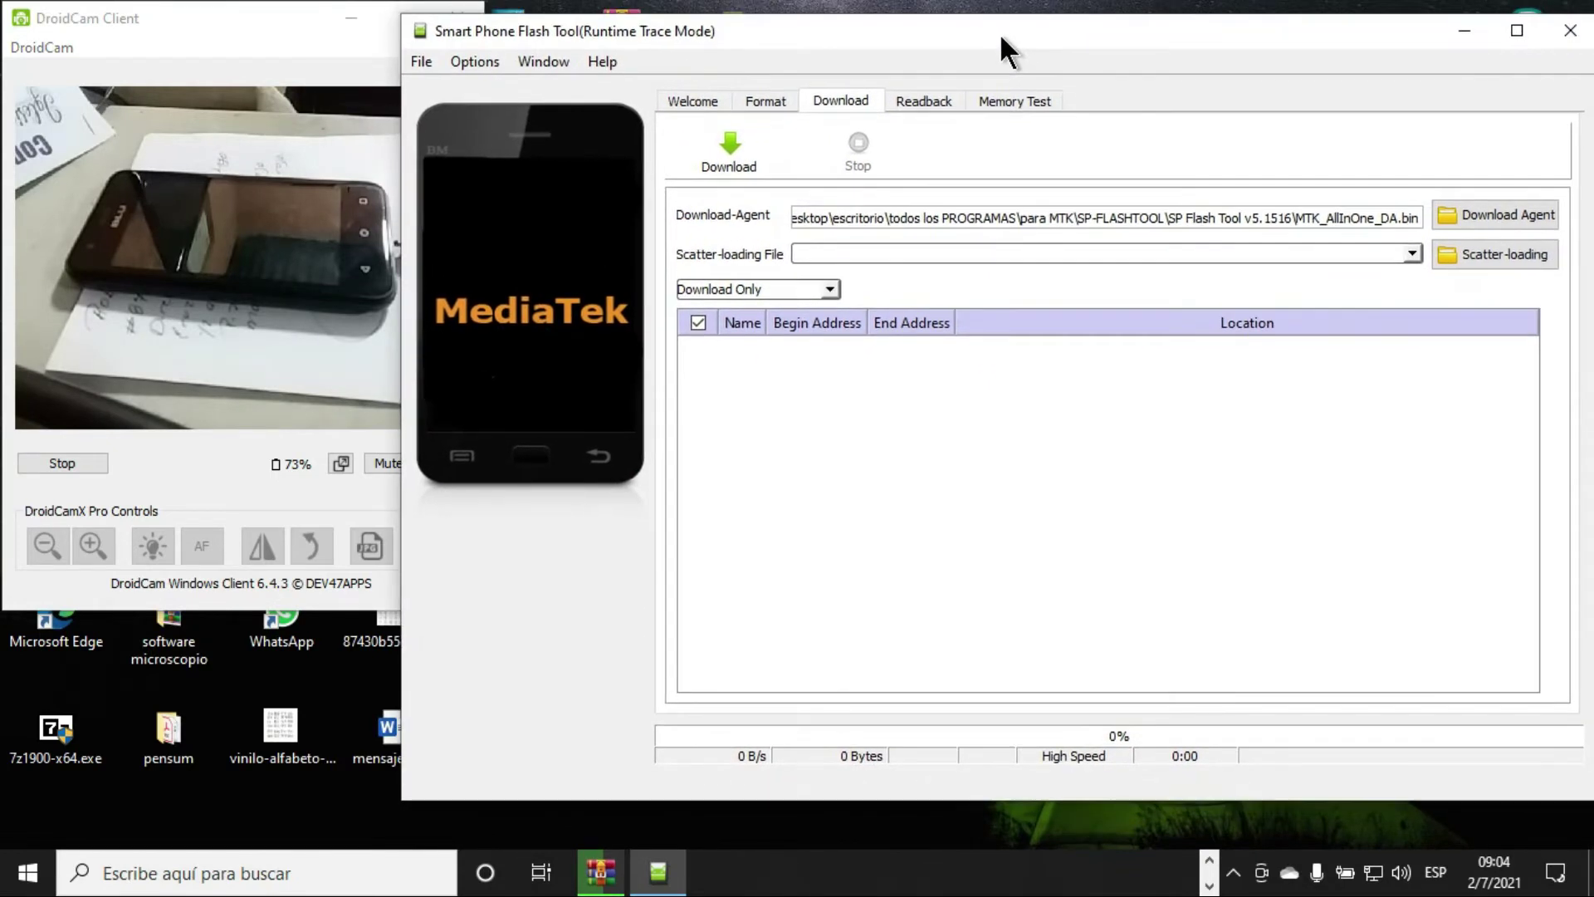
{"action": "left_click", "coordinate": [221, 63]}
{"action": "mouse_move", "coordinate": [249, 30]}
{"action": "left_mouse_down"}
{"action": "mouse_move", "coordinate": [408, 51]}
{"action": "mouse_move", "coordinate": [247, 47]}
{"action": "left_mouse_up"}
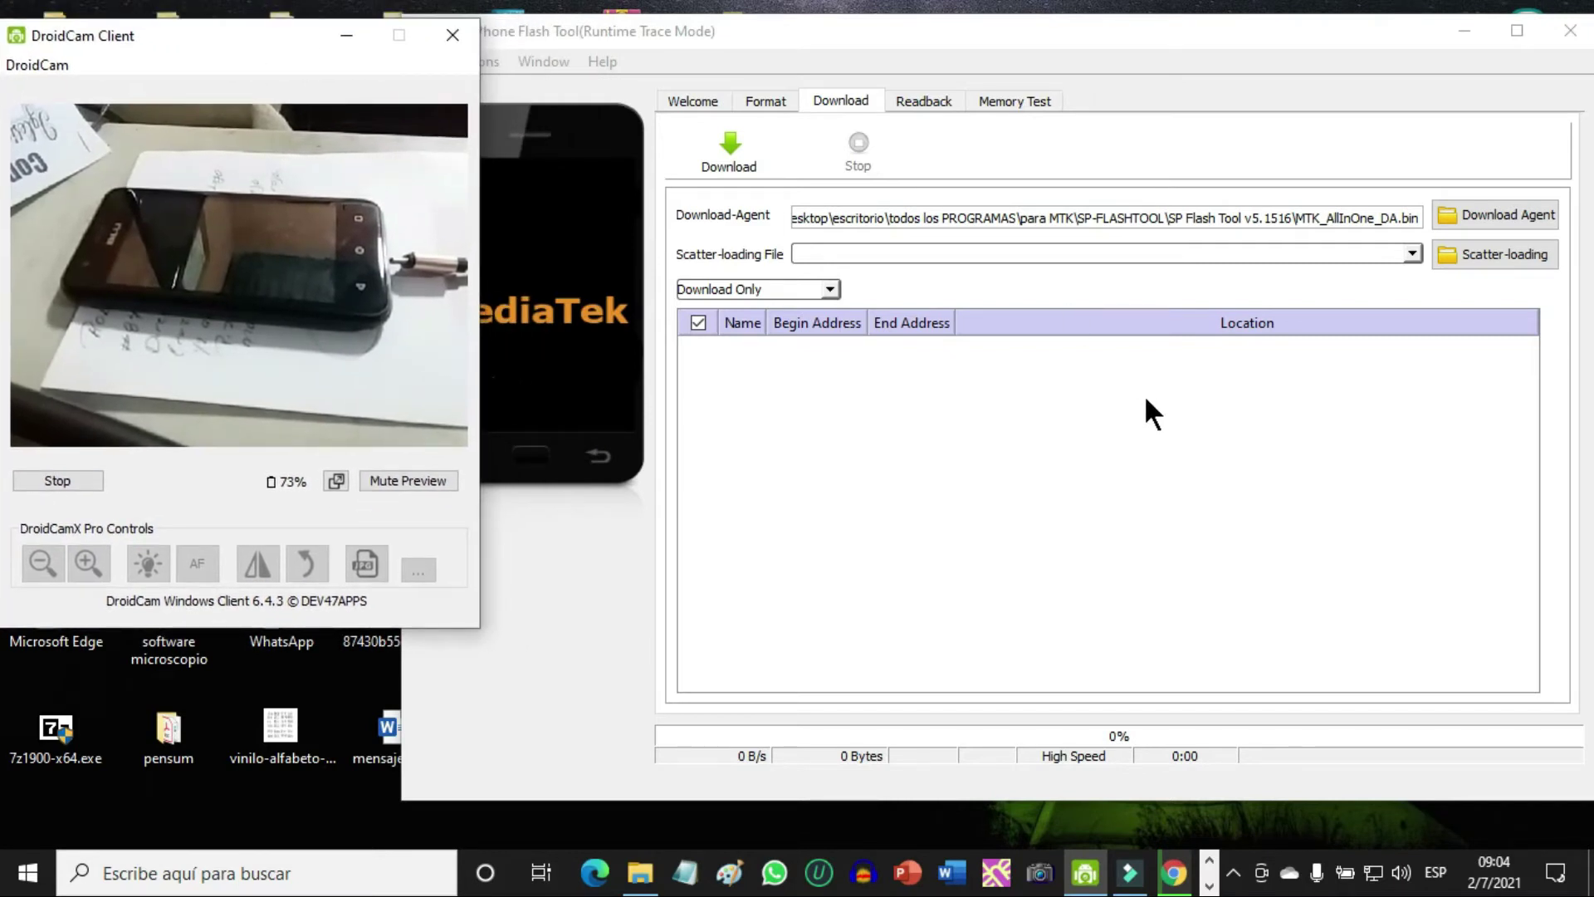
{"action": "left_click", "coordinate": [1210, 885]}
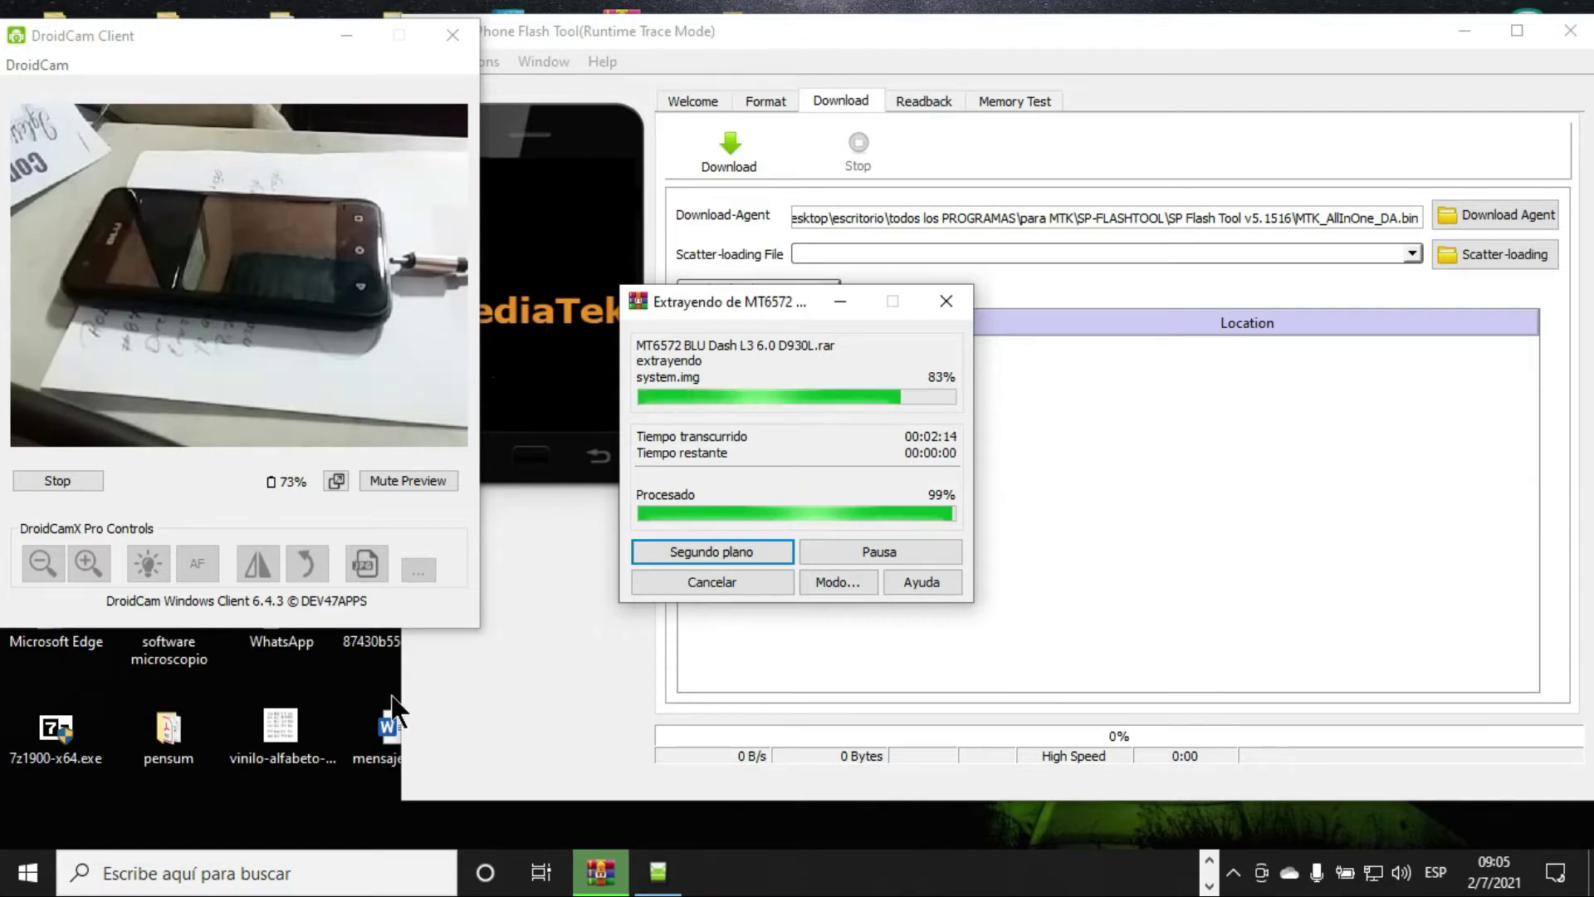
{"action": "mouse_move", "coordinate": [456, 694]}
{"action": "left_mouse_down"}
{"action": "mouse_move", "coordinate": [508, 691]}
{"action": "mouse_move", "coordinate": [481, 691]}
{"action": "left_mouse_up"}
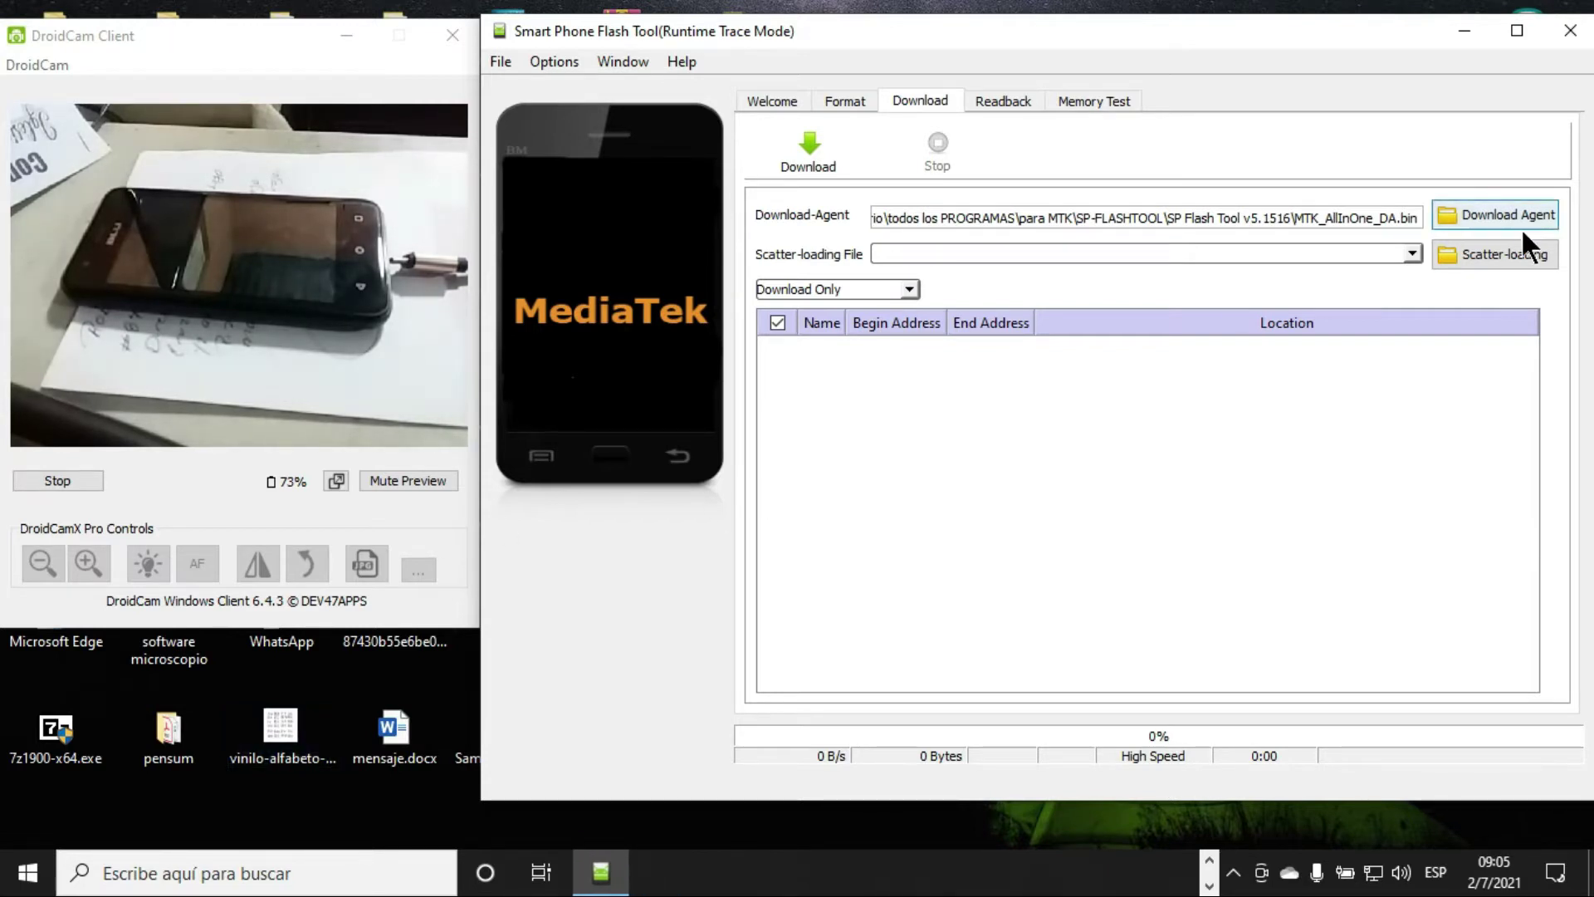
Step: Load MT6572_Android_scatter.txt from the extracted MT6572 BLU Dash L3 6.0 D930L folder as the scatter-loading file
{"action": "left_click", "coordinate": [1490, 257]}
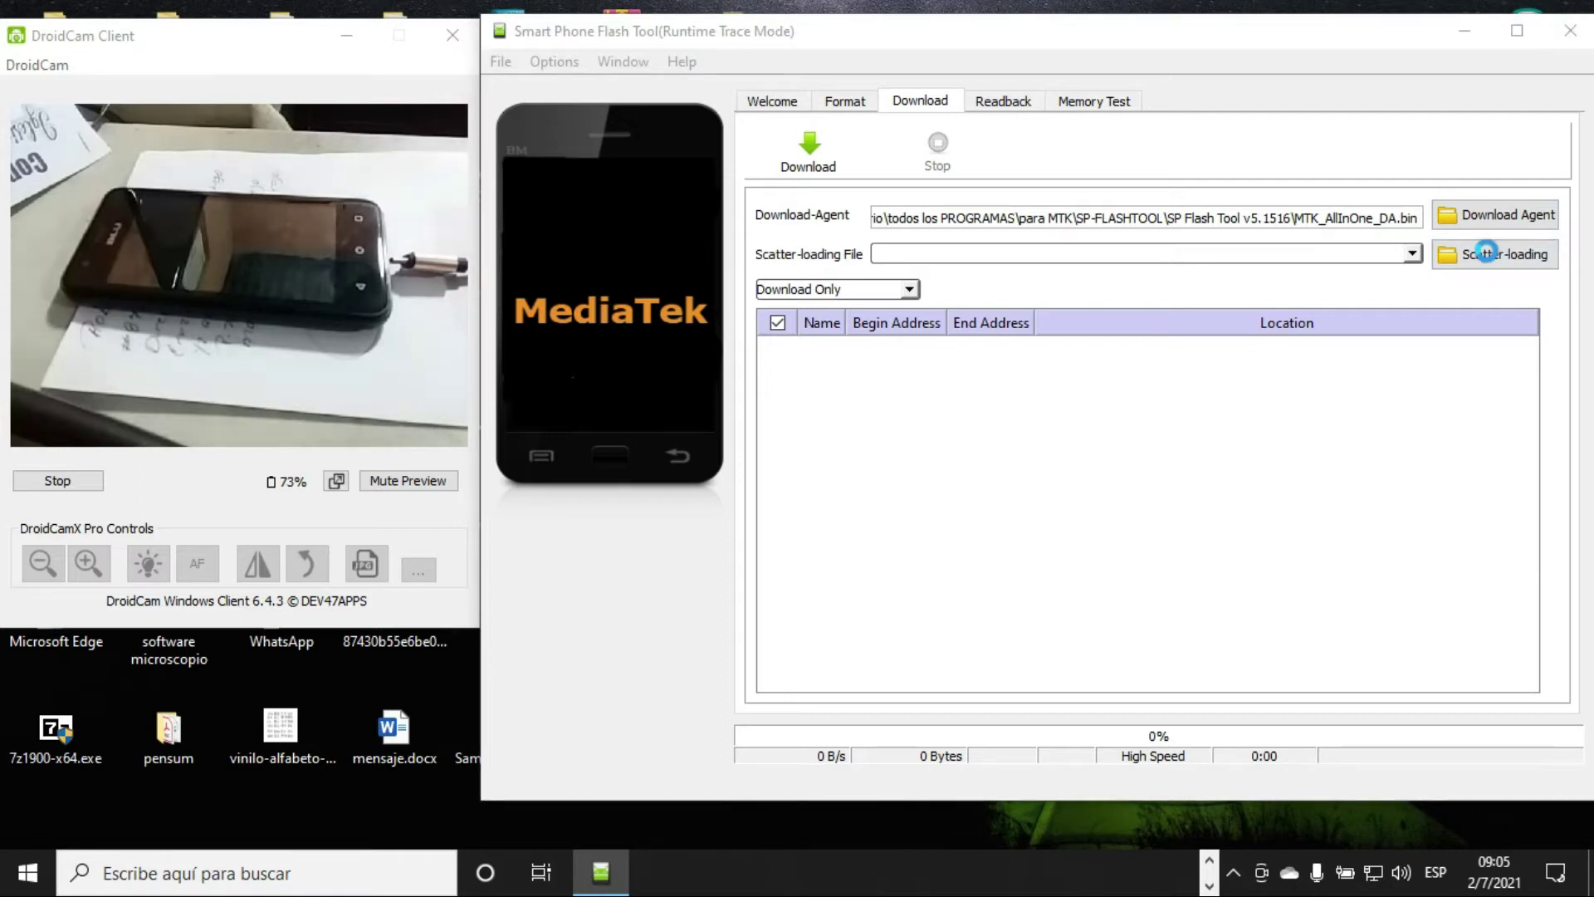
{"action": "double_click", "coordinate": [849, 314]}
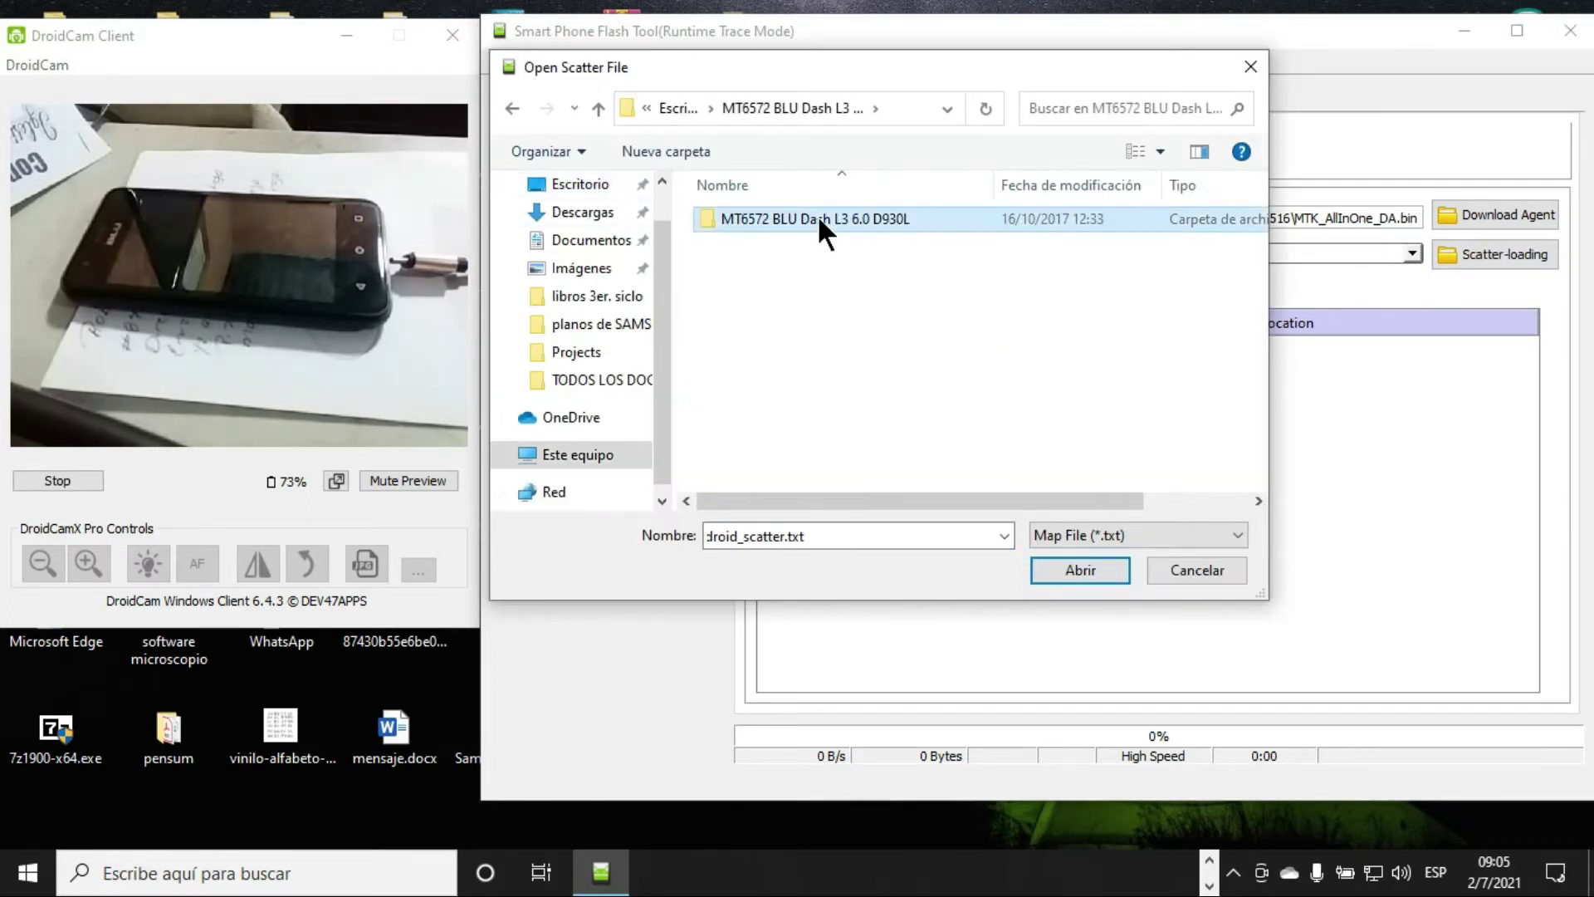
{"action": "double_click", "coordinate": [817, 216]}
{"action": "left_click", "coordinate": [817, 267]}
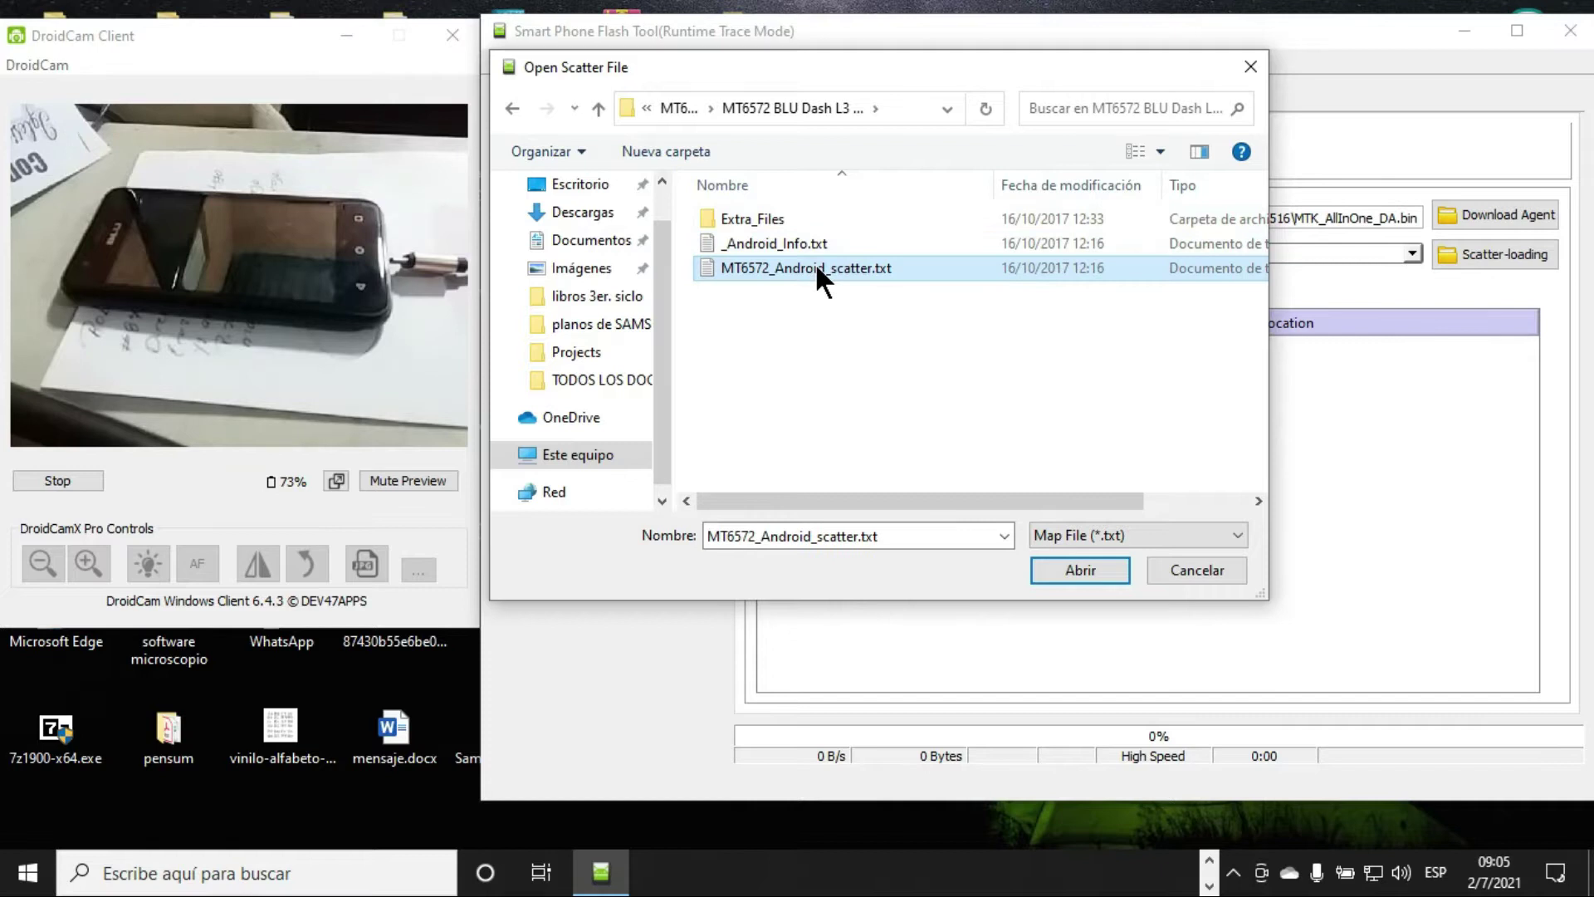
{"action": "double_click", "coordinate": [815, 263]}
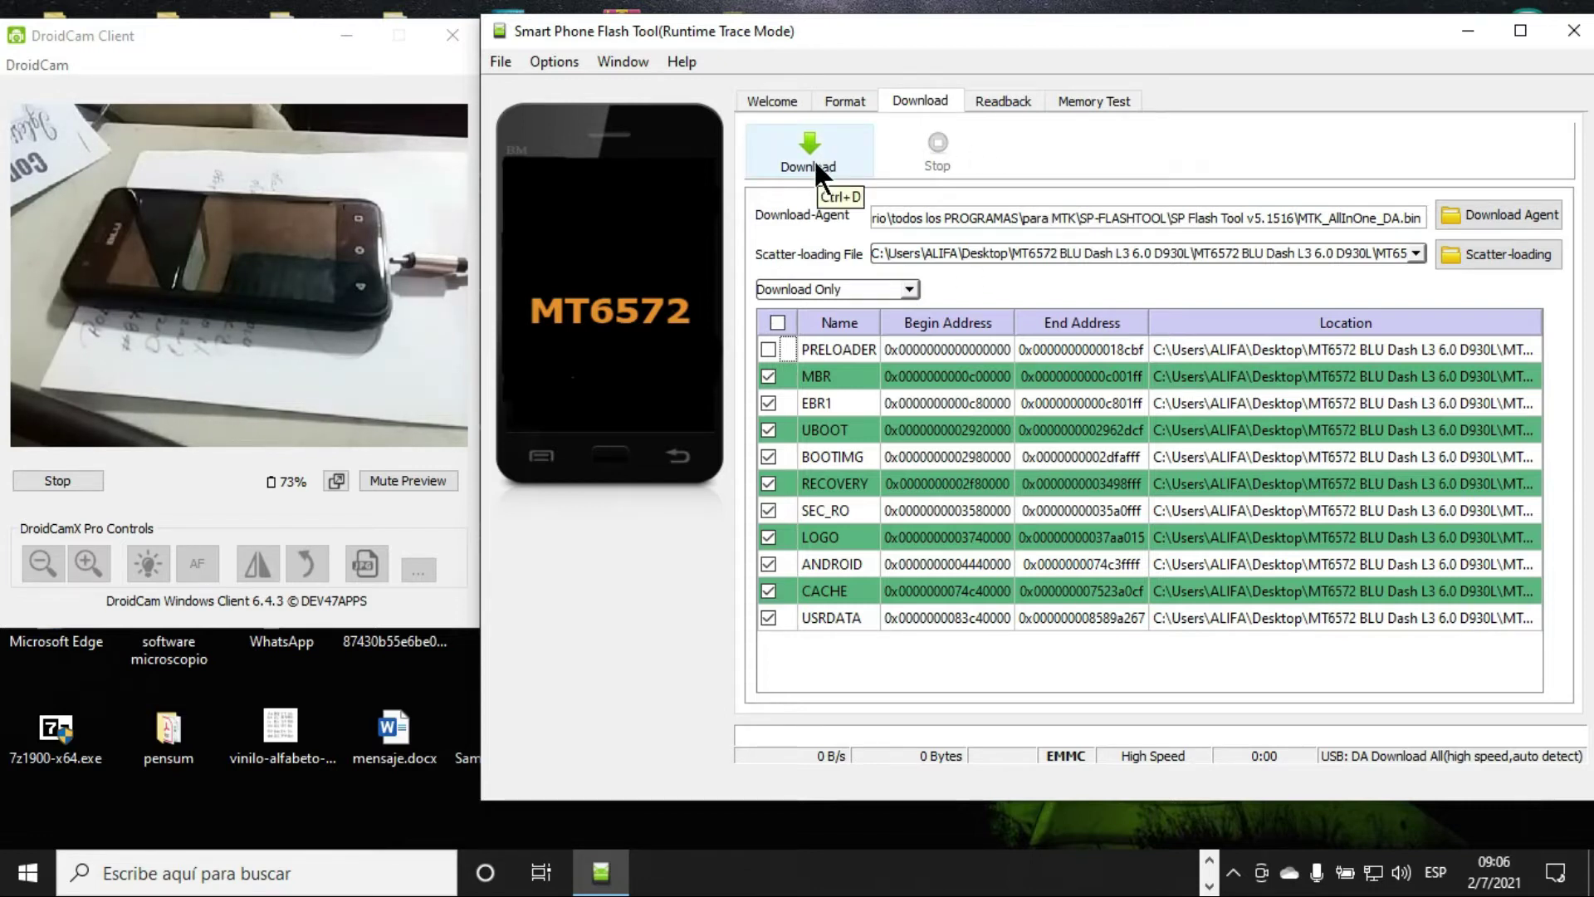
Step: Review the flash tool's Connection and Download options, toggle the search for the latest version at startup, and close the options
{"action": "left_click", "coordinate": [566, 60]}
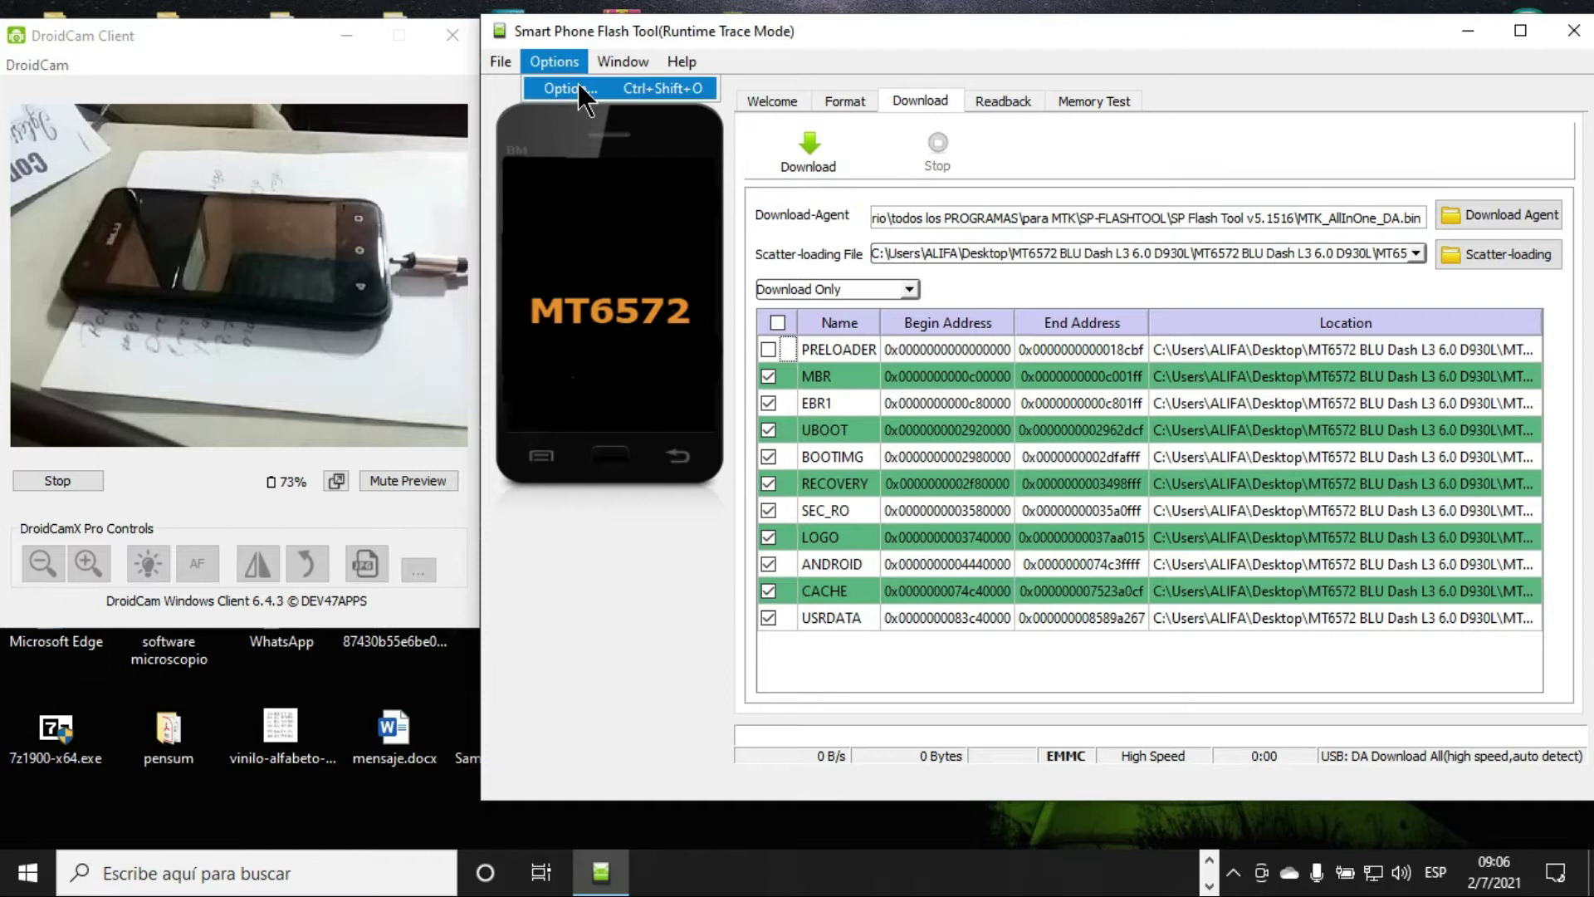
{"action": "left_click", "coordinate": [577, 83]}
{"action": "left_click", "coordinate": [961, 171]}
{"action": "left_click", "coordinate": [712, 207]}
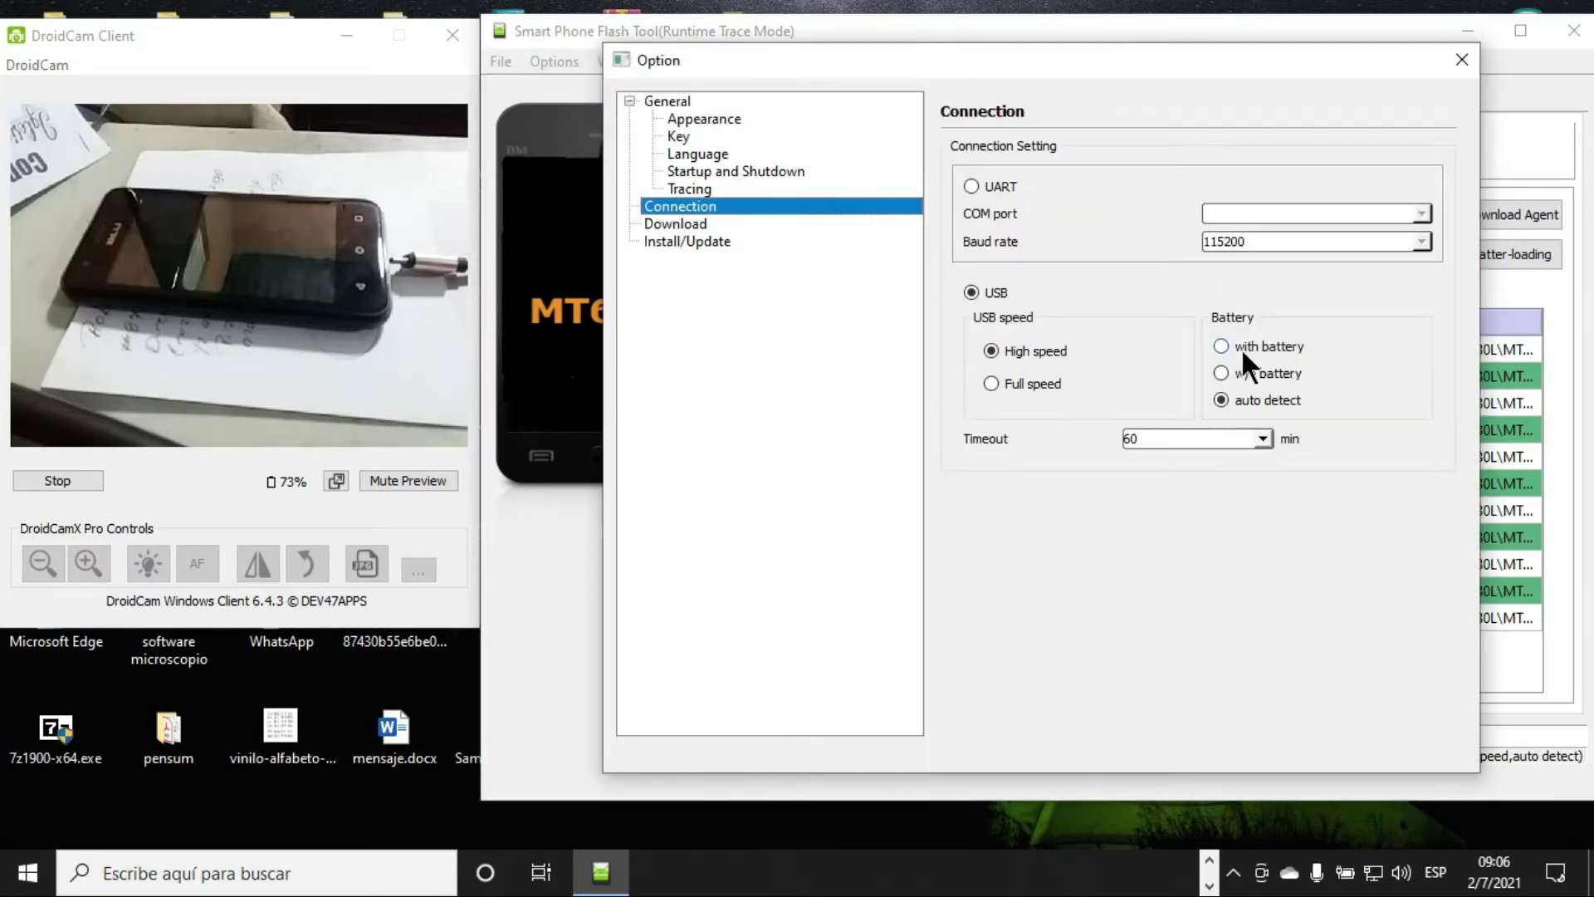
{"action": "left_click", "coordinate": [692, 222]}
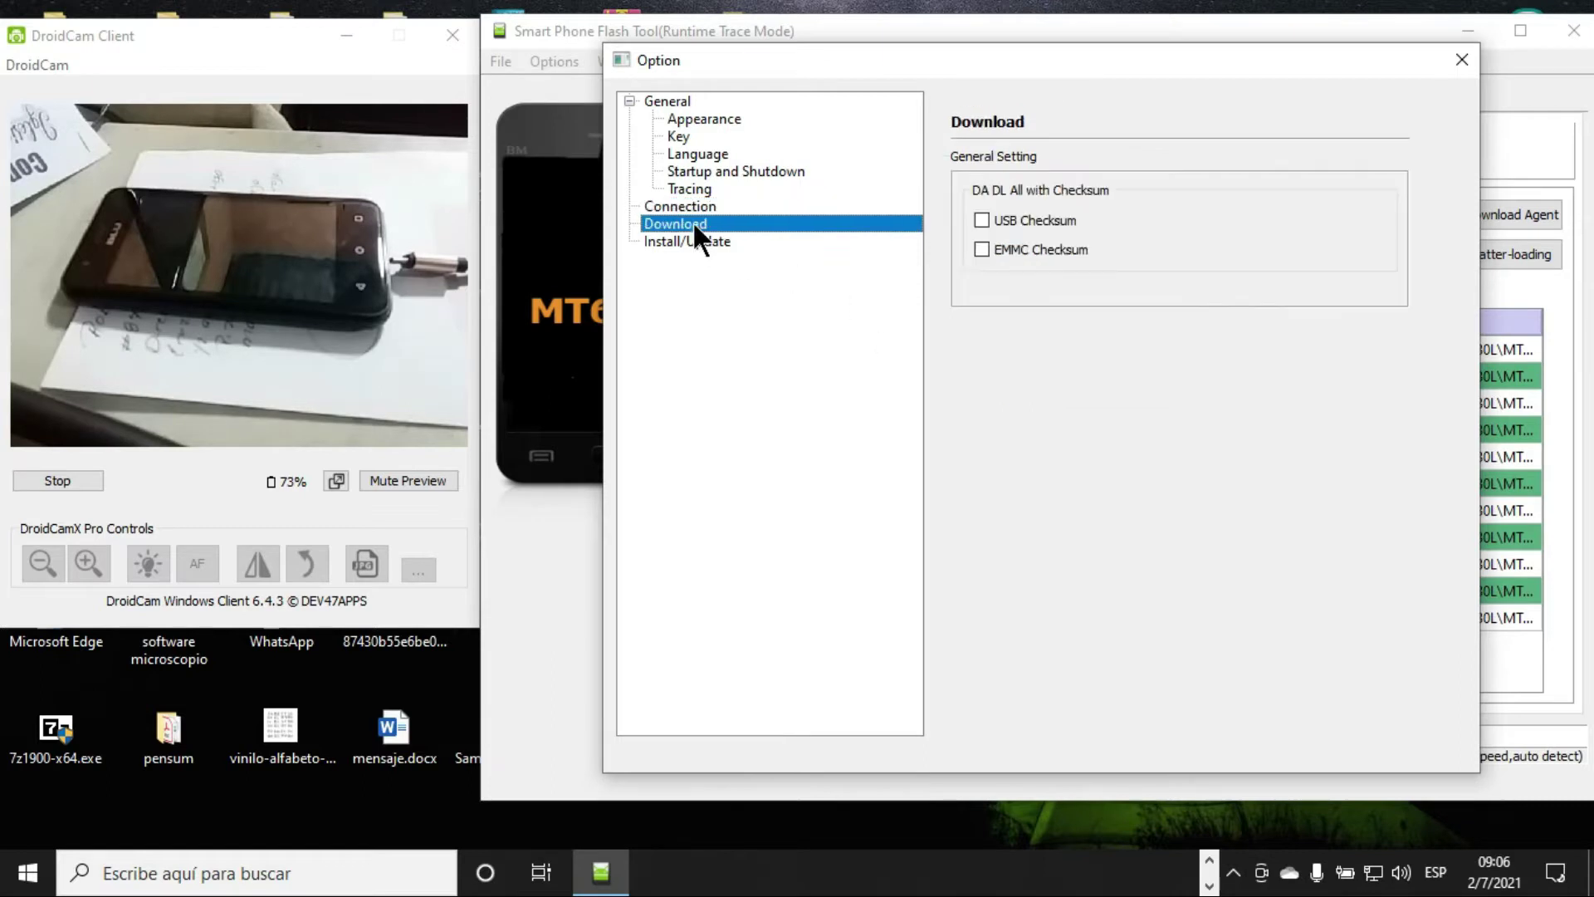
{"action": "left_click", "coordinate": [696, 241]}
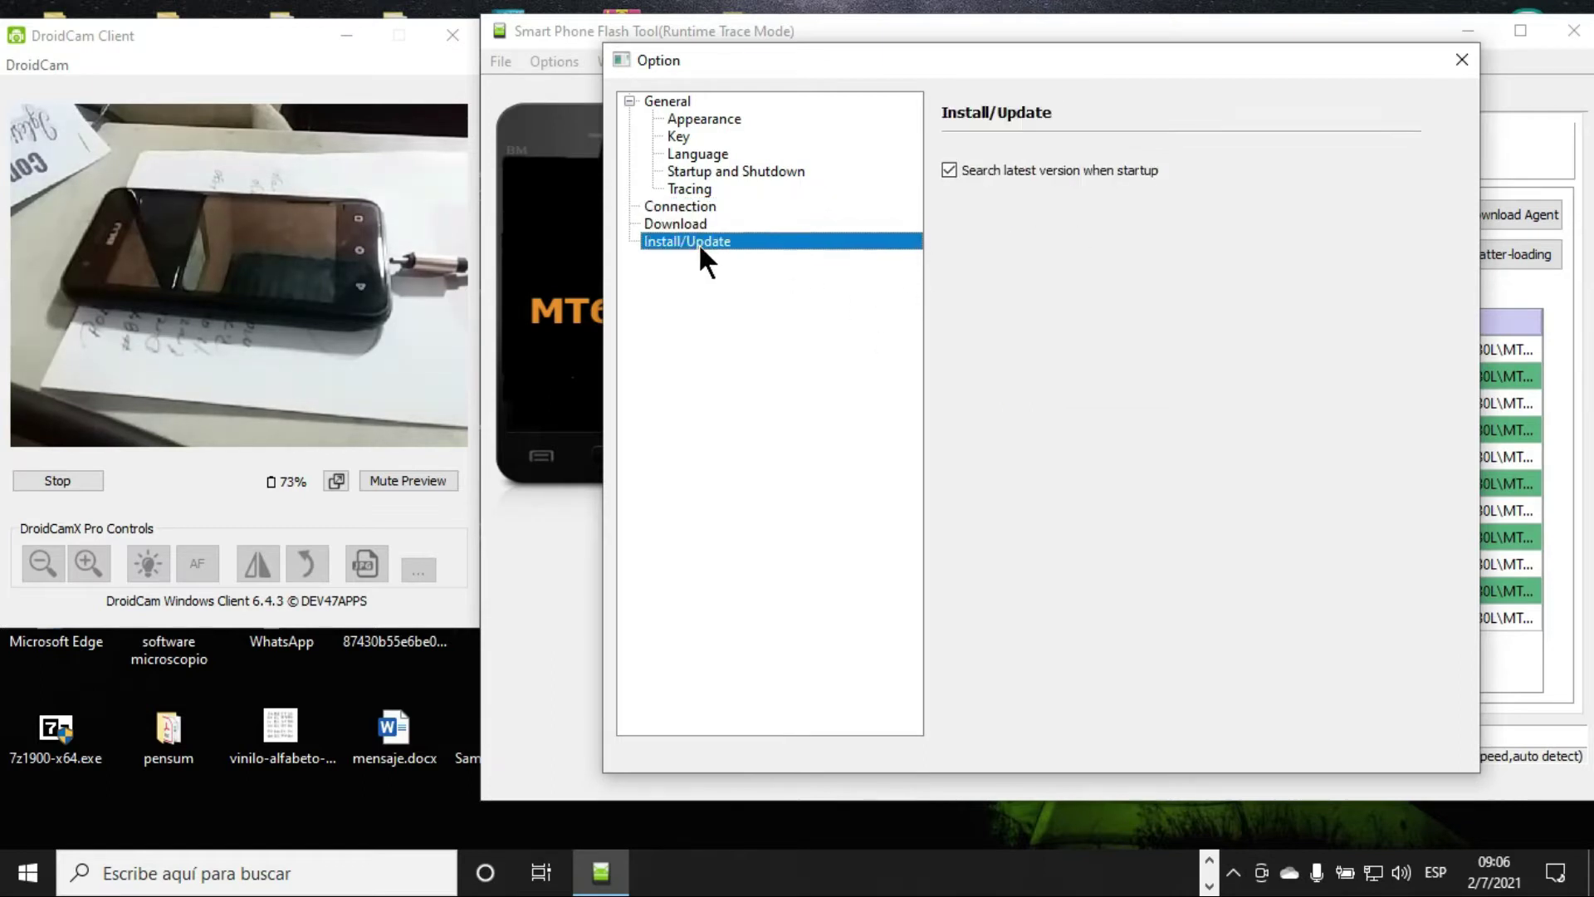
{"action": "left_click", "coordinate": [963, 172]}
{"action": "left_click", "coordinate": [1457, 62]}
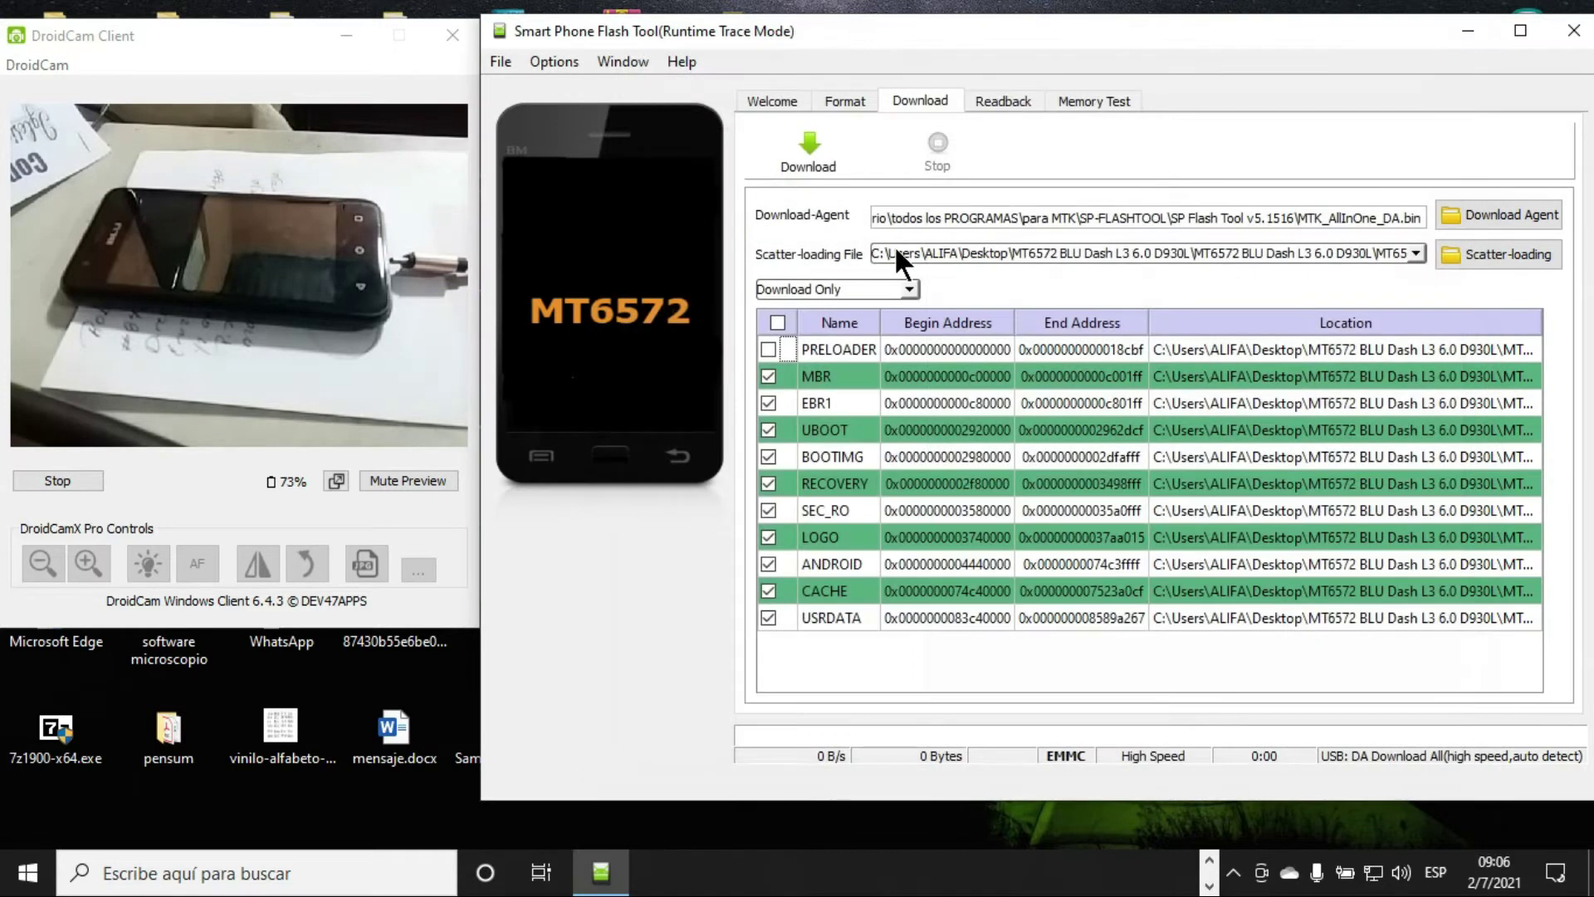
Step: Try to flash the phone in Download Only mode with all partitions except PRELOADER, and dismiss the dialog
{"action": "left_click", "coordinate": [808, 149]}
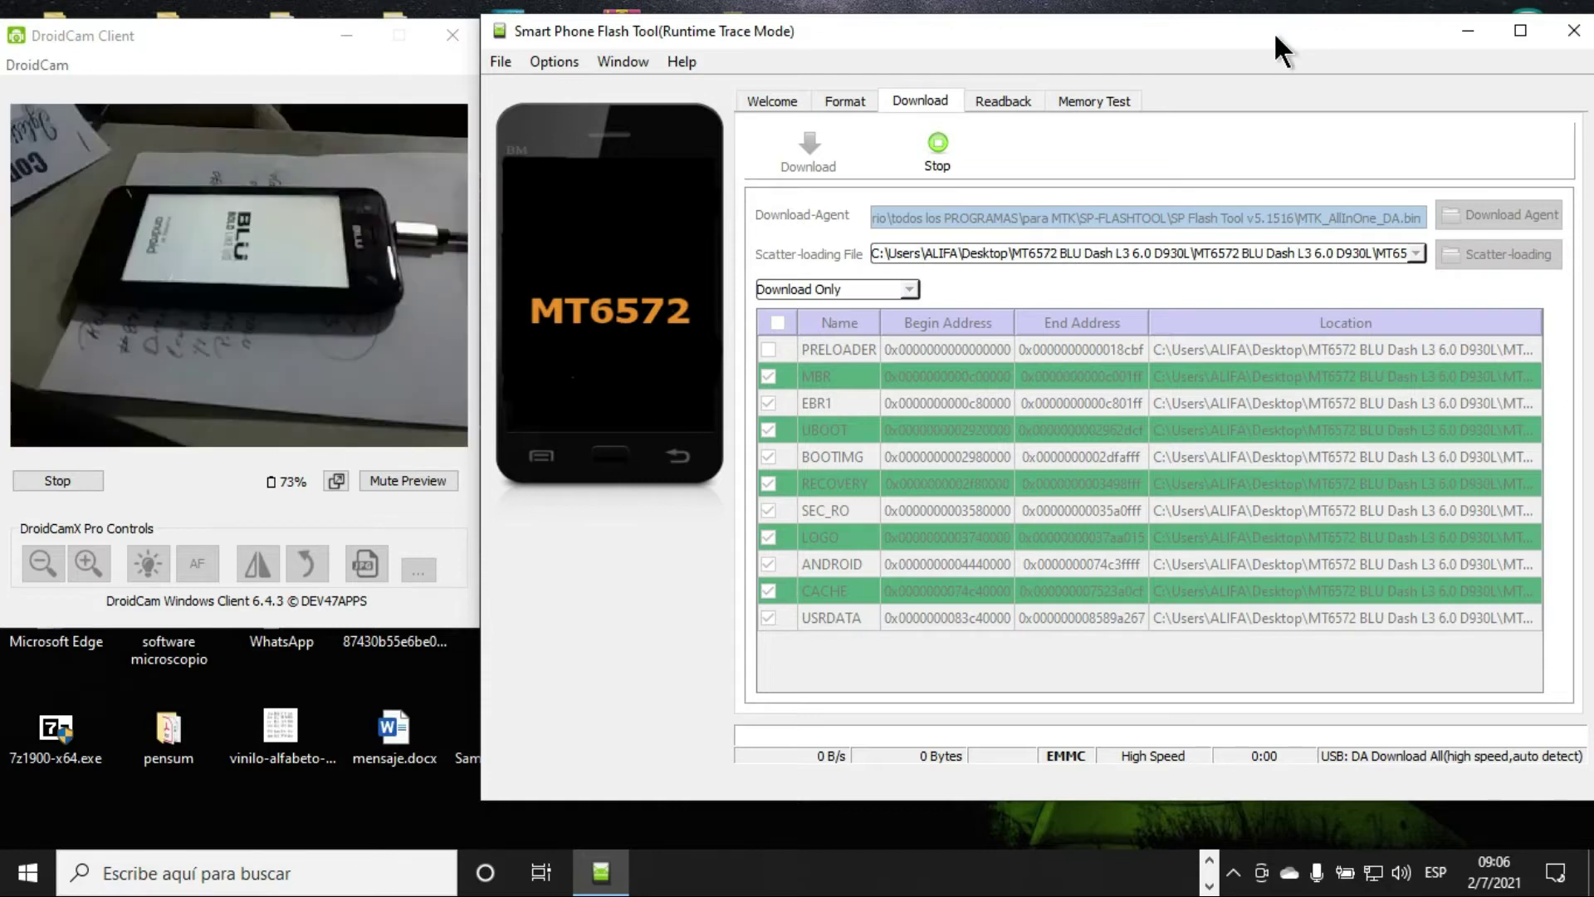
{"action": "left_click_drag", "start_coordinate": [1275, 34], "coordinate": [1269, 31]}
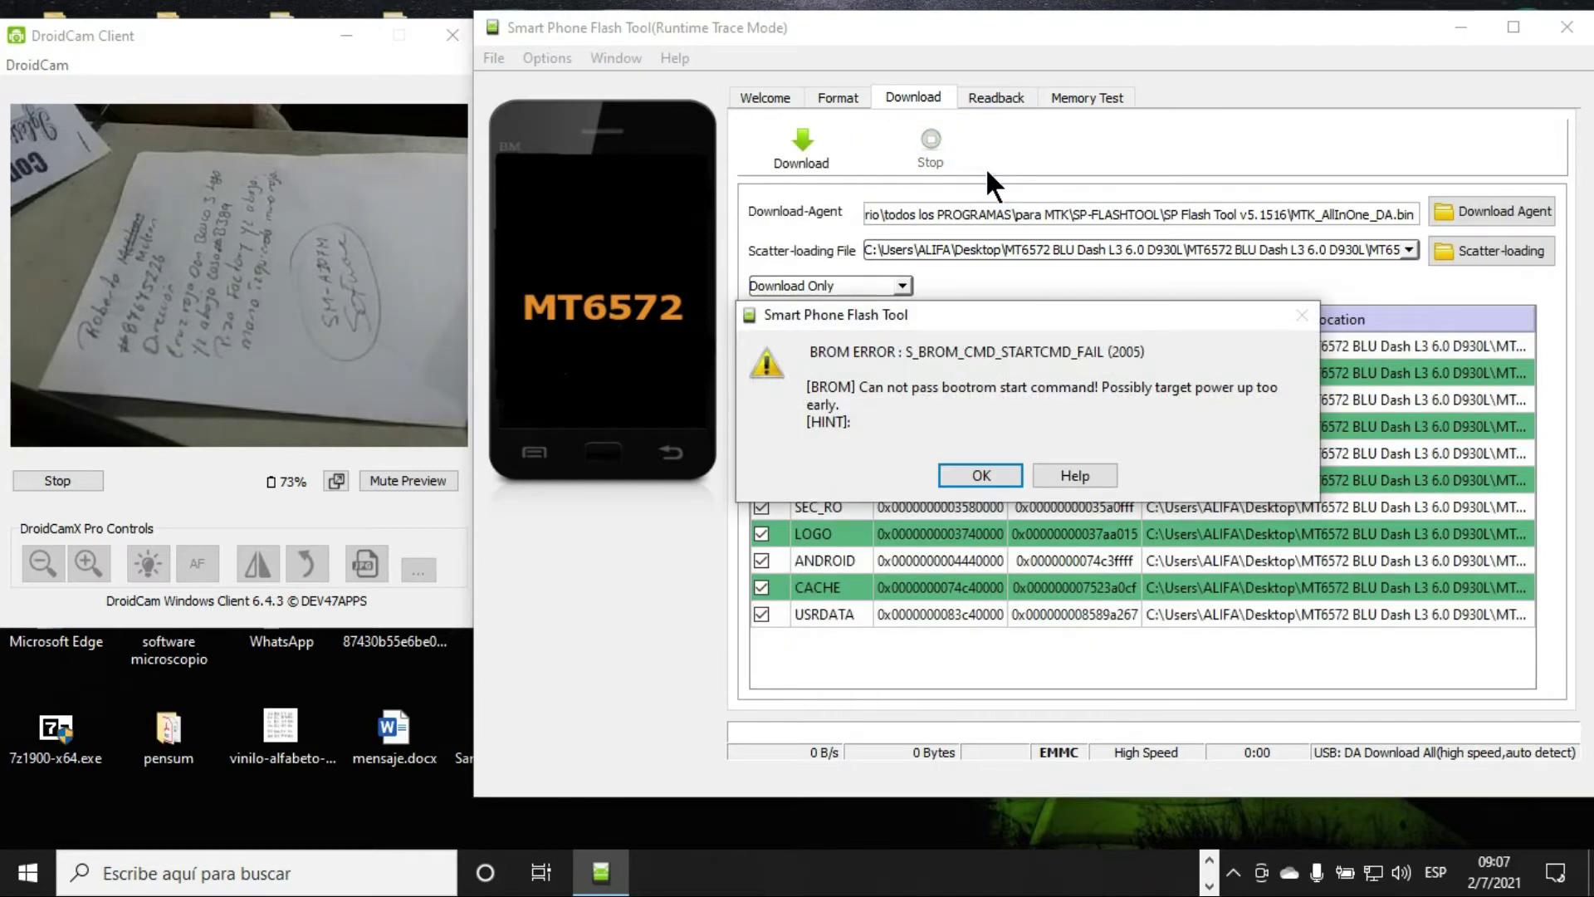
{"action": "left_click", "coordinate": [995, 470]}
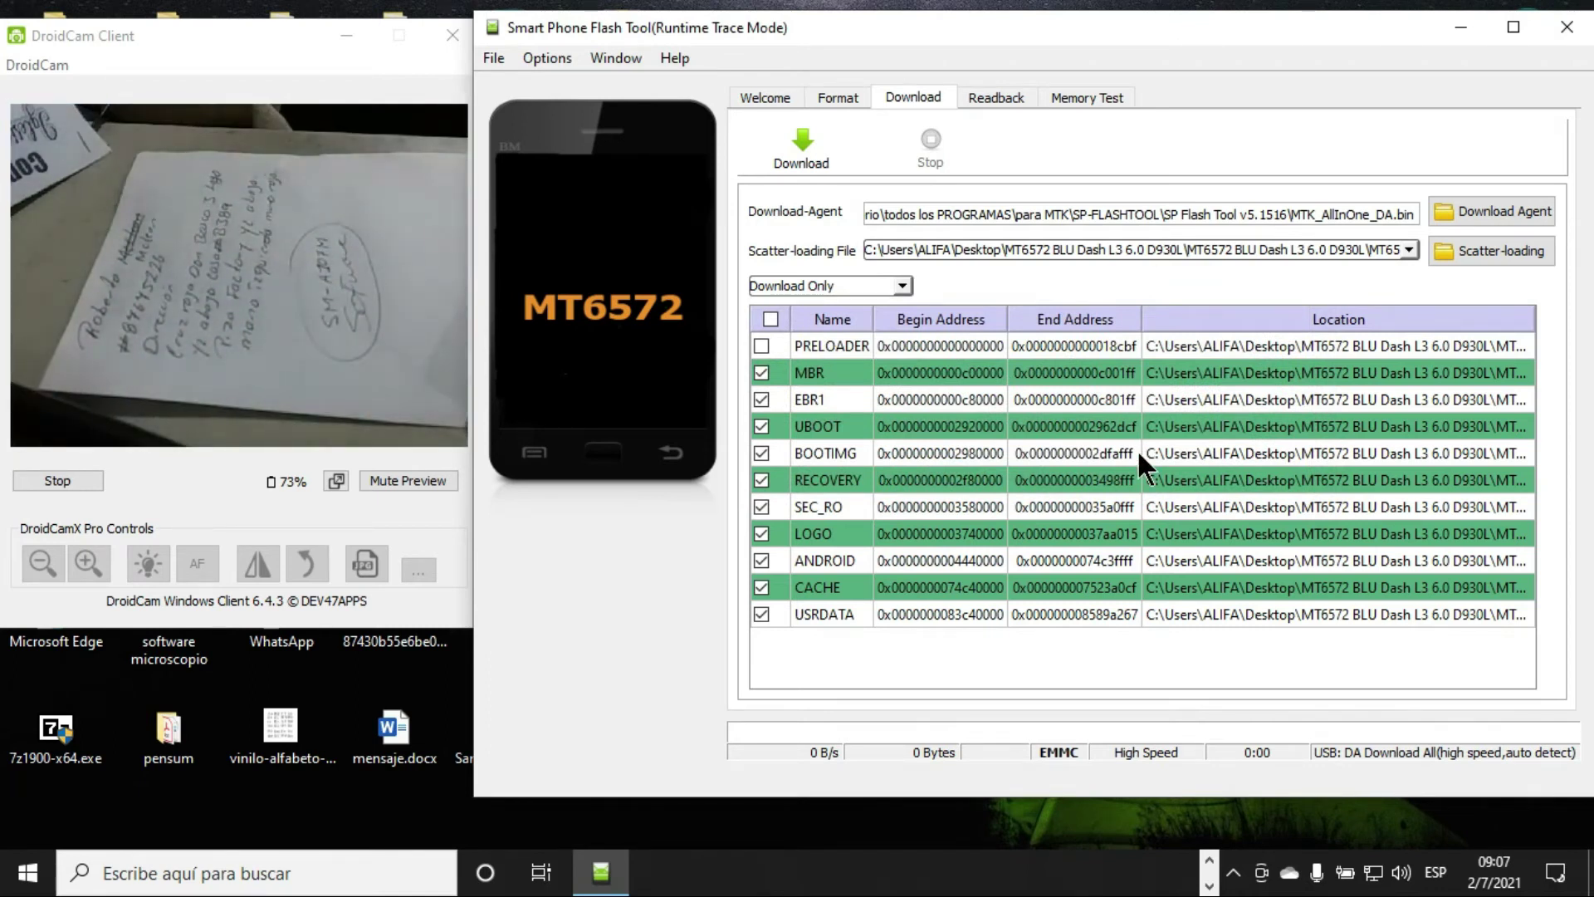
{"action": "left_click", "coordinate": [1210, 861]}
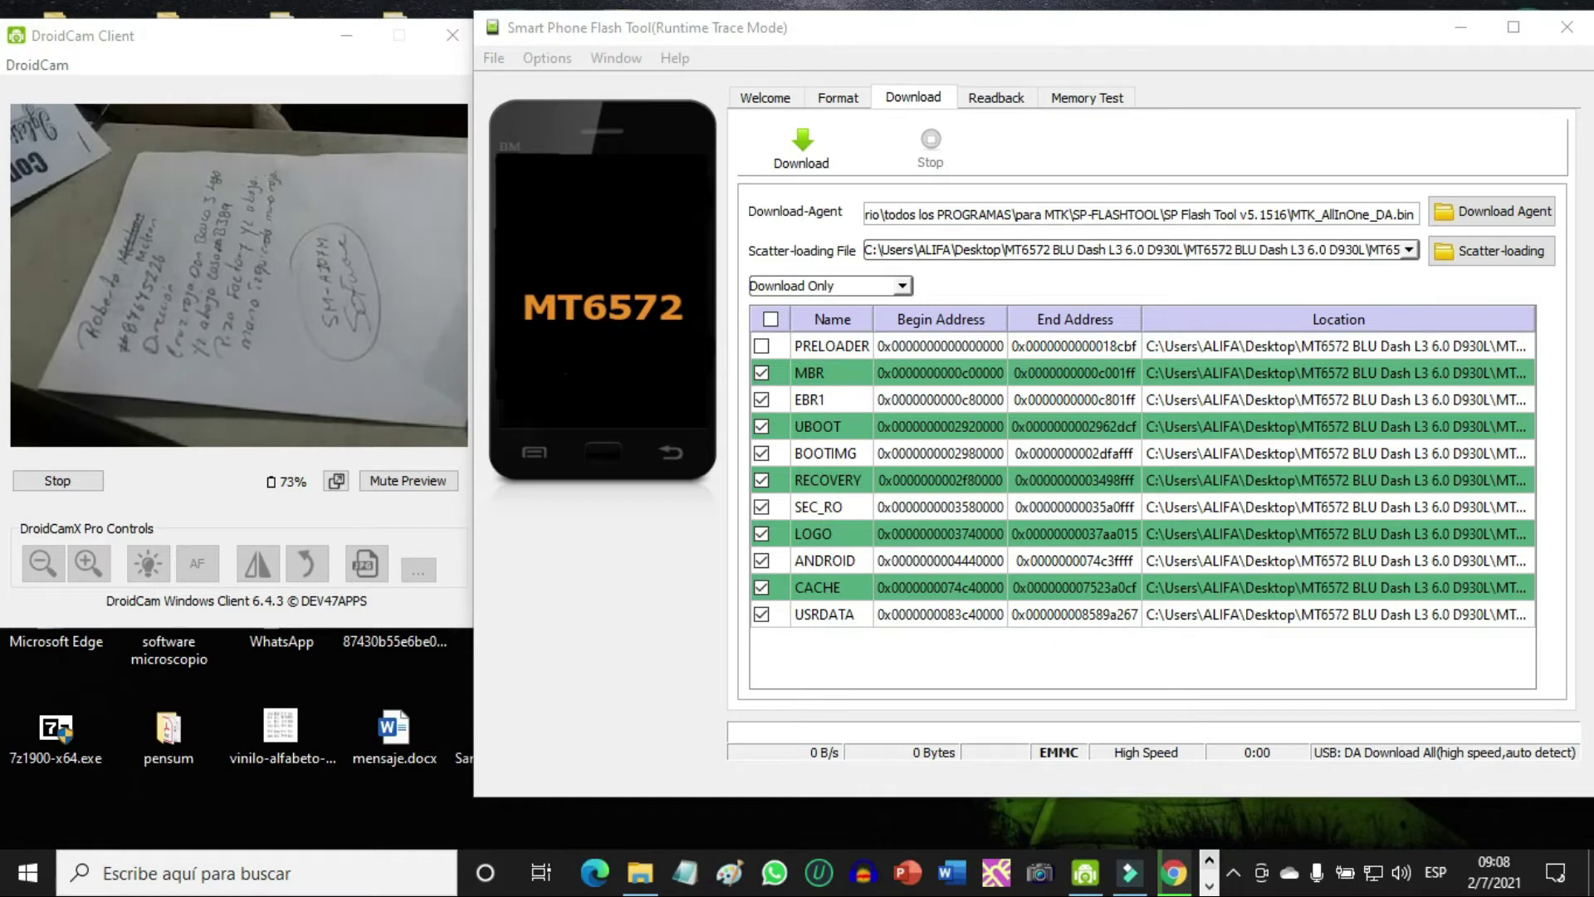
{"action": "left_click", "coordinate": [1231, 876]}
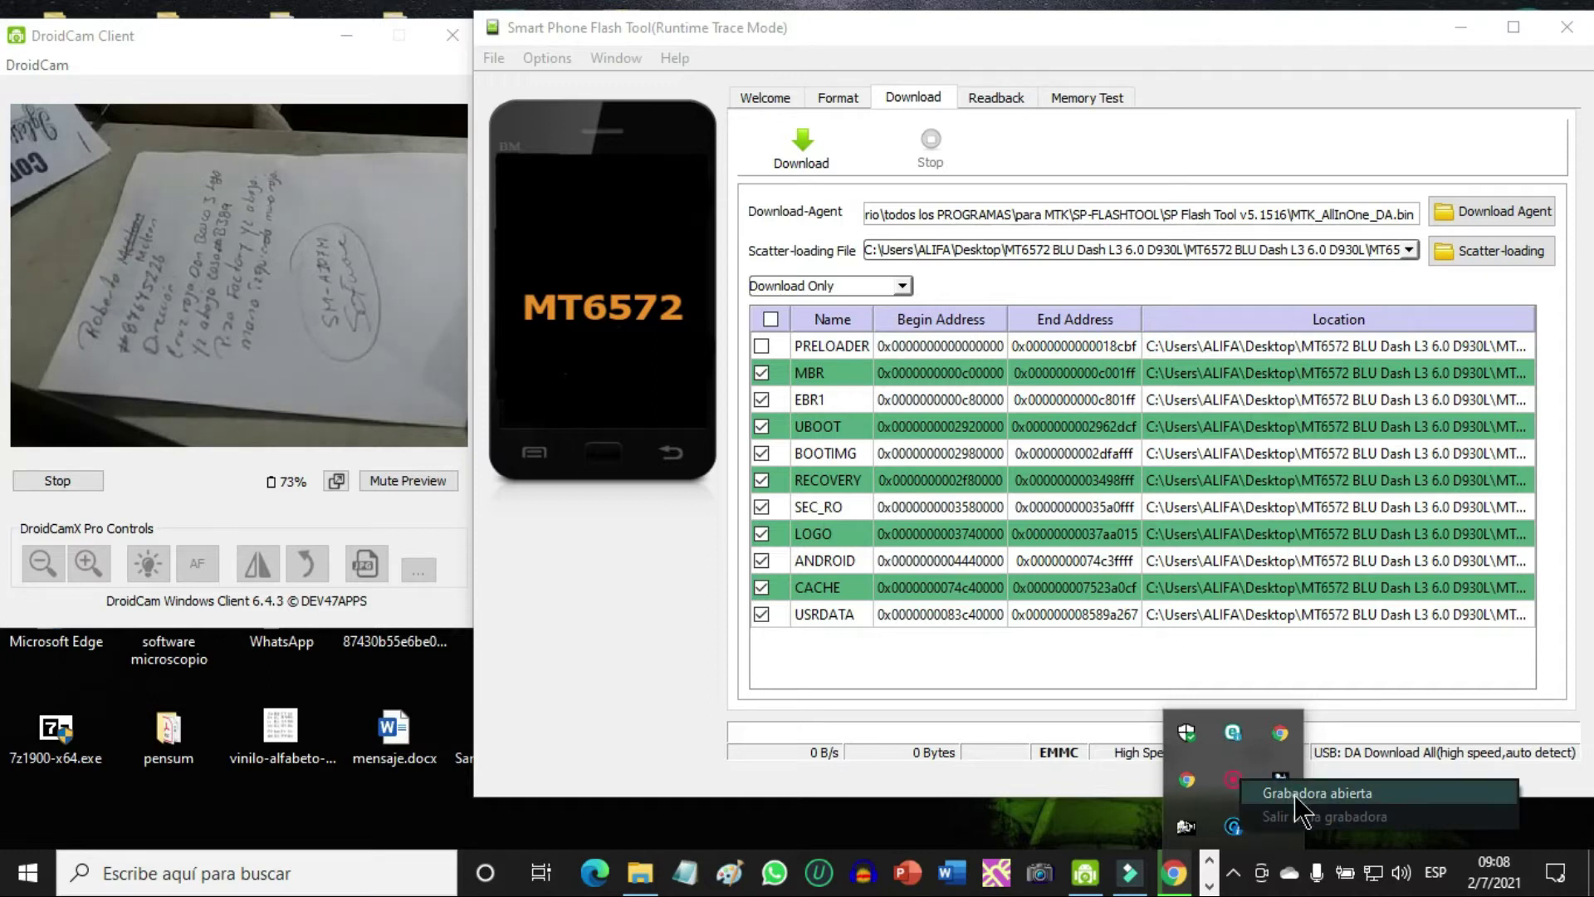
{"action": "left_click", "coordinate": [1235, 783]}
{"action": "left_click", "coordinate": [1279, 825]}
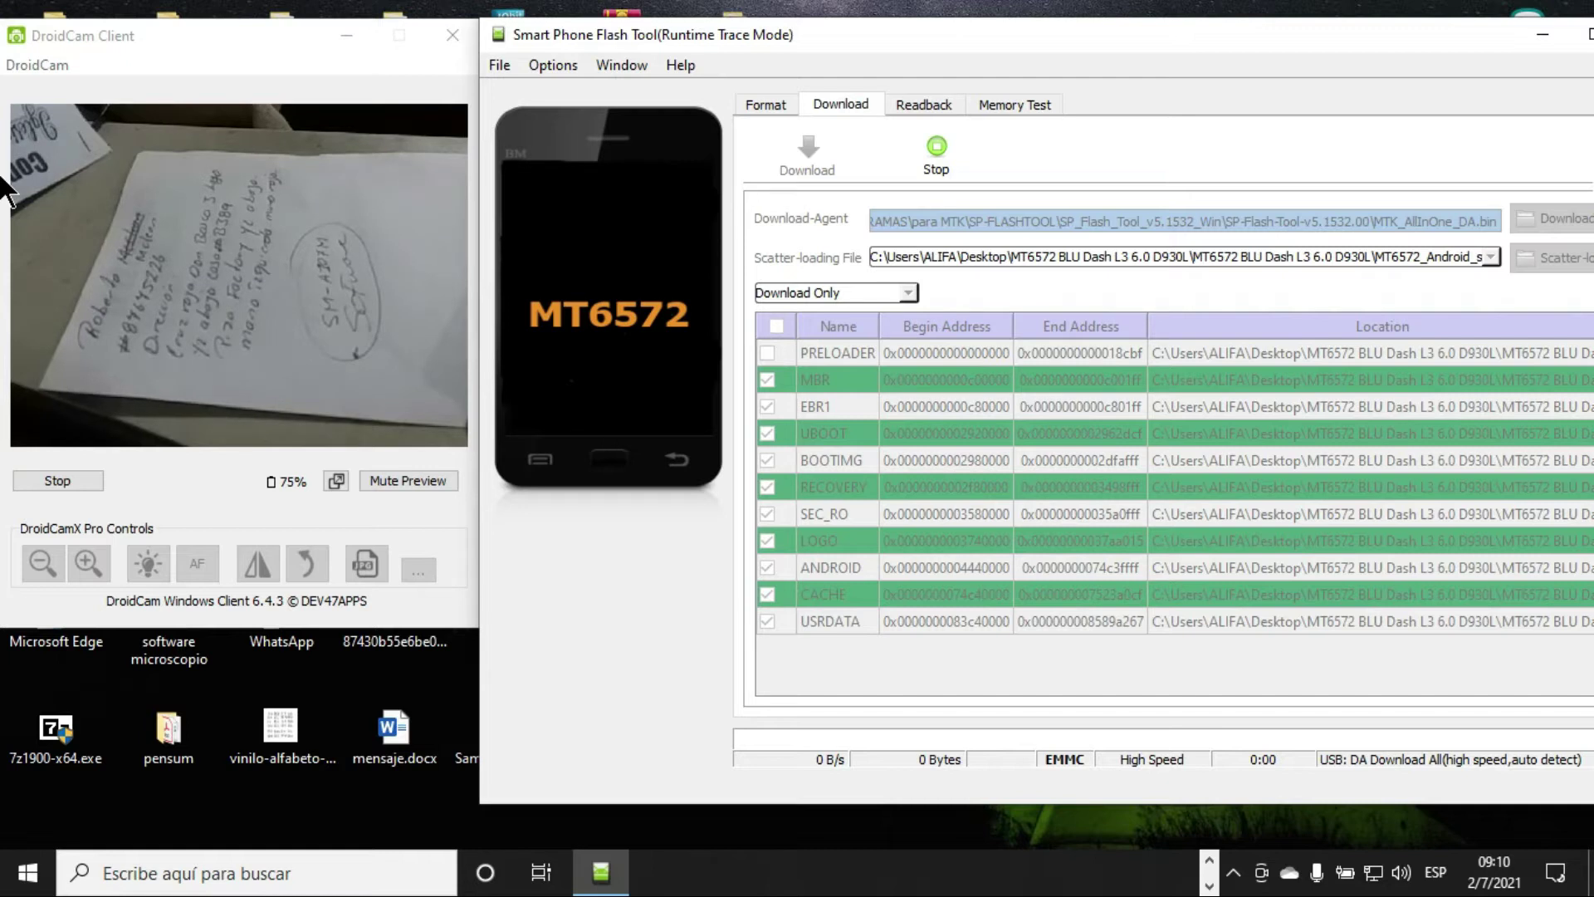
Step: Set the USB connection's battery option to w/o battery, try flashing the phone in Download Only mode, and stop the attempt
{"action": "left_click", "coordinate": [558, 66]}
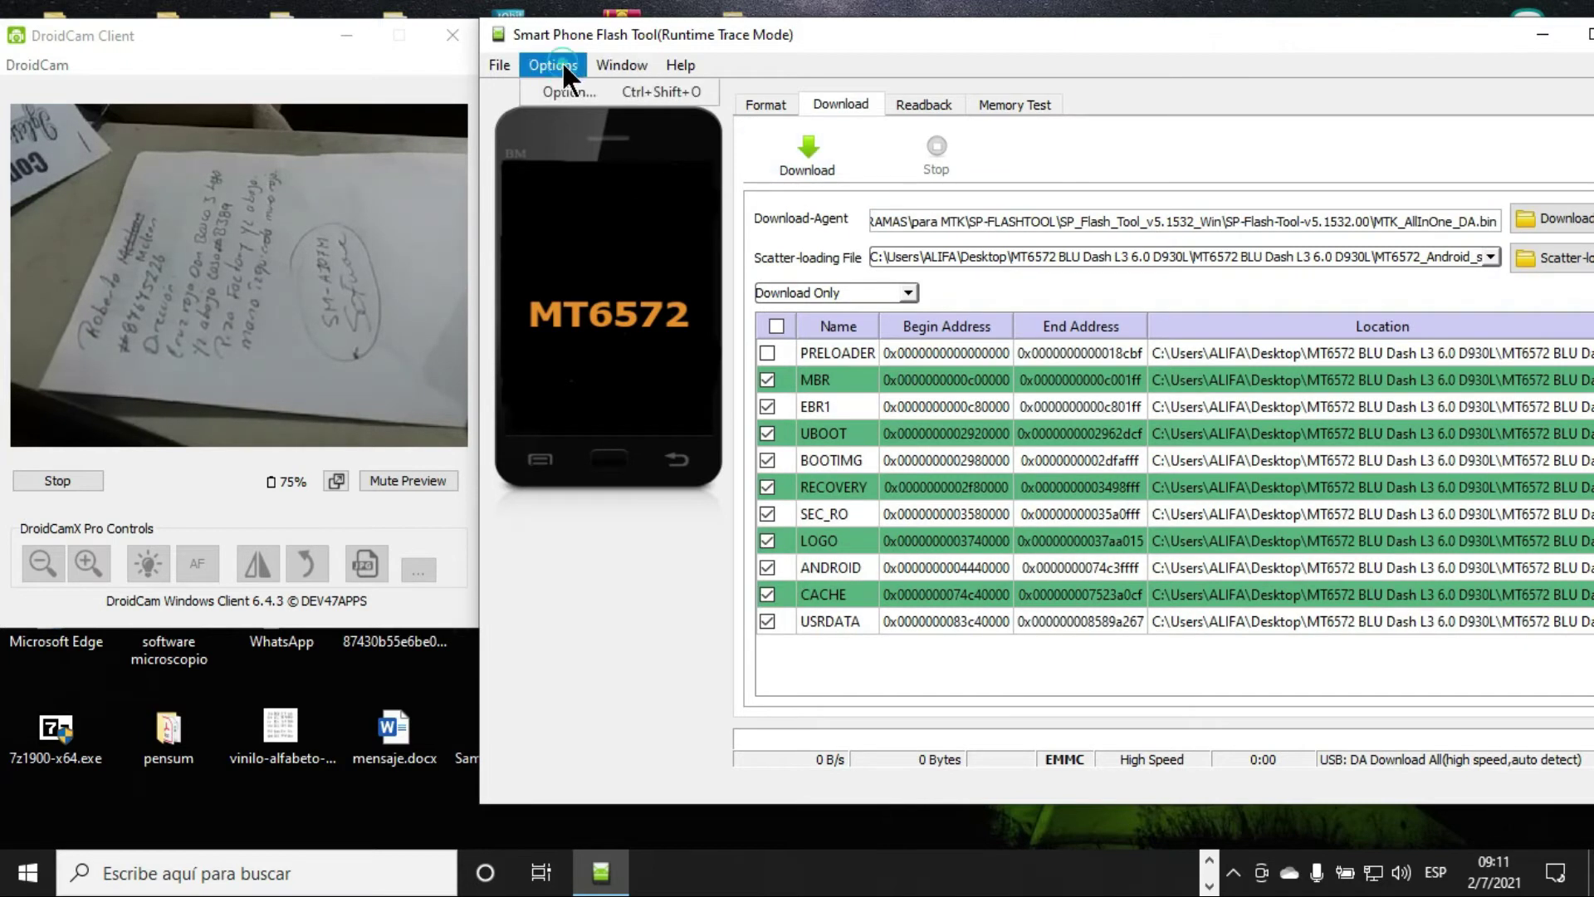
{"action": "left_click", "coordinate": [589, 92]}
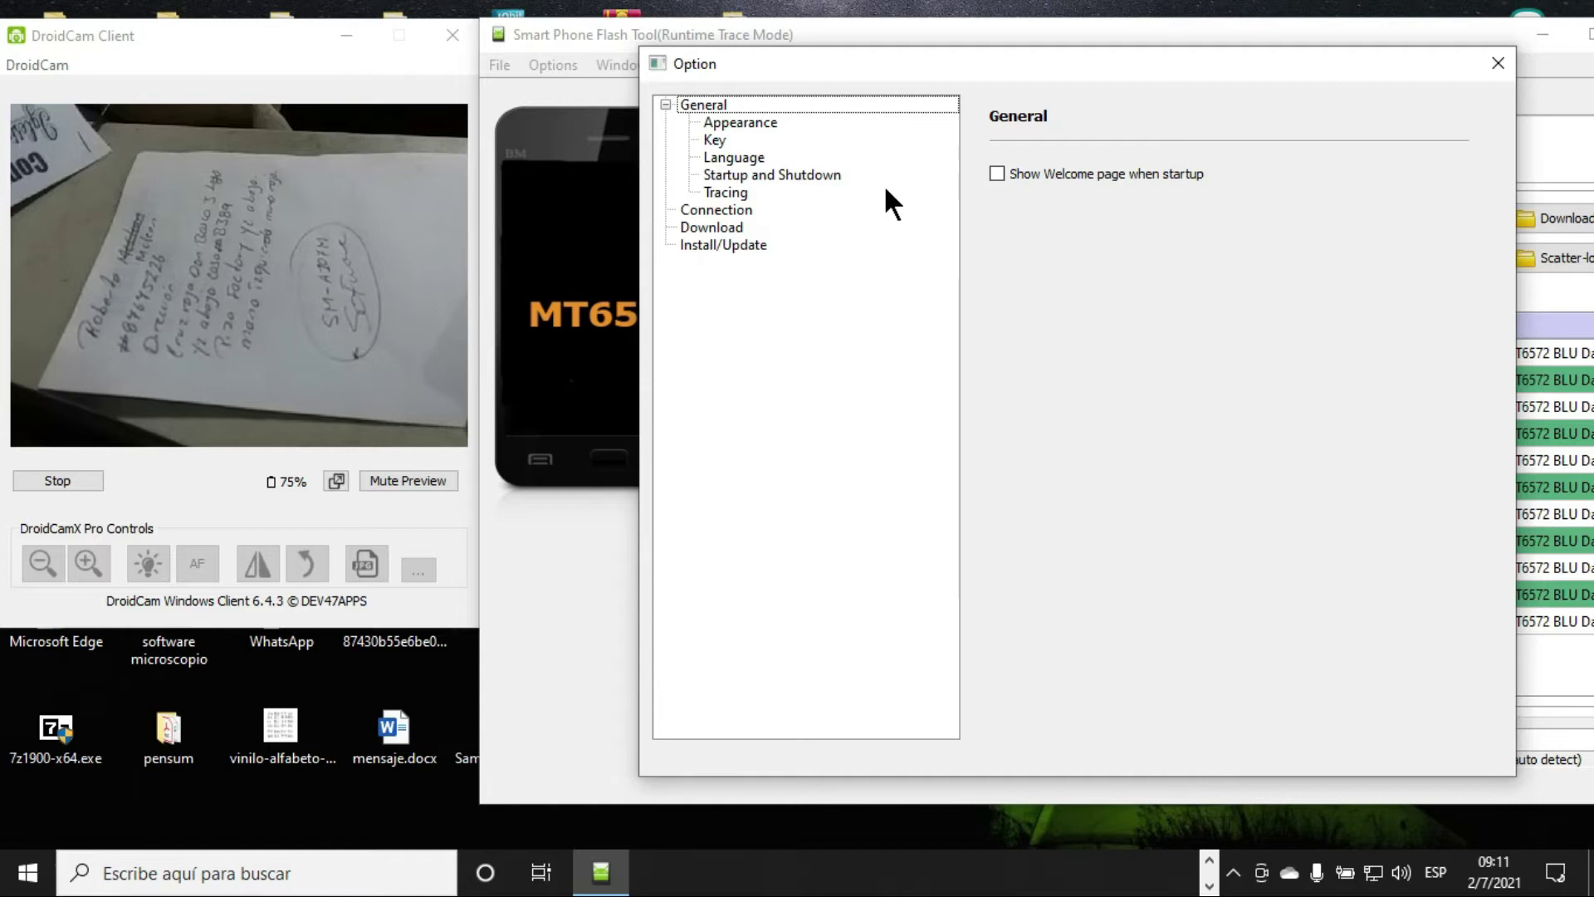
{"action": "left_click", "coordinate": [732, 211]}
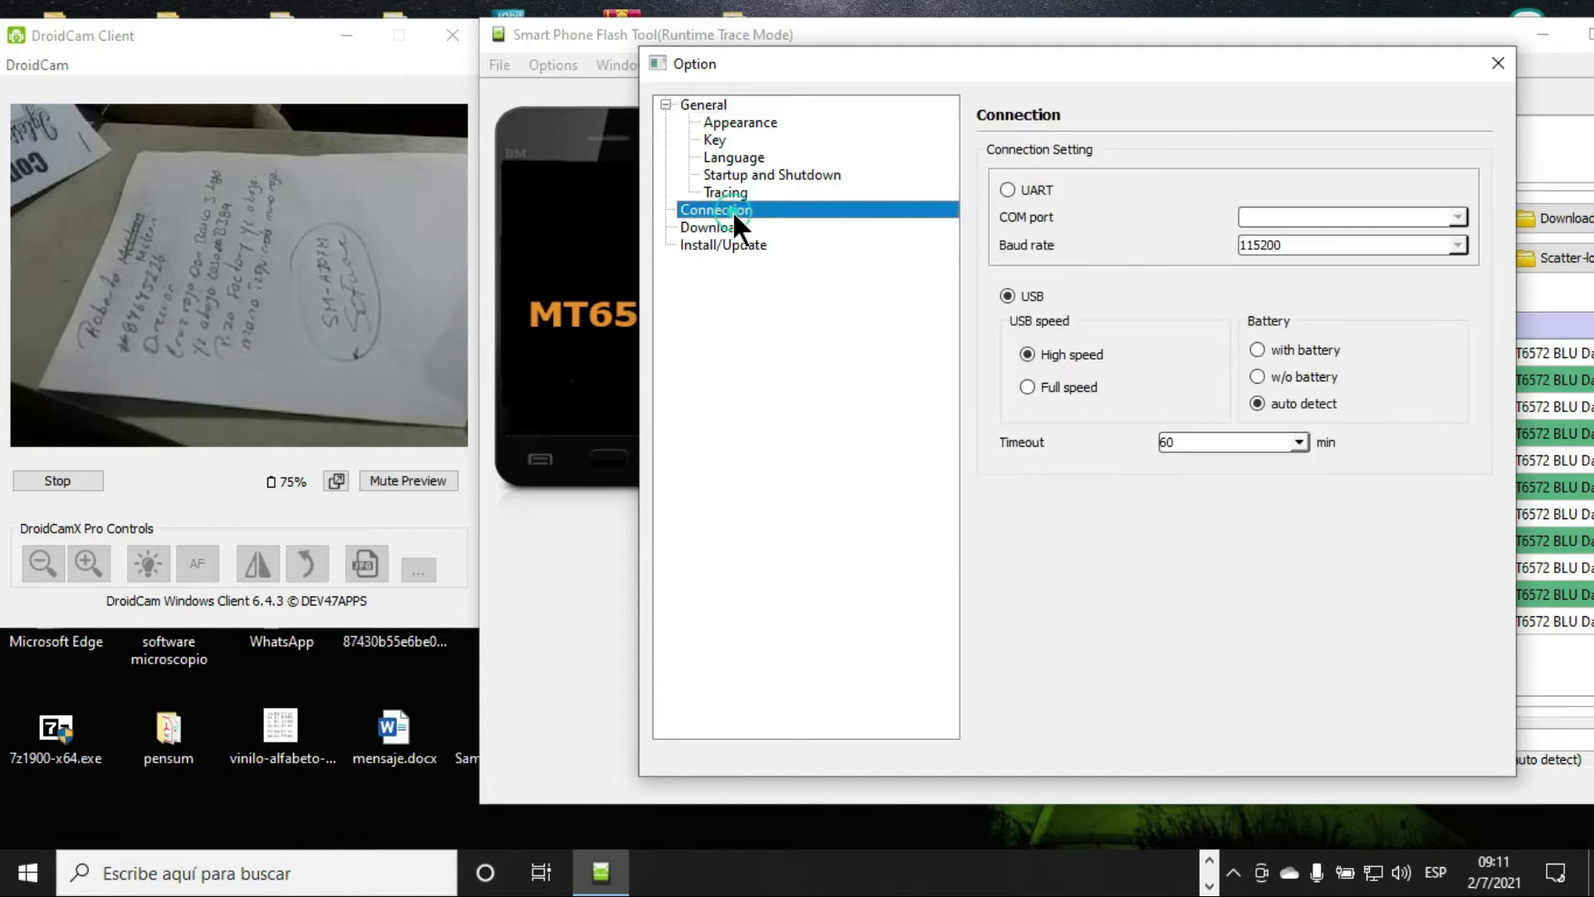
{"action": "left_click", "coordinate": [1257, 377]}
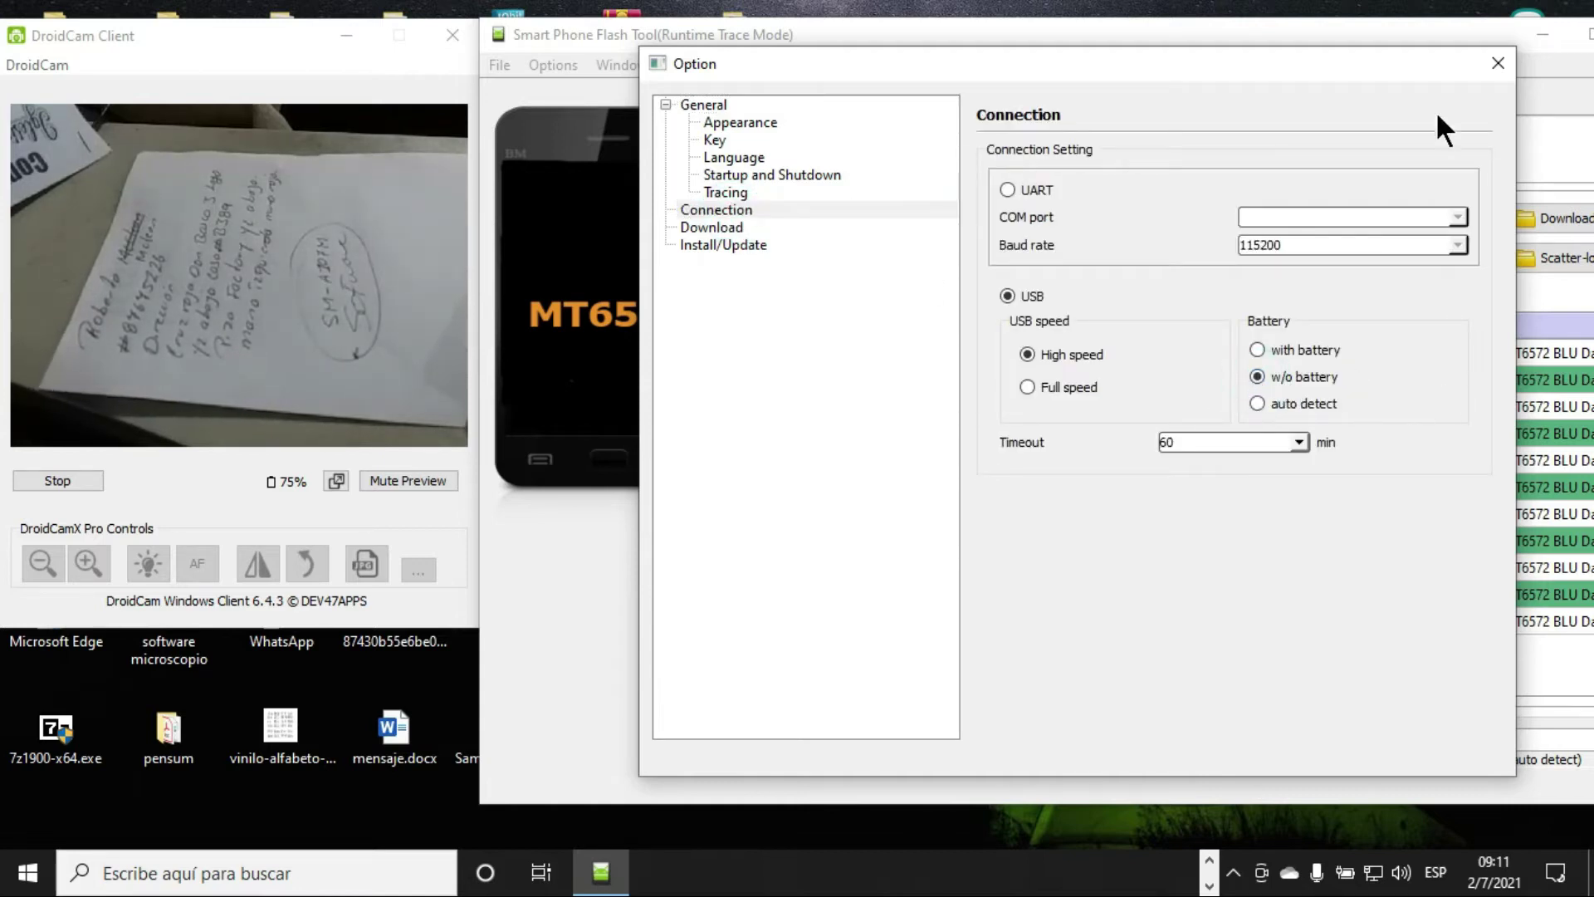
{"action": "left_click", "coordinate": [1496, 66]}
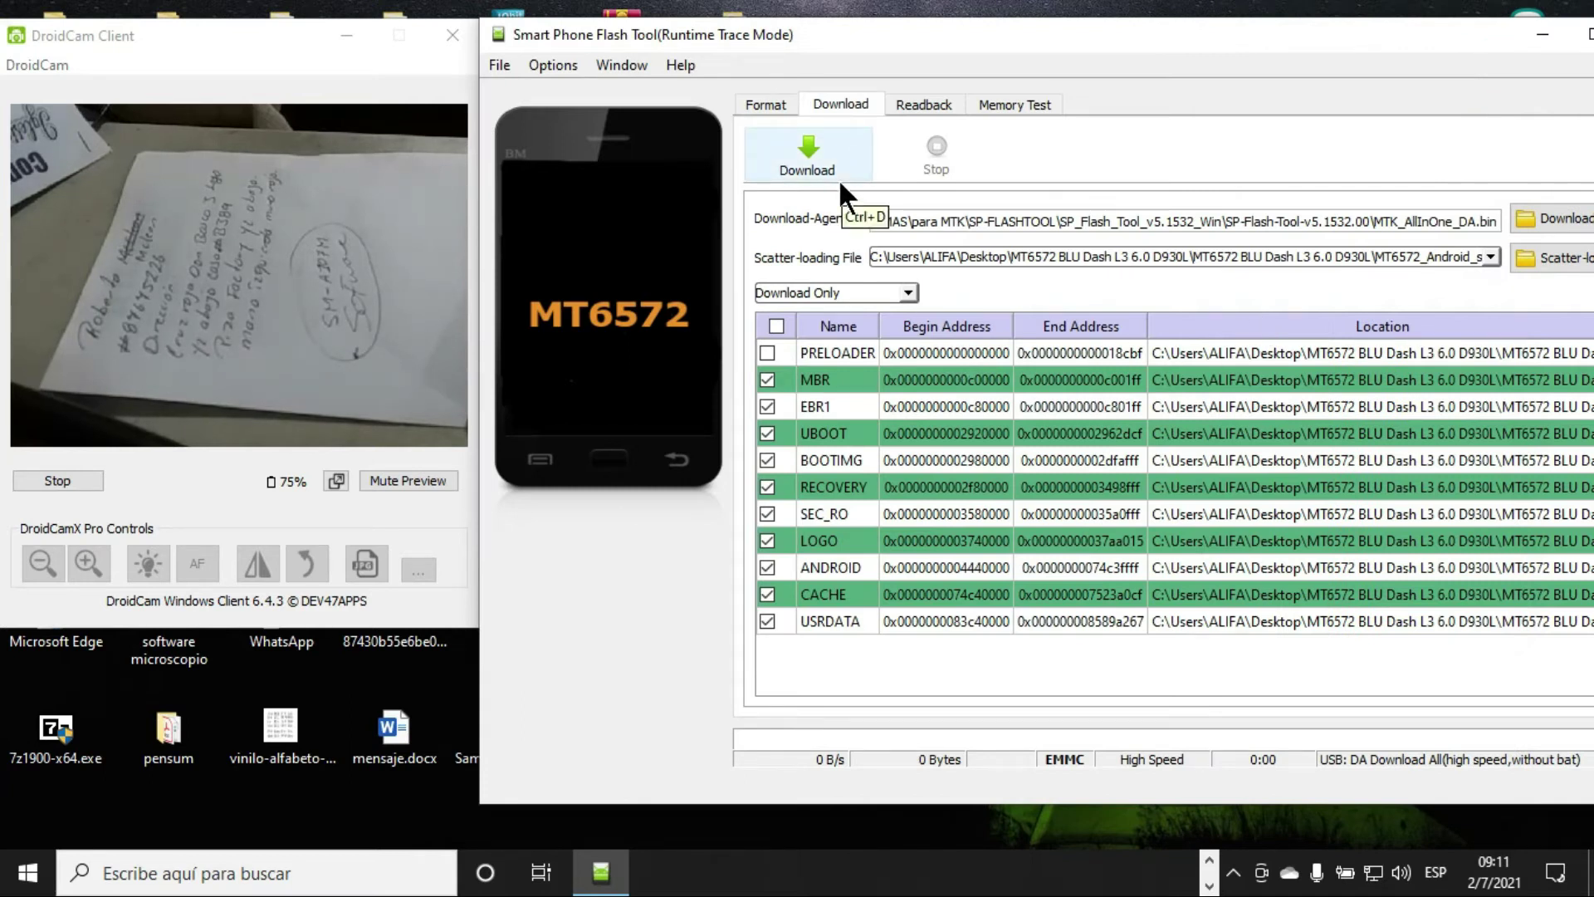
{"action": "left_click", "coordinate": [799, 156]}
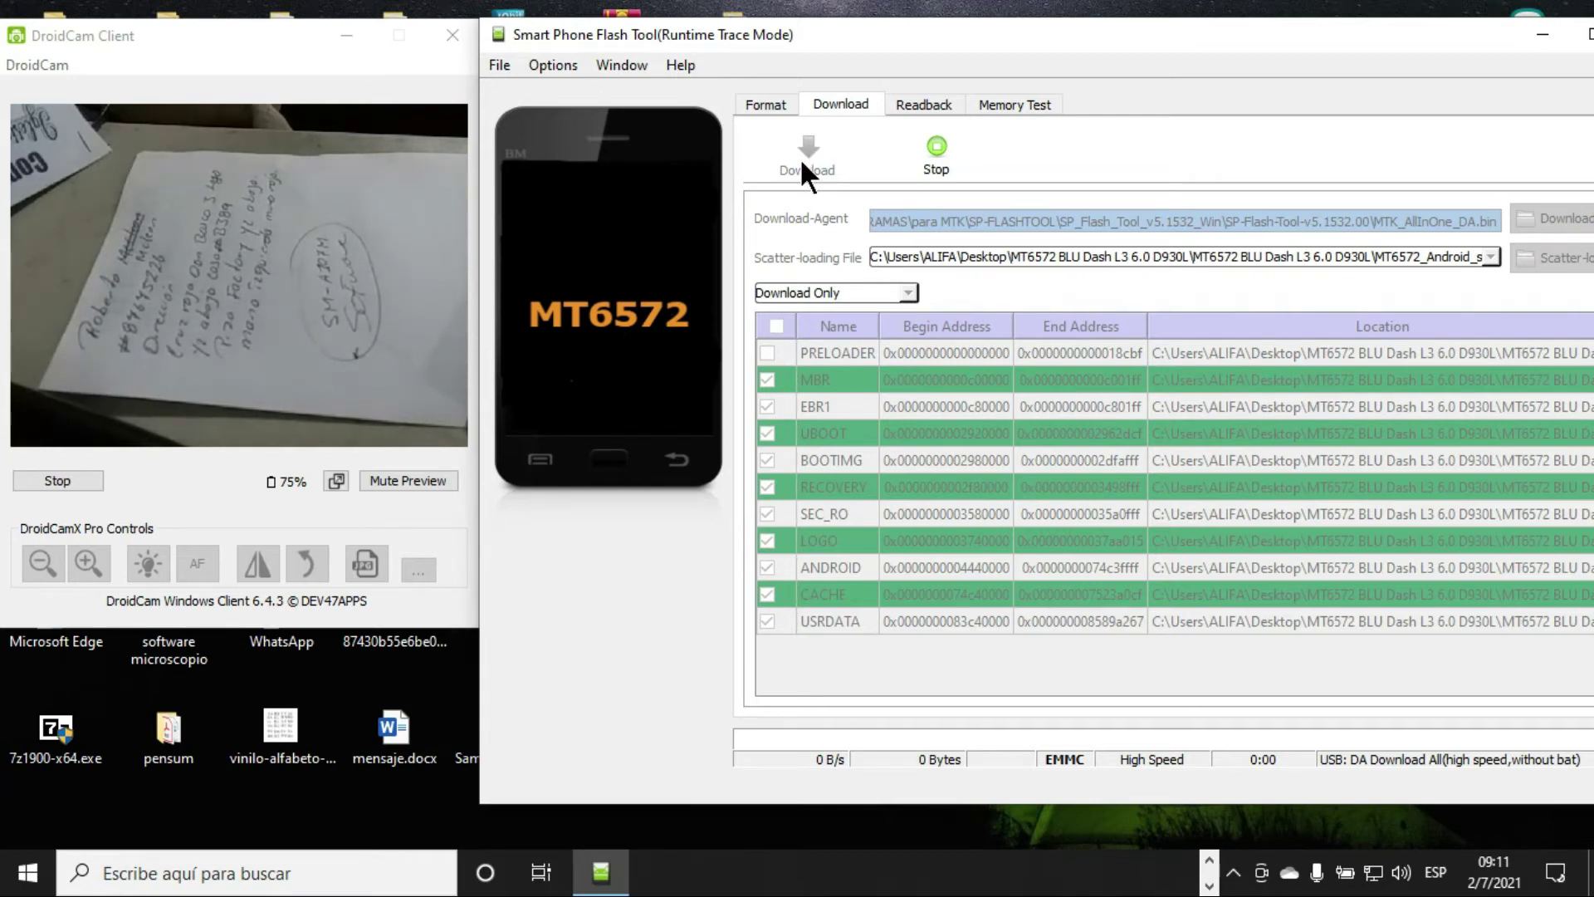
{"action": "left_click", "coordinate": [972, 150]}
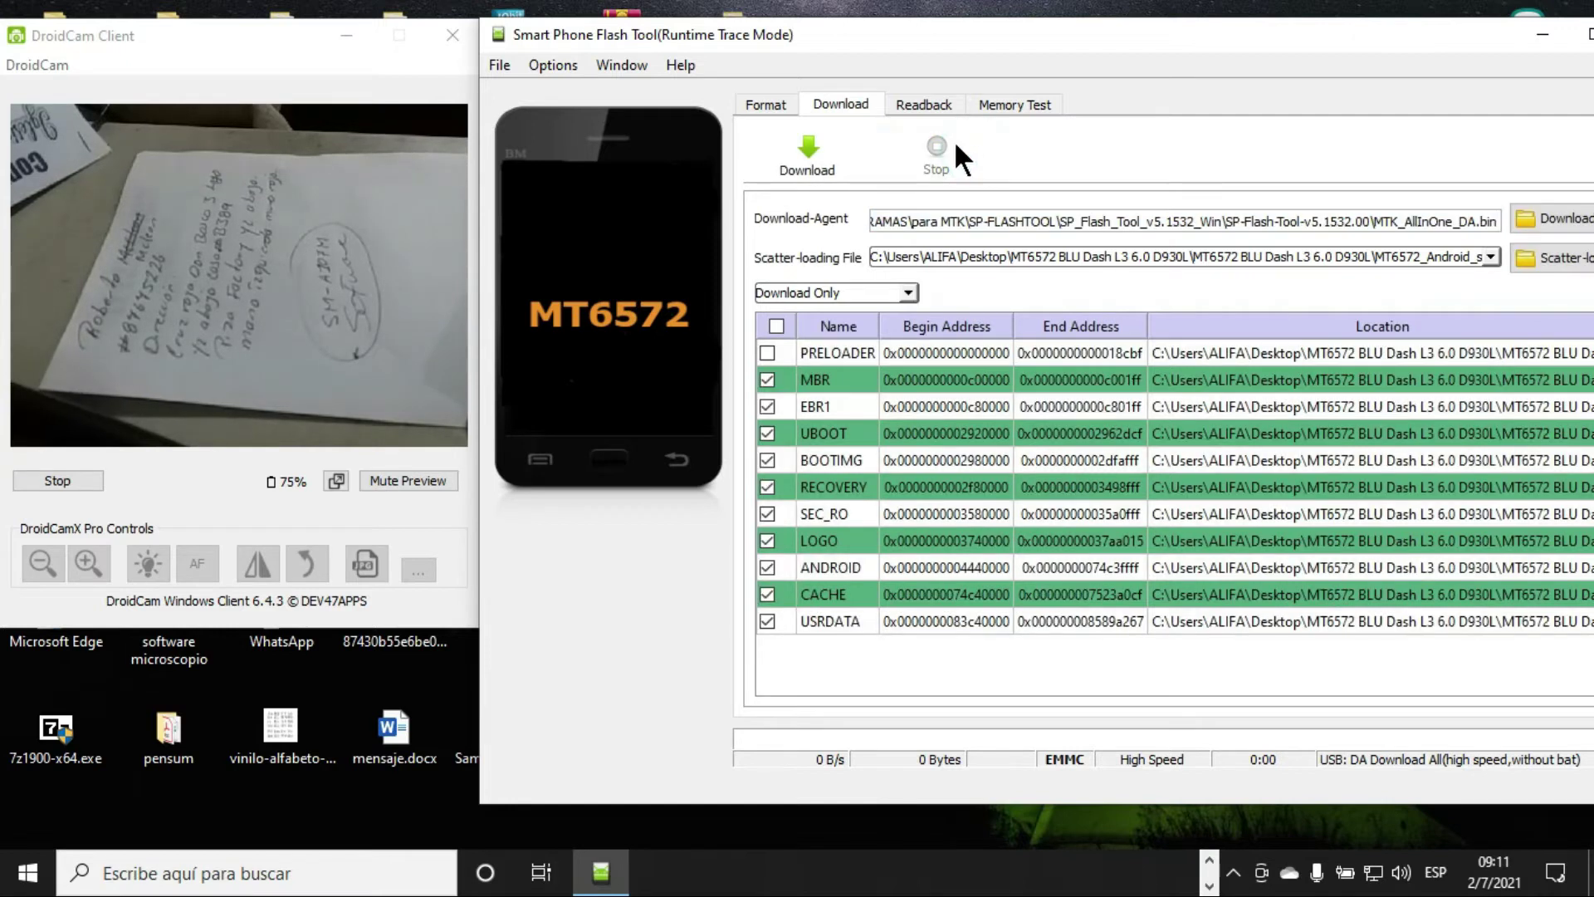
Step: Set the USB connection's battery option to with battery, try flashing the phone again, and dismiss the dialog
{"action": "left_click", "coordinate": [538, 66]}
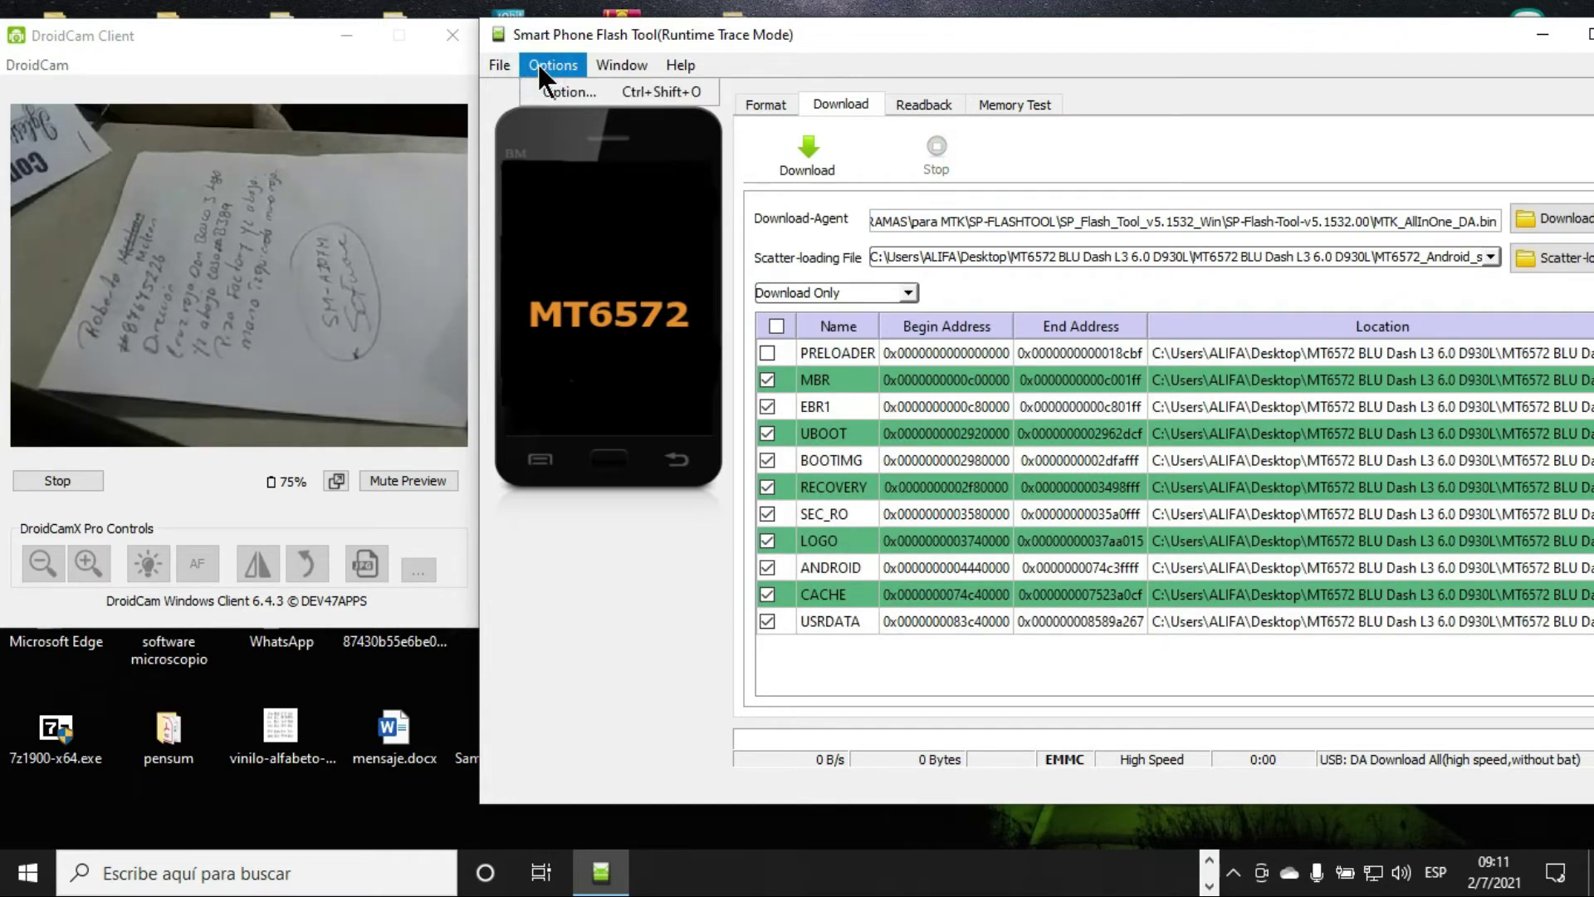
{"action": "left_click", "coordinate": [606, 88]}
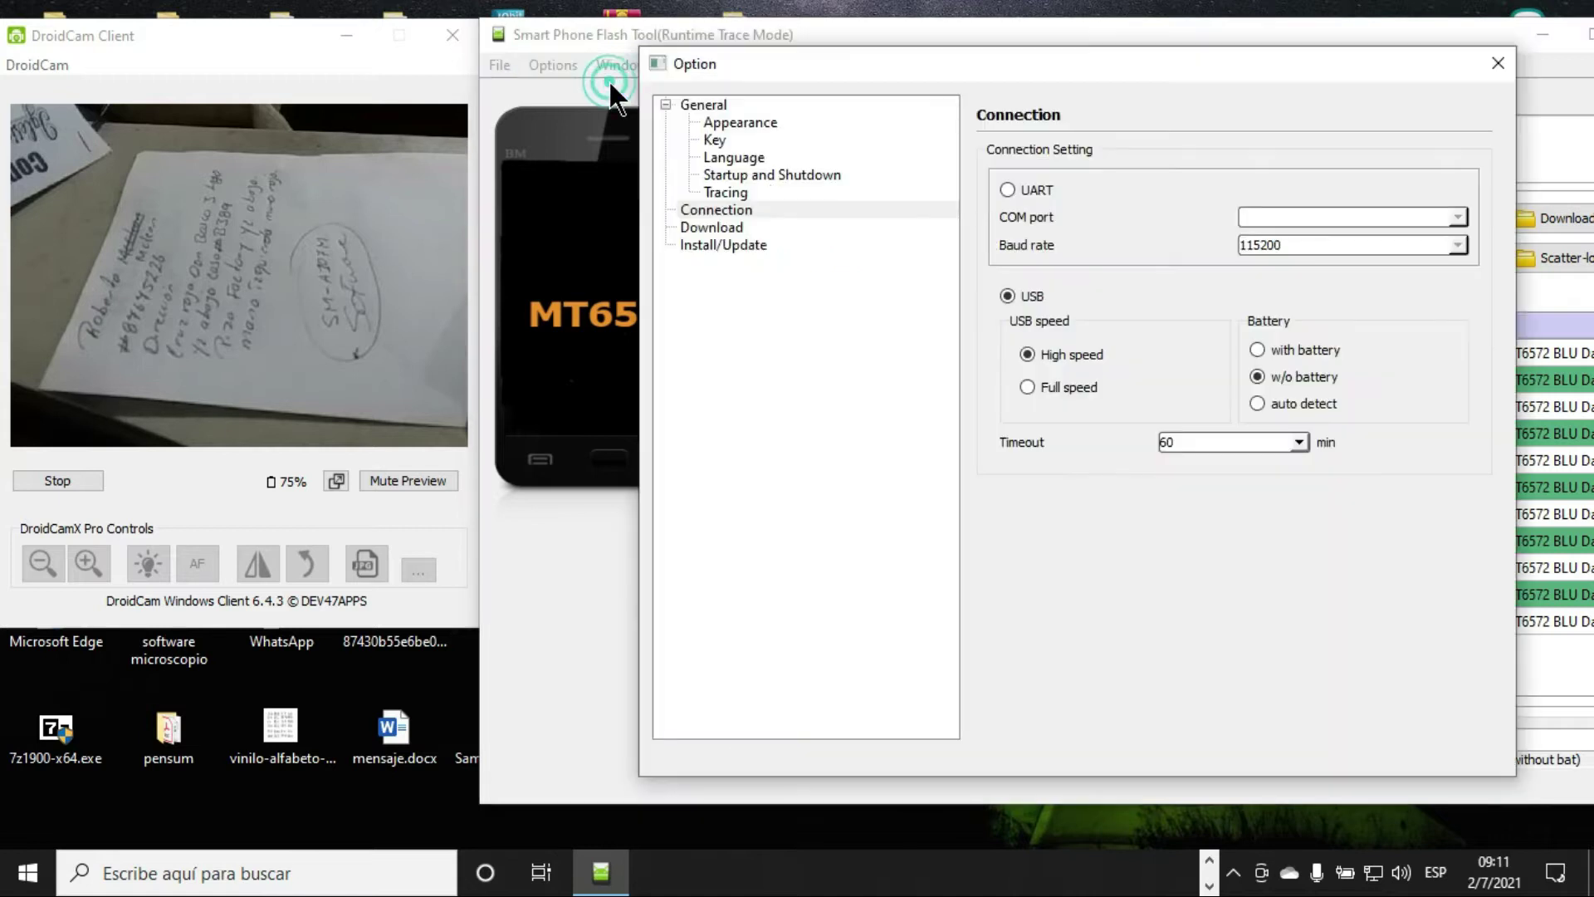
{"action": "left_click", "coordinate": [1255, 349]}
{"action": "left_click", "coordinate": [1497, 63]}
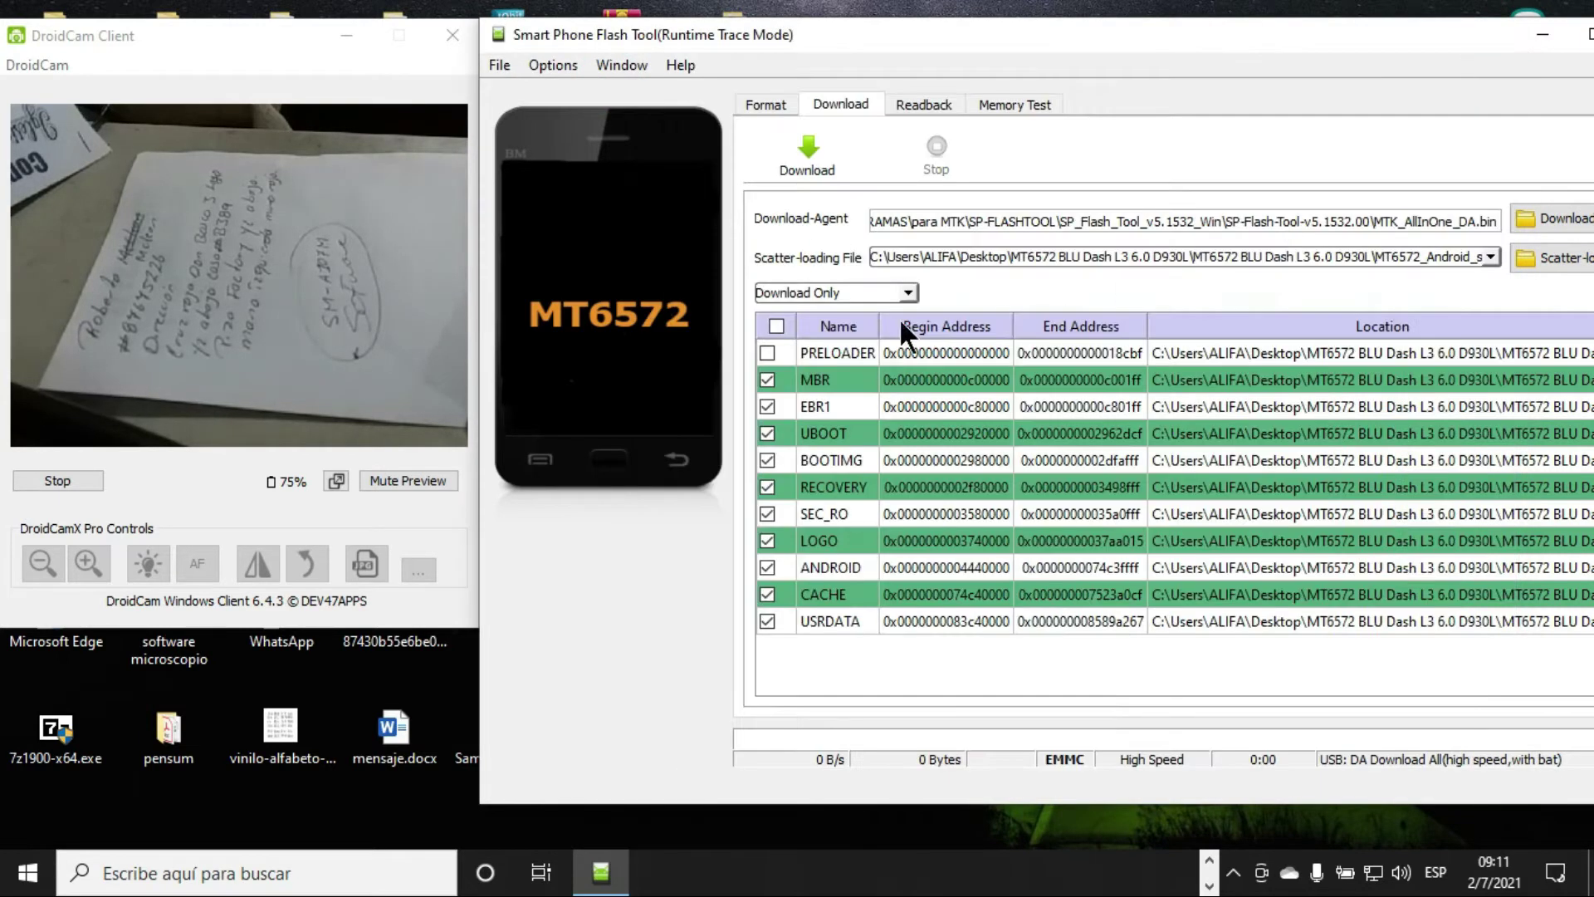
{"action": "left_click", "coordinate": [818, 162]}
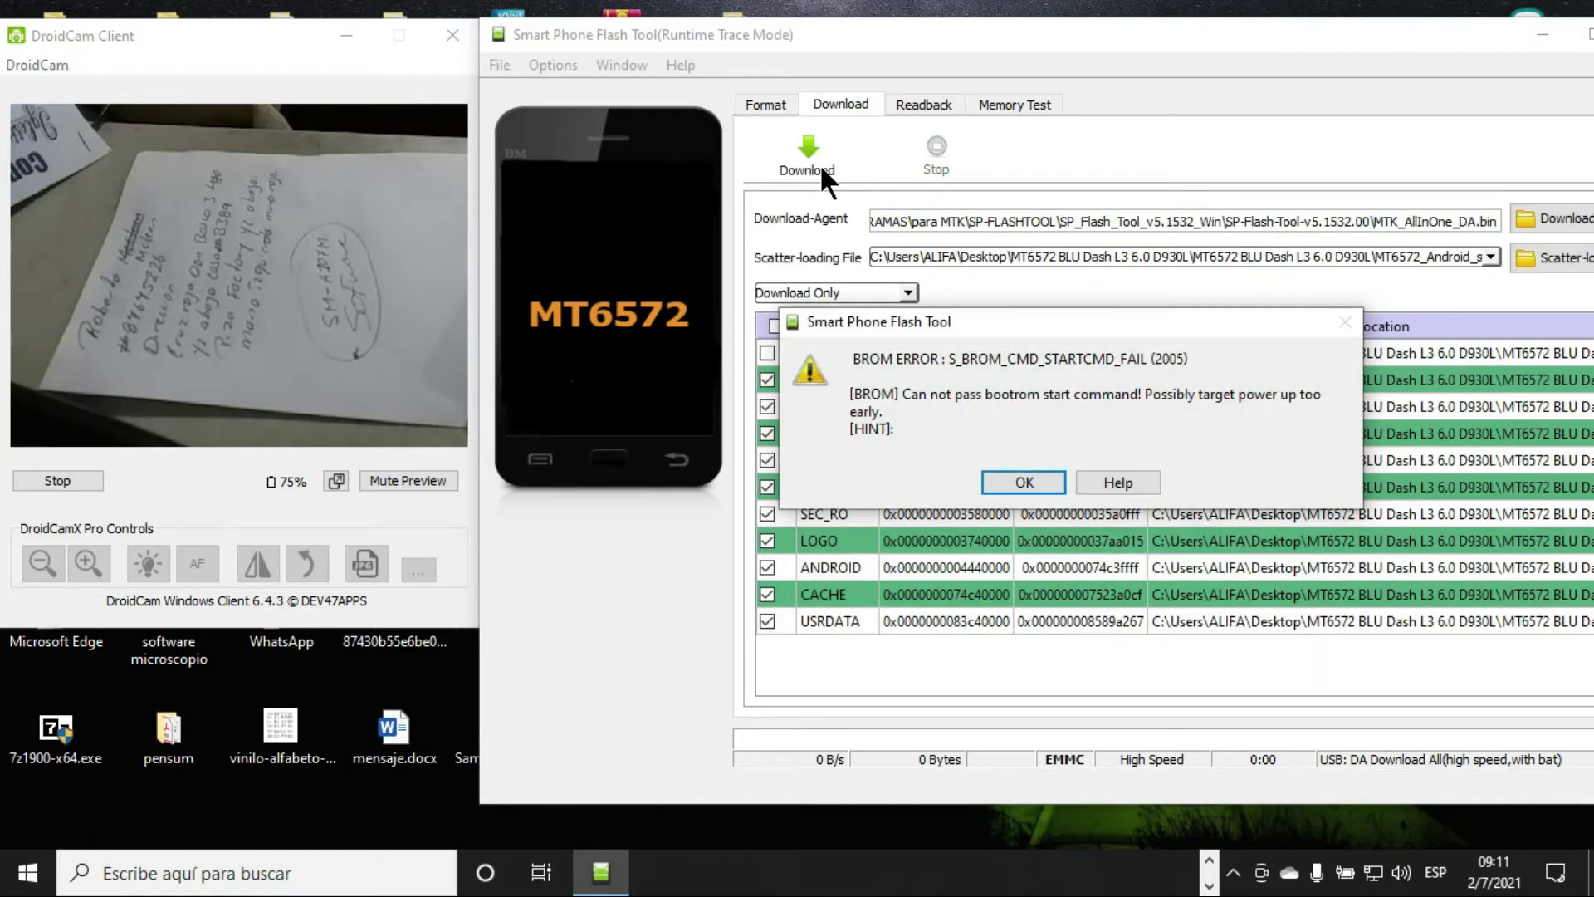
{"action": "left_click", "coordinate": [1024, 482]}
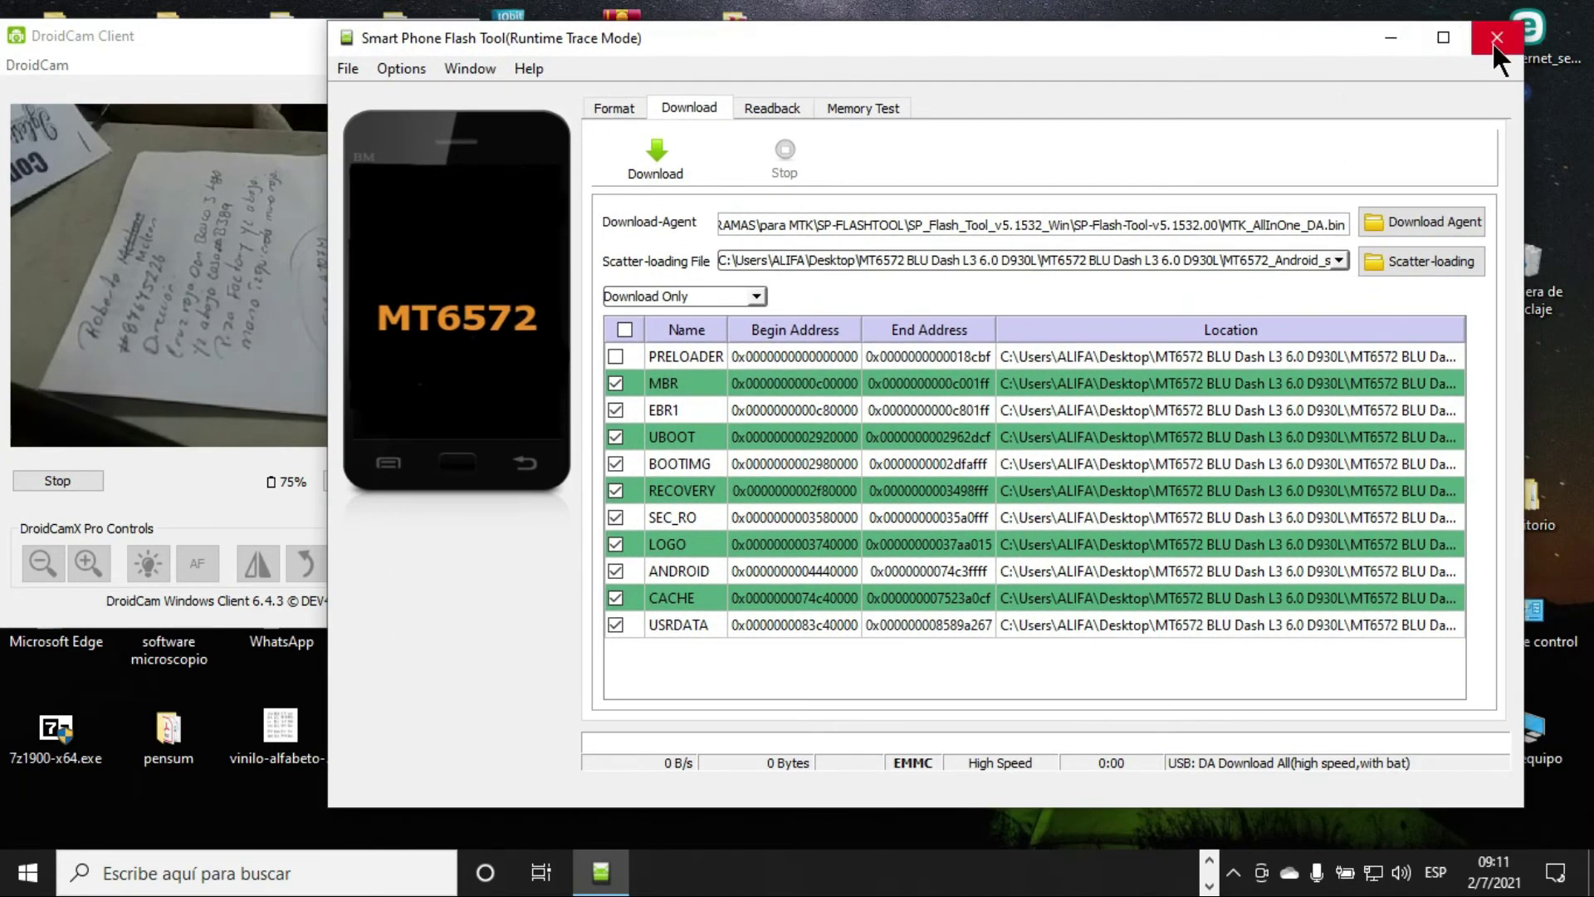
Step: Close the flash tool and minimize the DroidCam preview
{"action": "left_click", "coordinate": [1492, 42]}
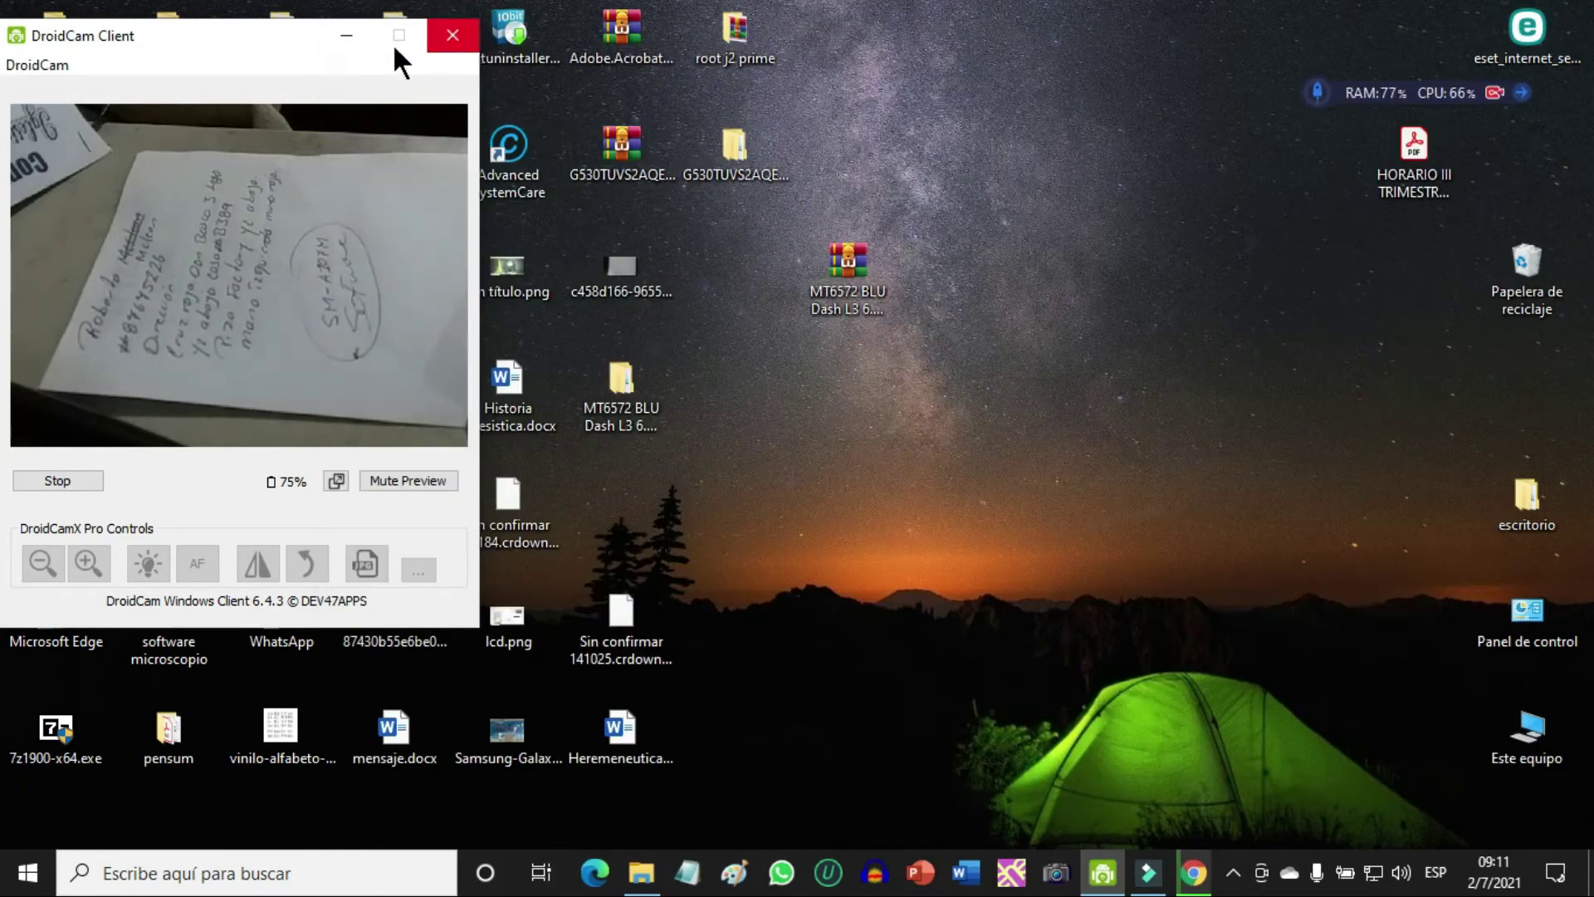
{"action": "left_click", "coordinate": [350, 37]}
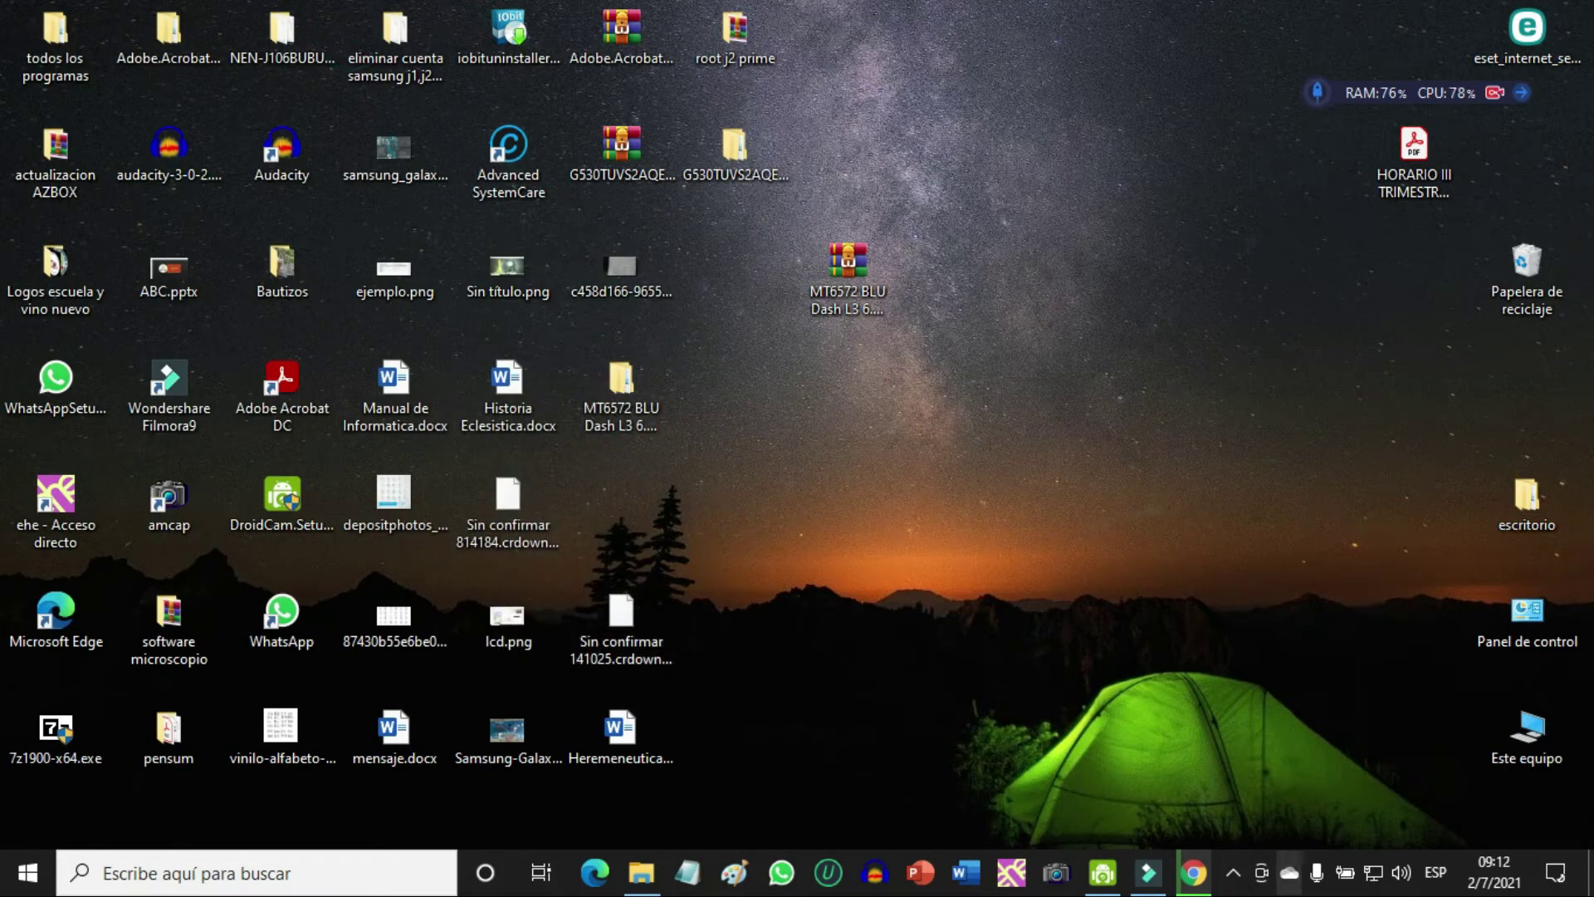
{"action": "left_click", "coordinate": [1232, 878]}
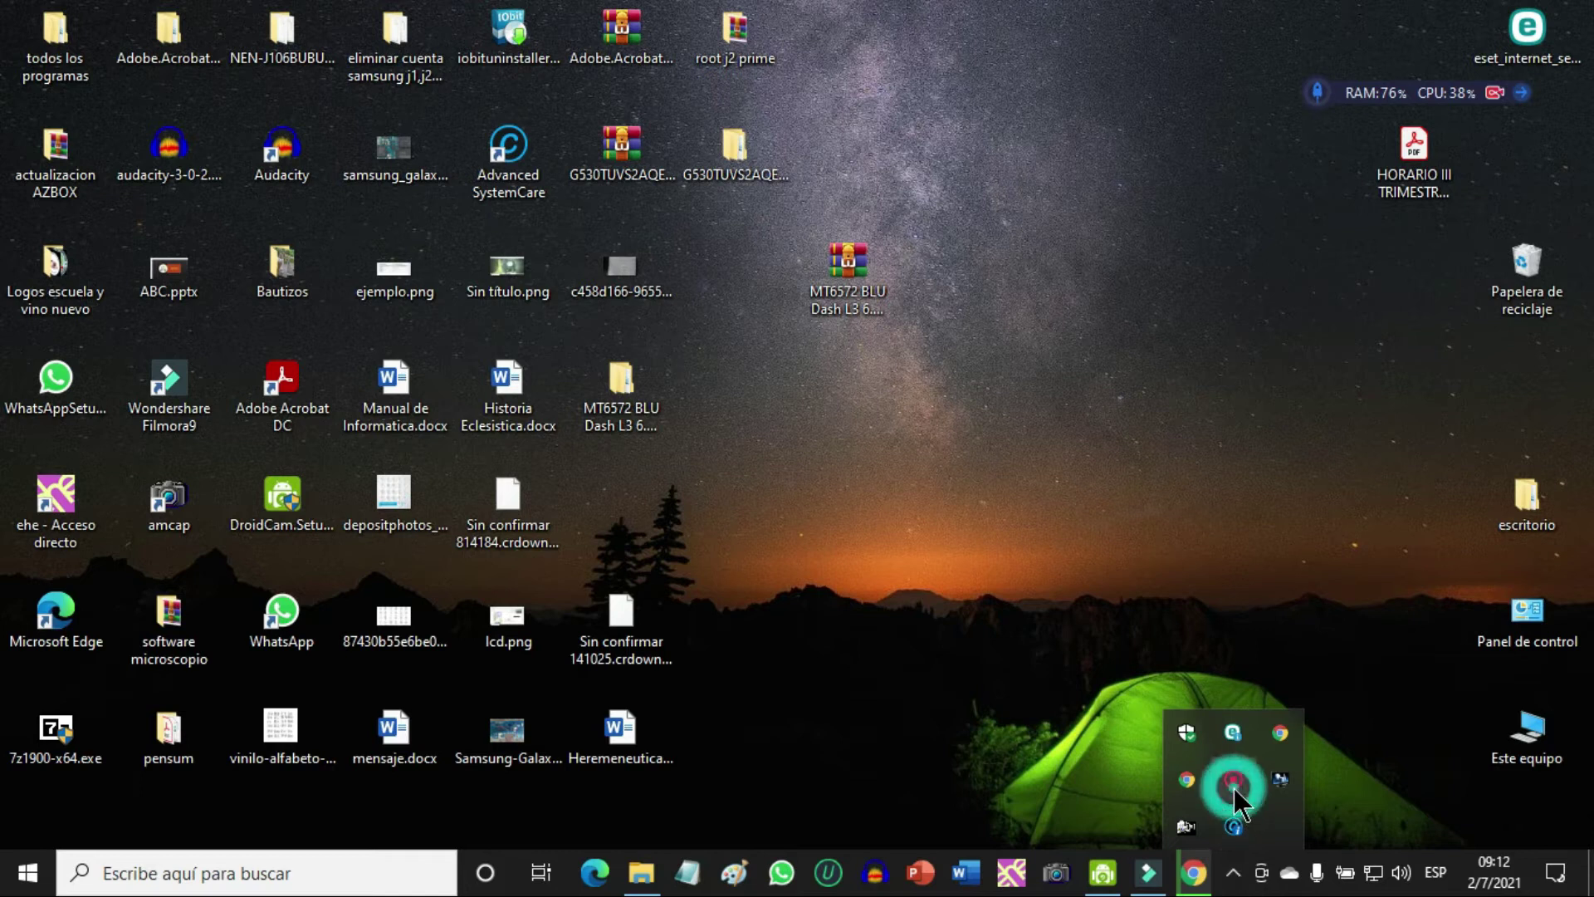
{"action": "right_click", "coordinate": [1235, 787]}
{"action": "left_click", "coordinate": [1295, 802]}
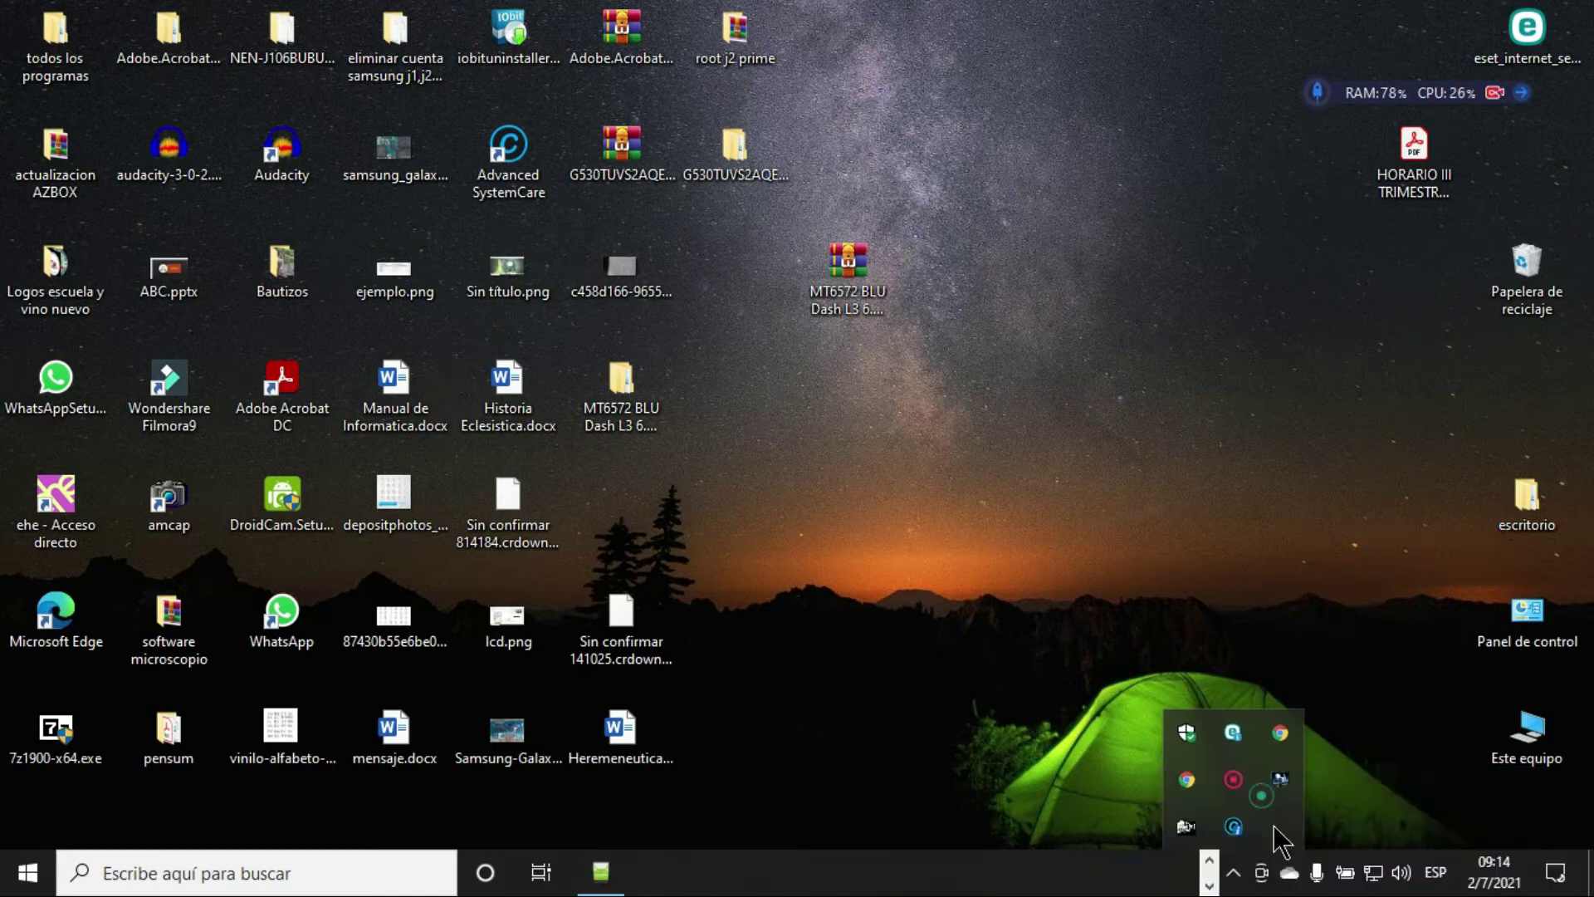
{"action": "left_click", "coordinate": [1014, 771]}
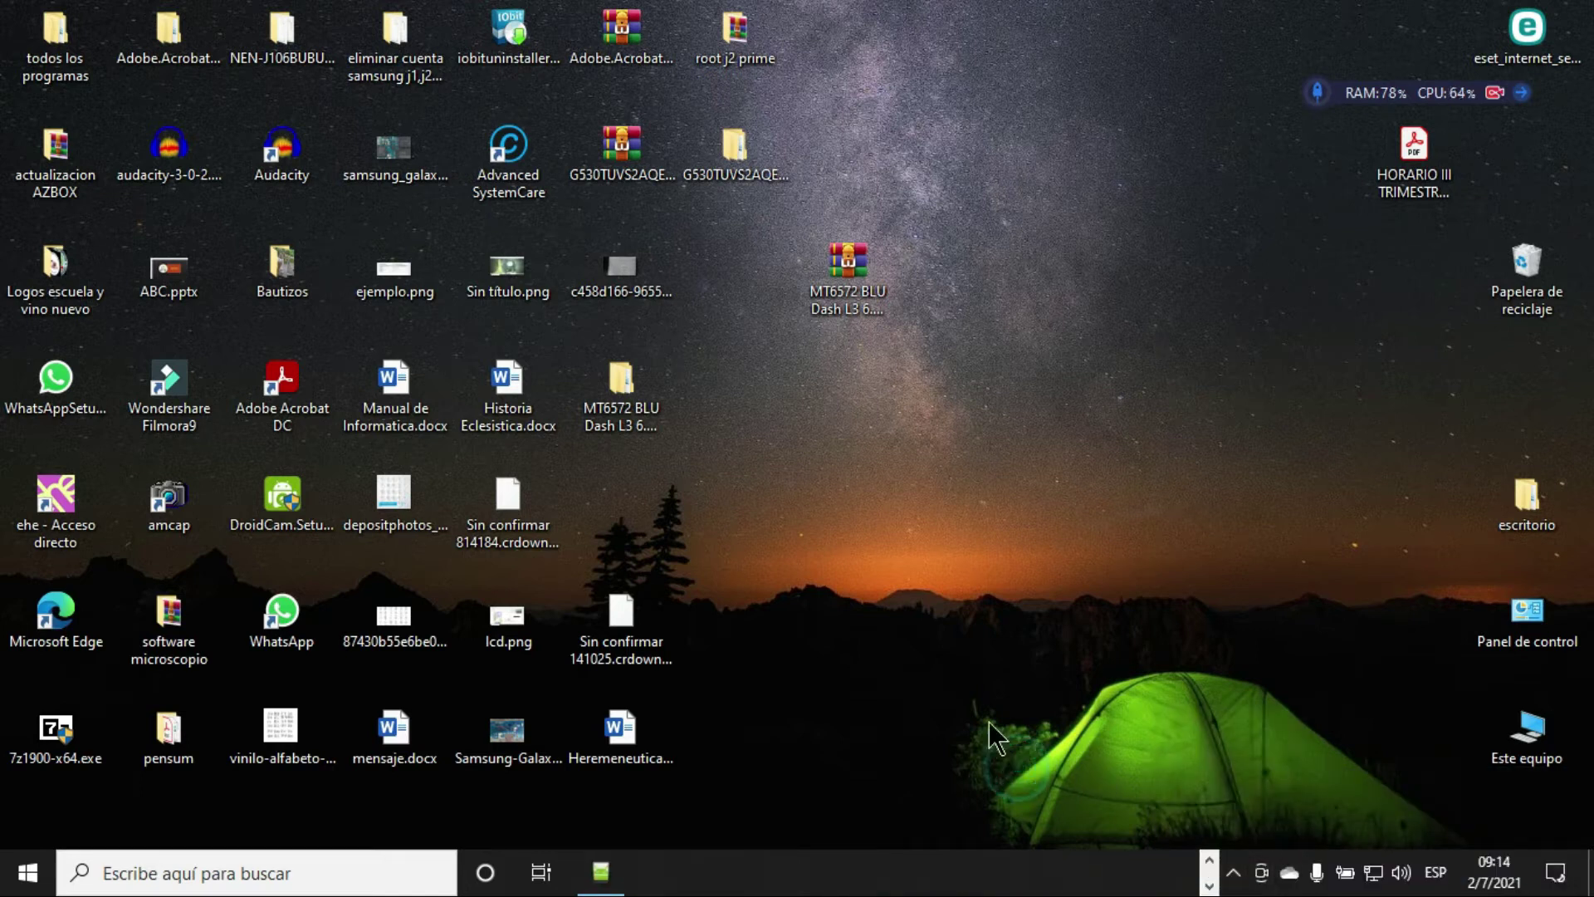
Step: Switch to SP Flash Tool v5.1408.00 and reposition its window on the desktop
{"action": "left_click", "coordinate": [601, 871]}
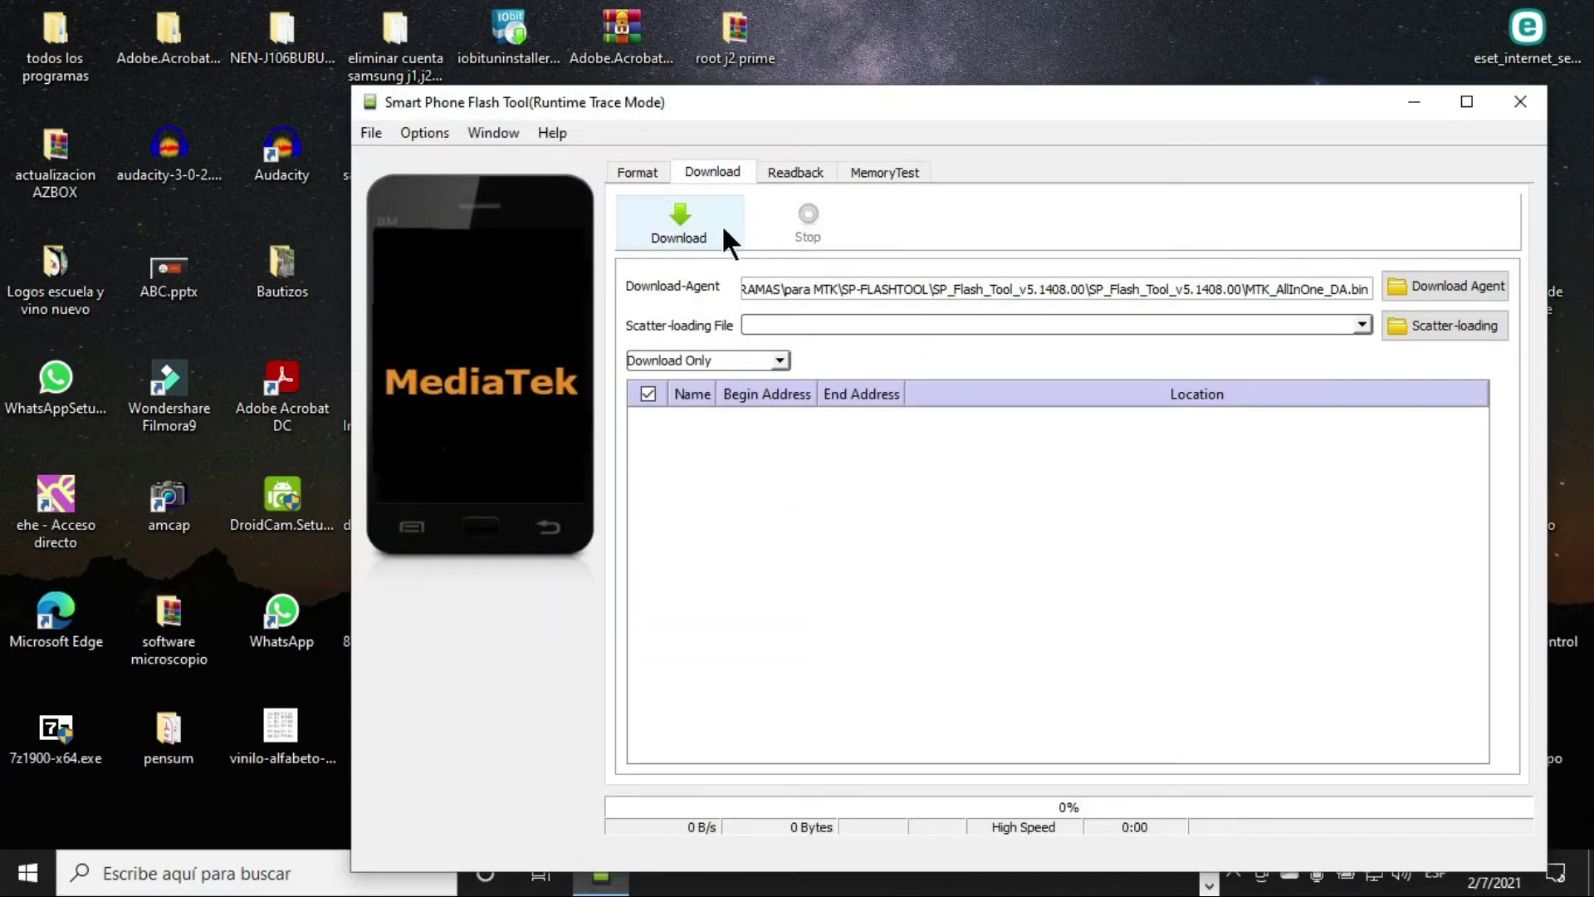
{"action": "left_click_drag", "start_coordinate": [983, 106], "coordinate": [1023, 43]}
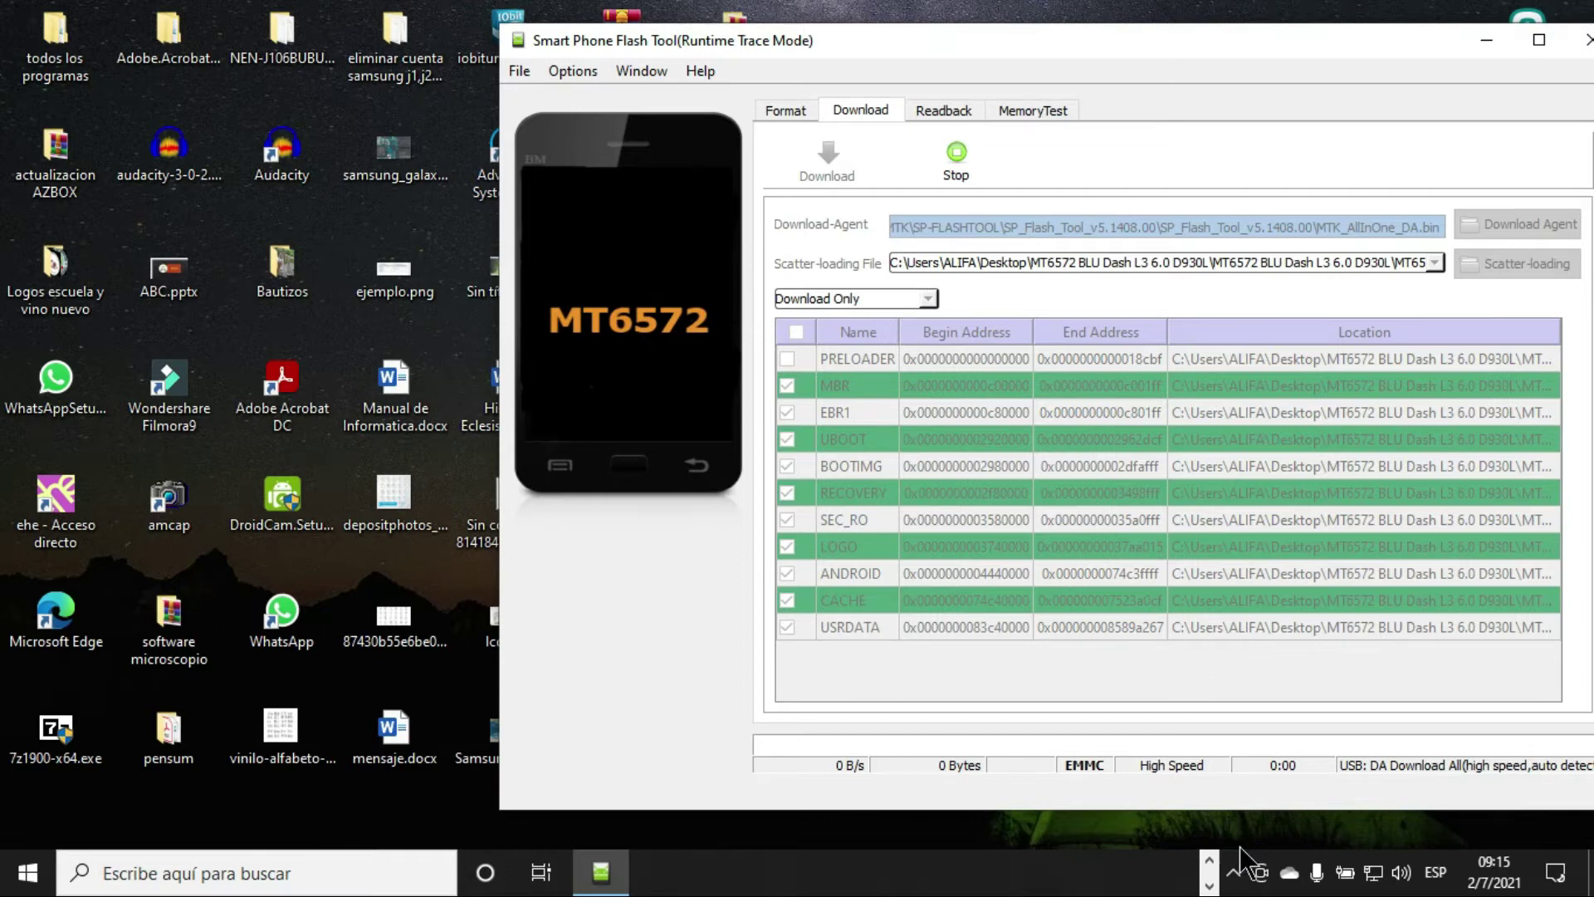
{"action": "left_click", "coordinate": [1234, 873]}
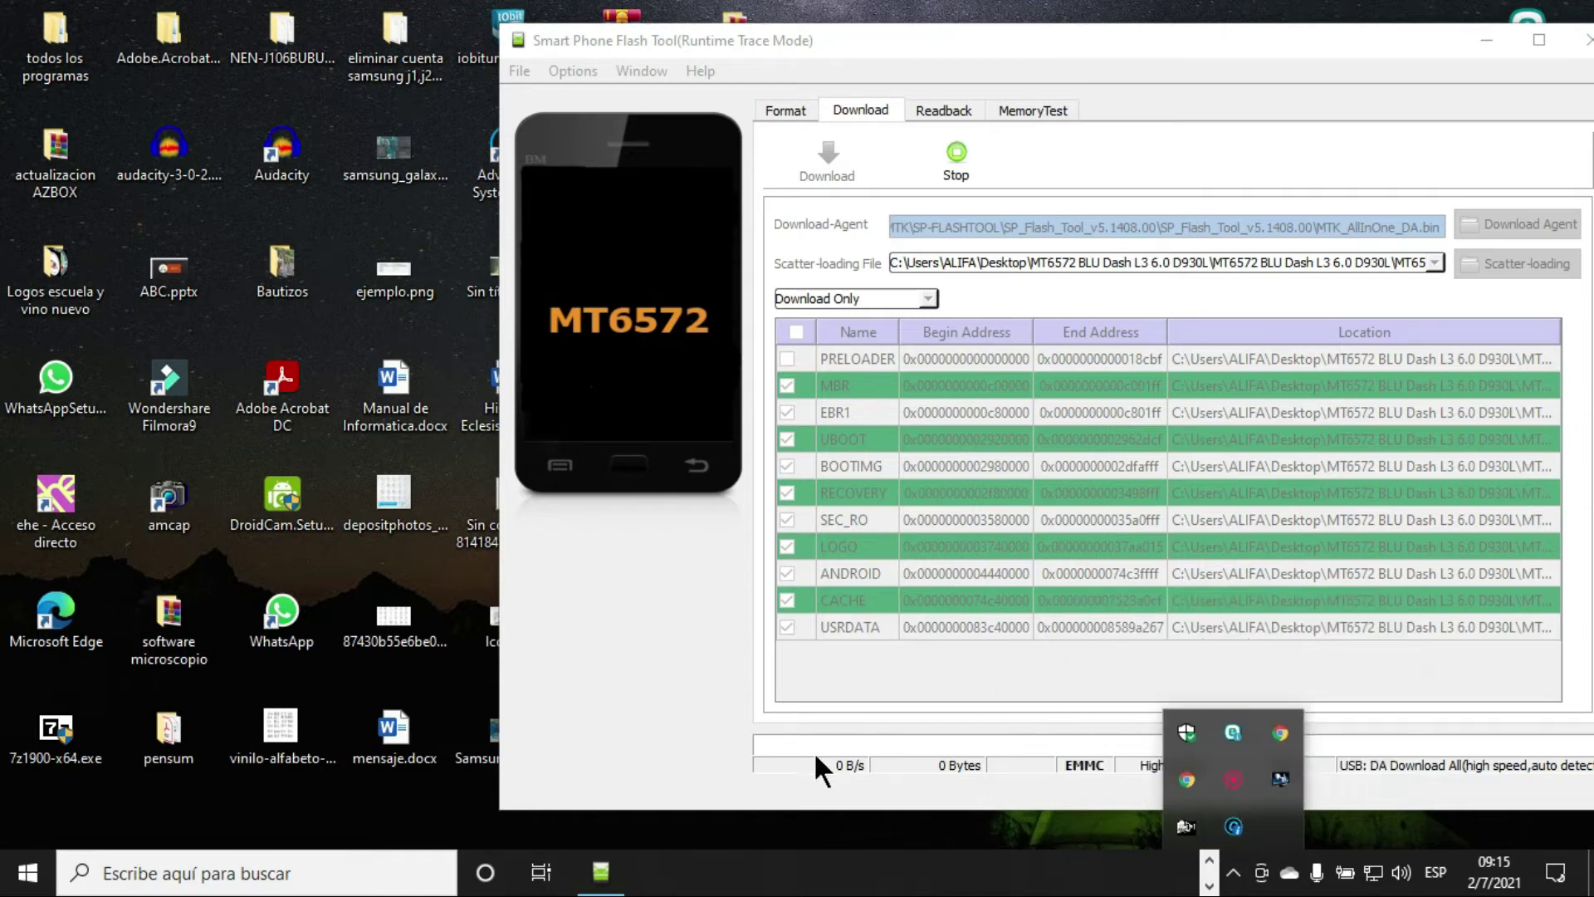
{"action": "left_click", "coordinate": [1232, 777]}
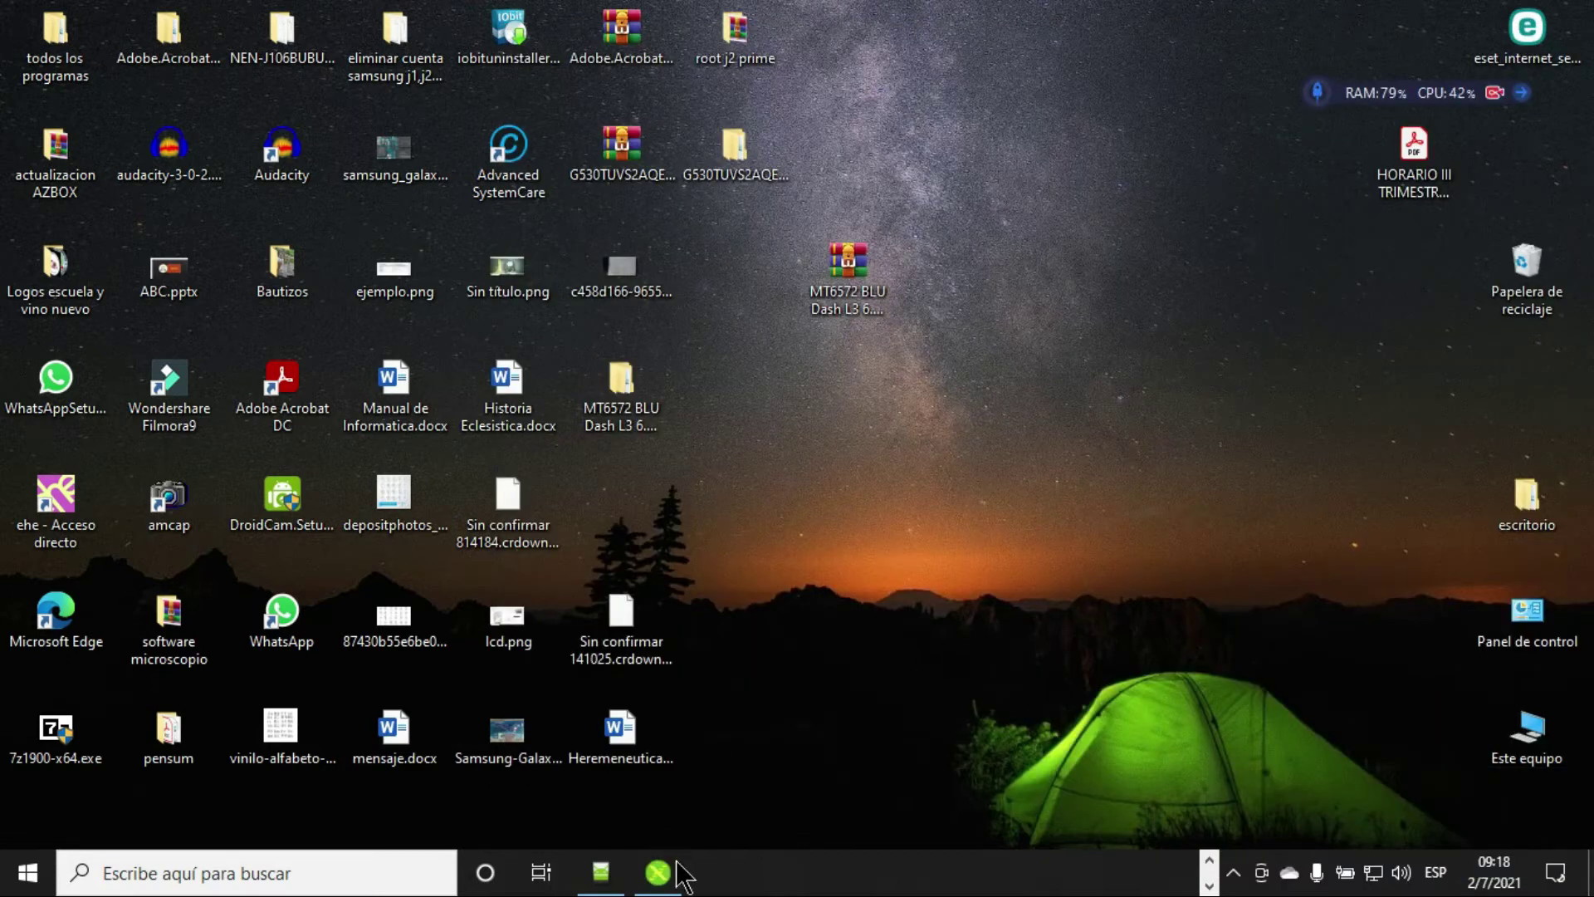
Step: Switch to Infinix Flash Tool and load the scatter file from the nested MT6572 BLU Dash L3 6.0 D930L folder on the desktop
{"action": "mouse_move", "coordinate": [671, 880]}
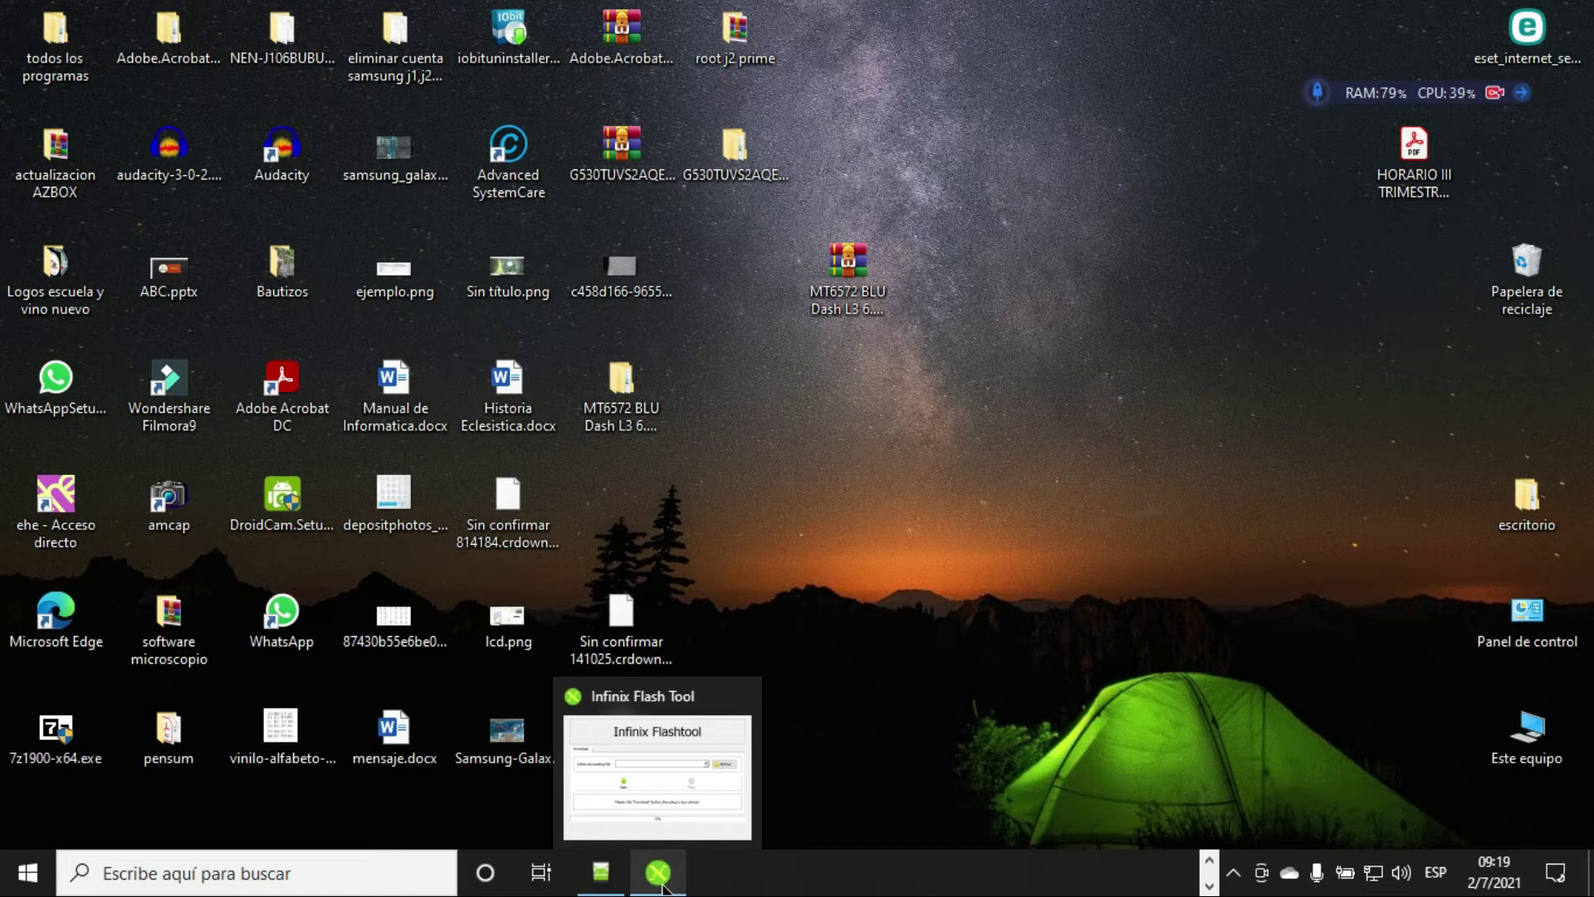
{"action": "left_click", "coordinate": [664, 887]}
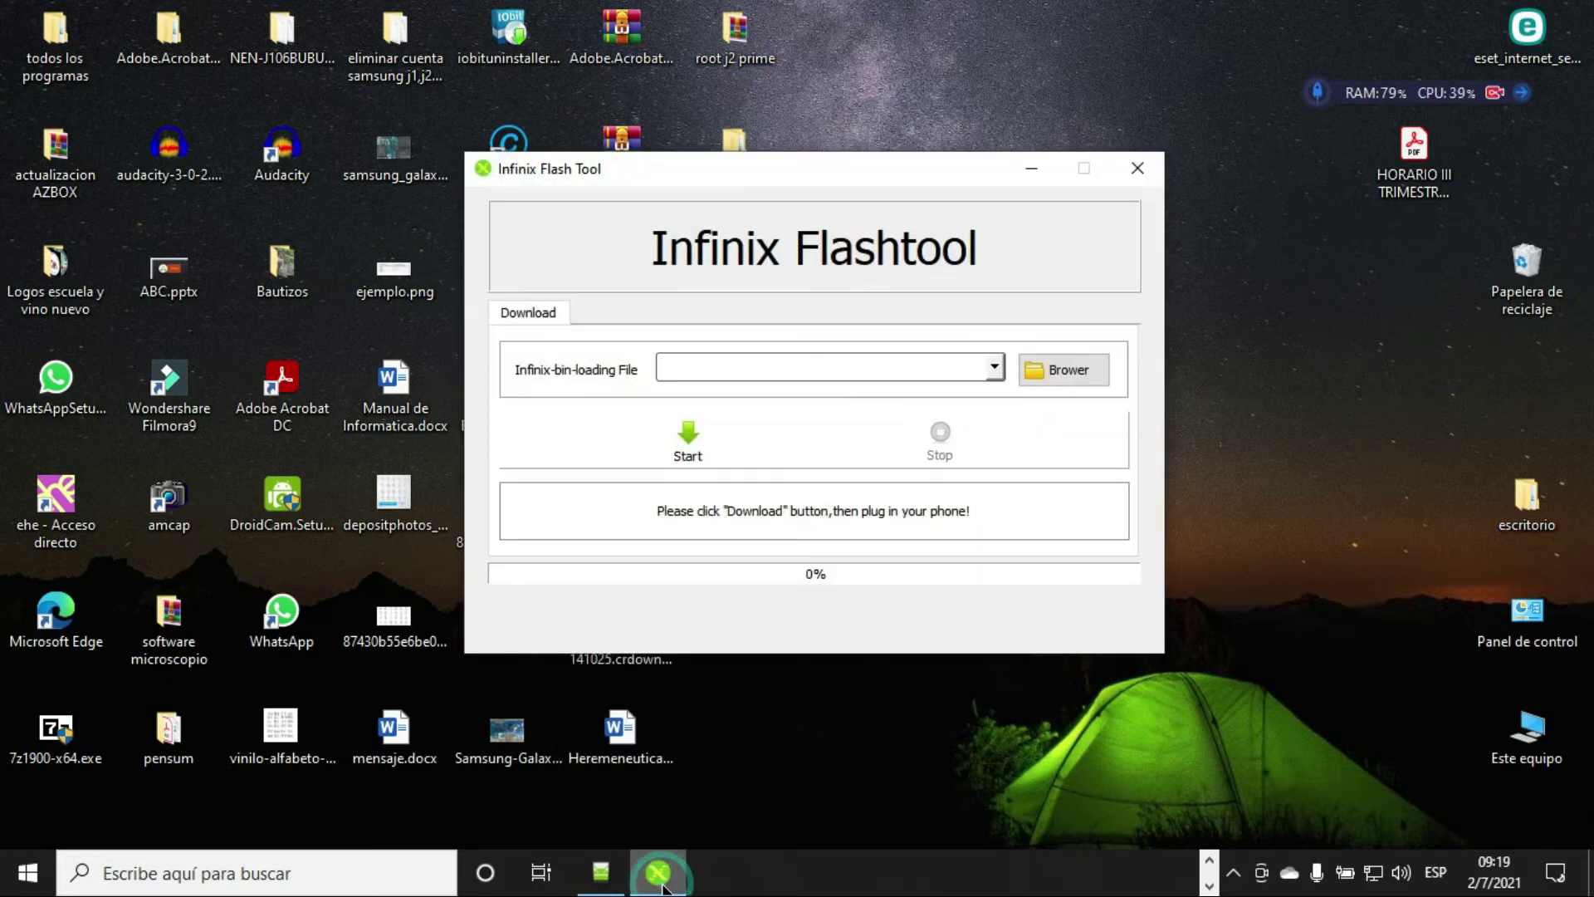
{"action": "left_click", "coordinate": [1053, 370]}
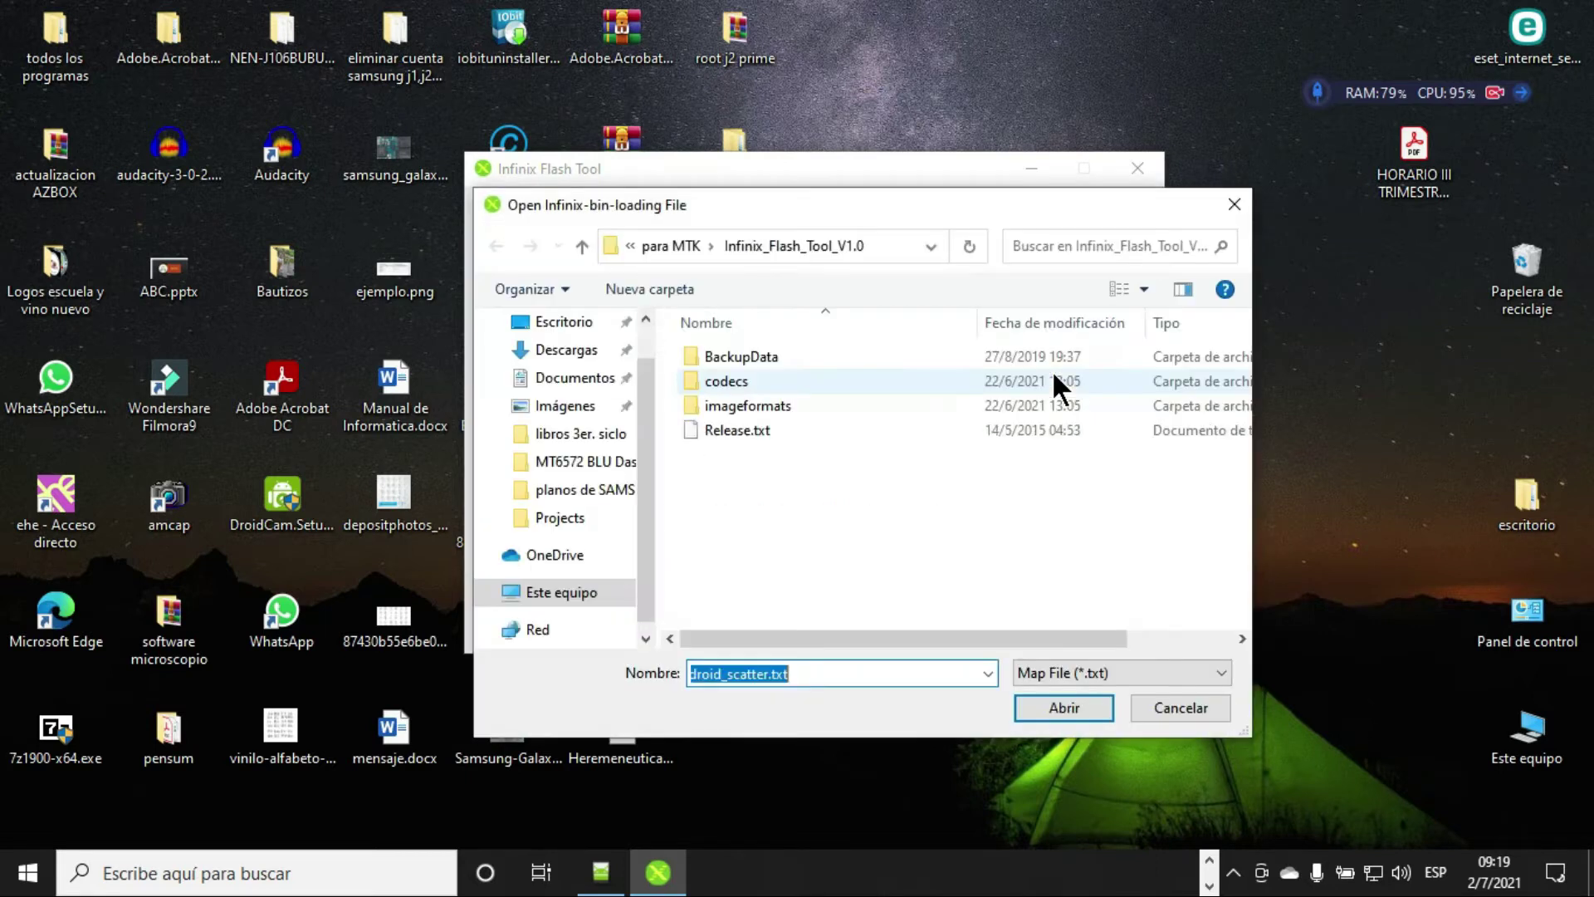
{"action": "left_click", "coordinate": [563, 321]}
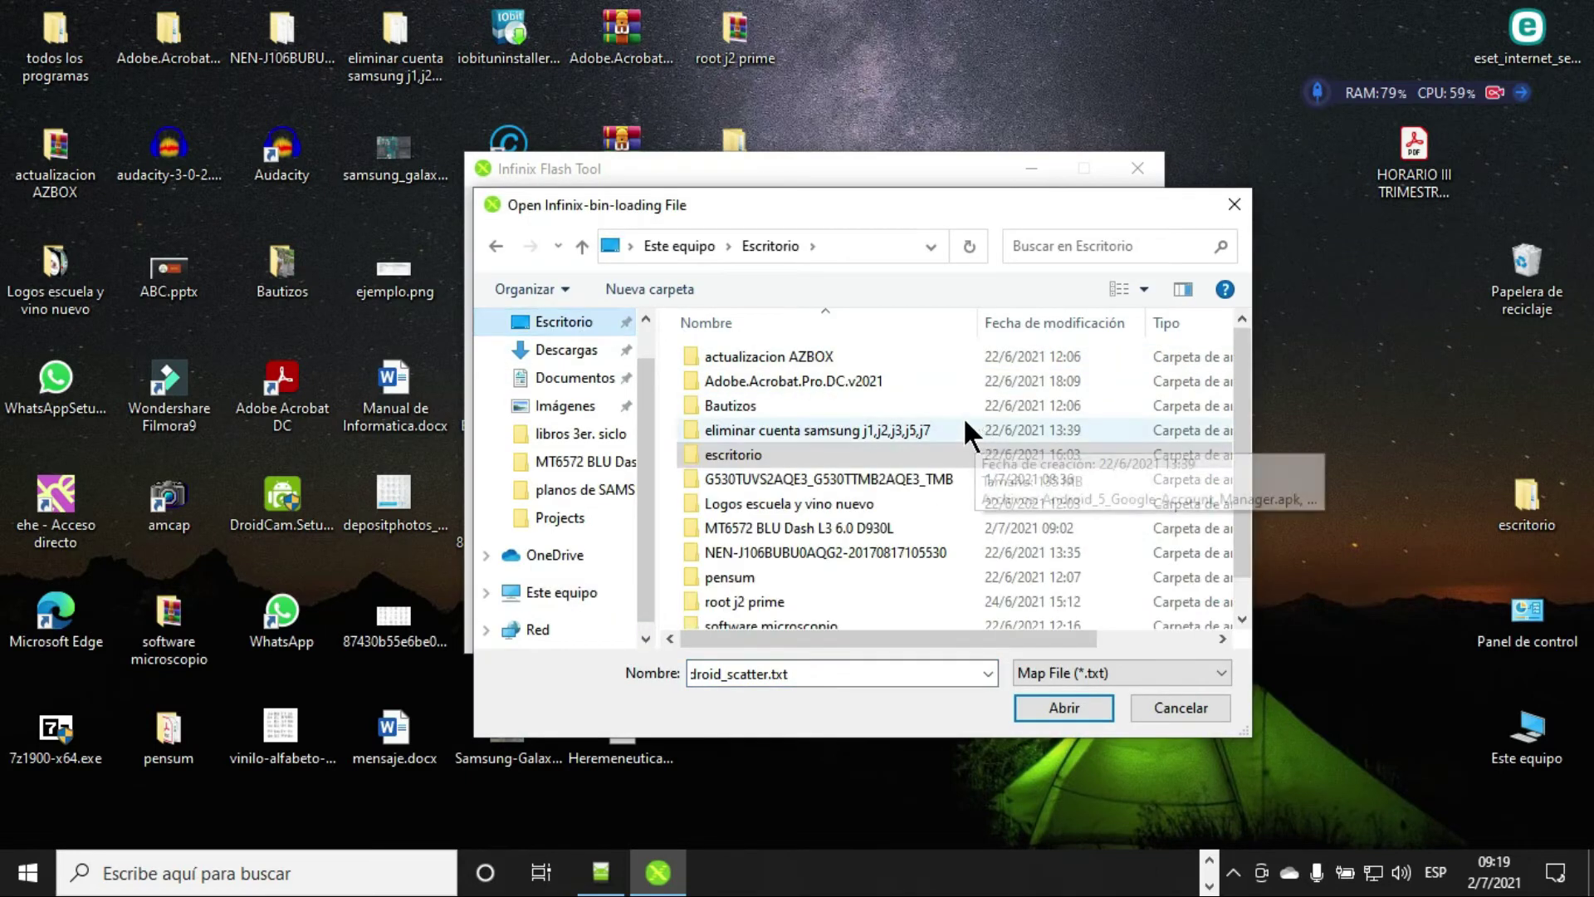
{"action": "double_click", "coordinate": [815, 527]}
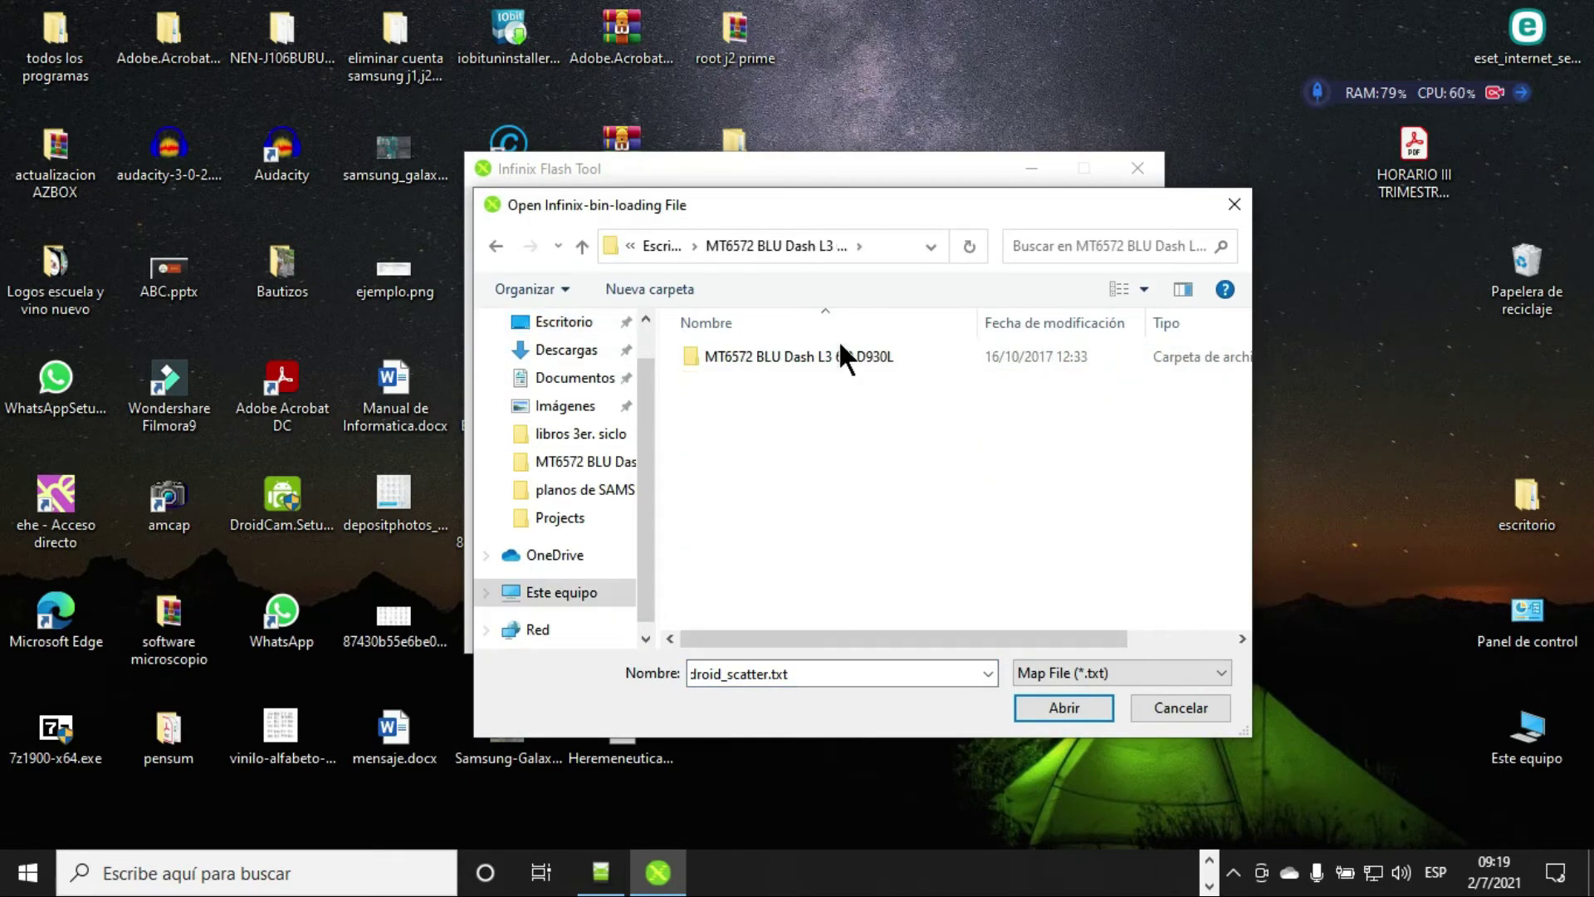
{"action": "double_click", "coordinate": [849, 366]}
{"action": "left_click", "coordinate": [847, 407]}
{"action": "double_click", "coordinate": [848, 405]}
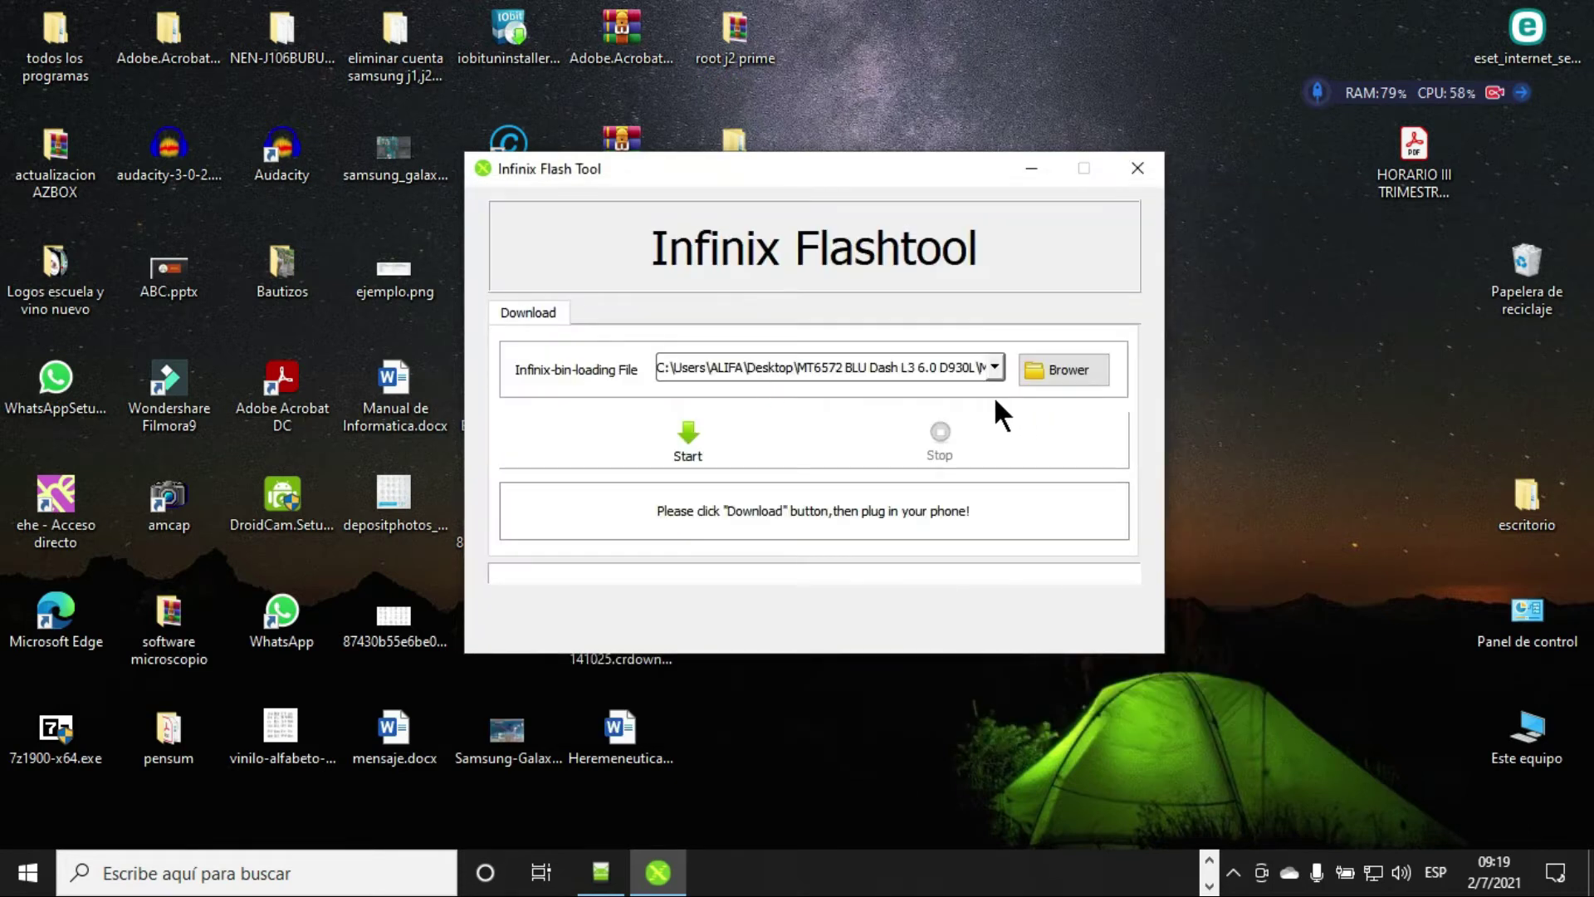
Step: Try to flash the phone with the loaded scatter file, stop the process, and close Infinix Flash Tool
{"action": "left_click", "coordinate": [707, 437]}
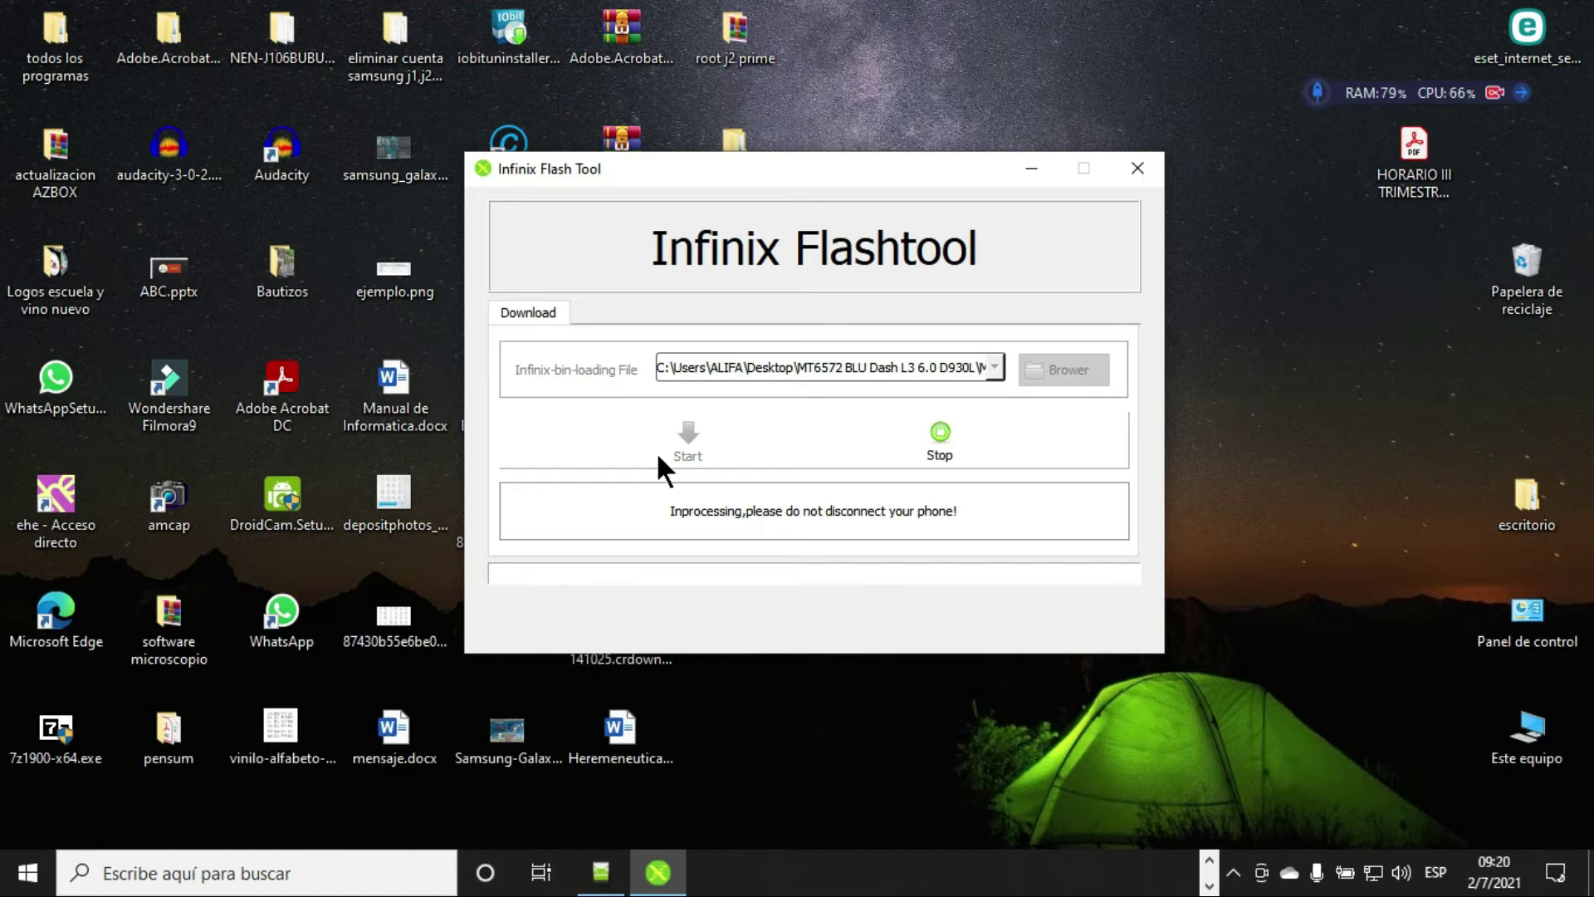
{"action": "left_click", "coordinate": [954, 446]}
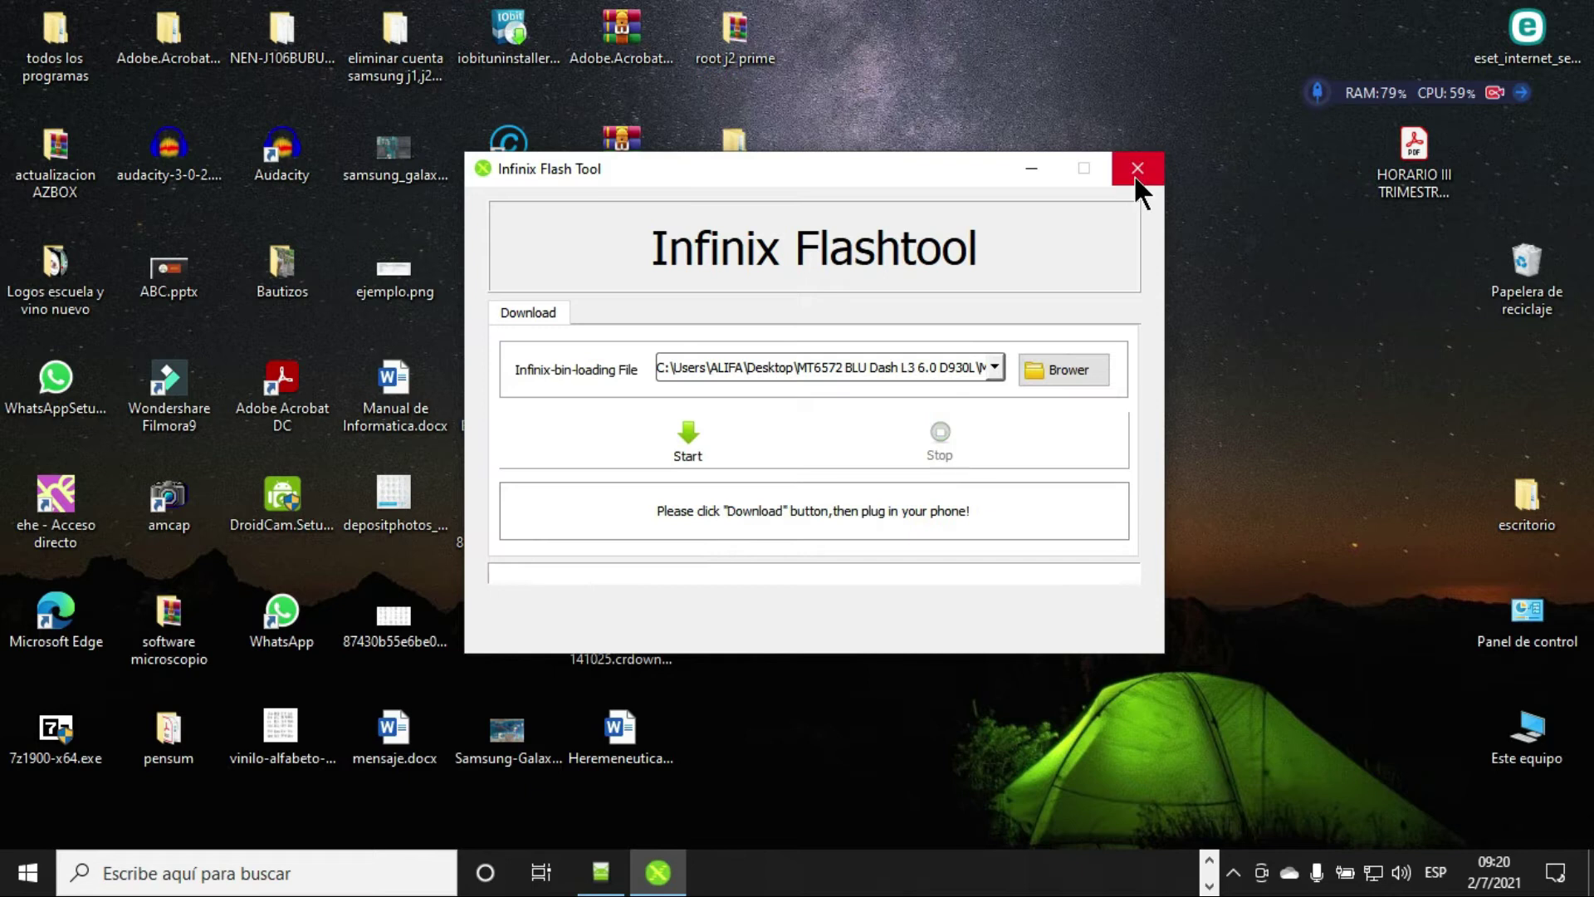
{"action": "left_click", "coordinate": [1137, 170]}
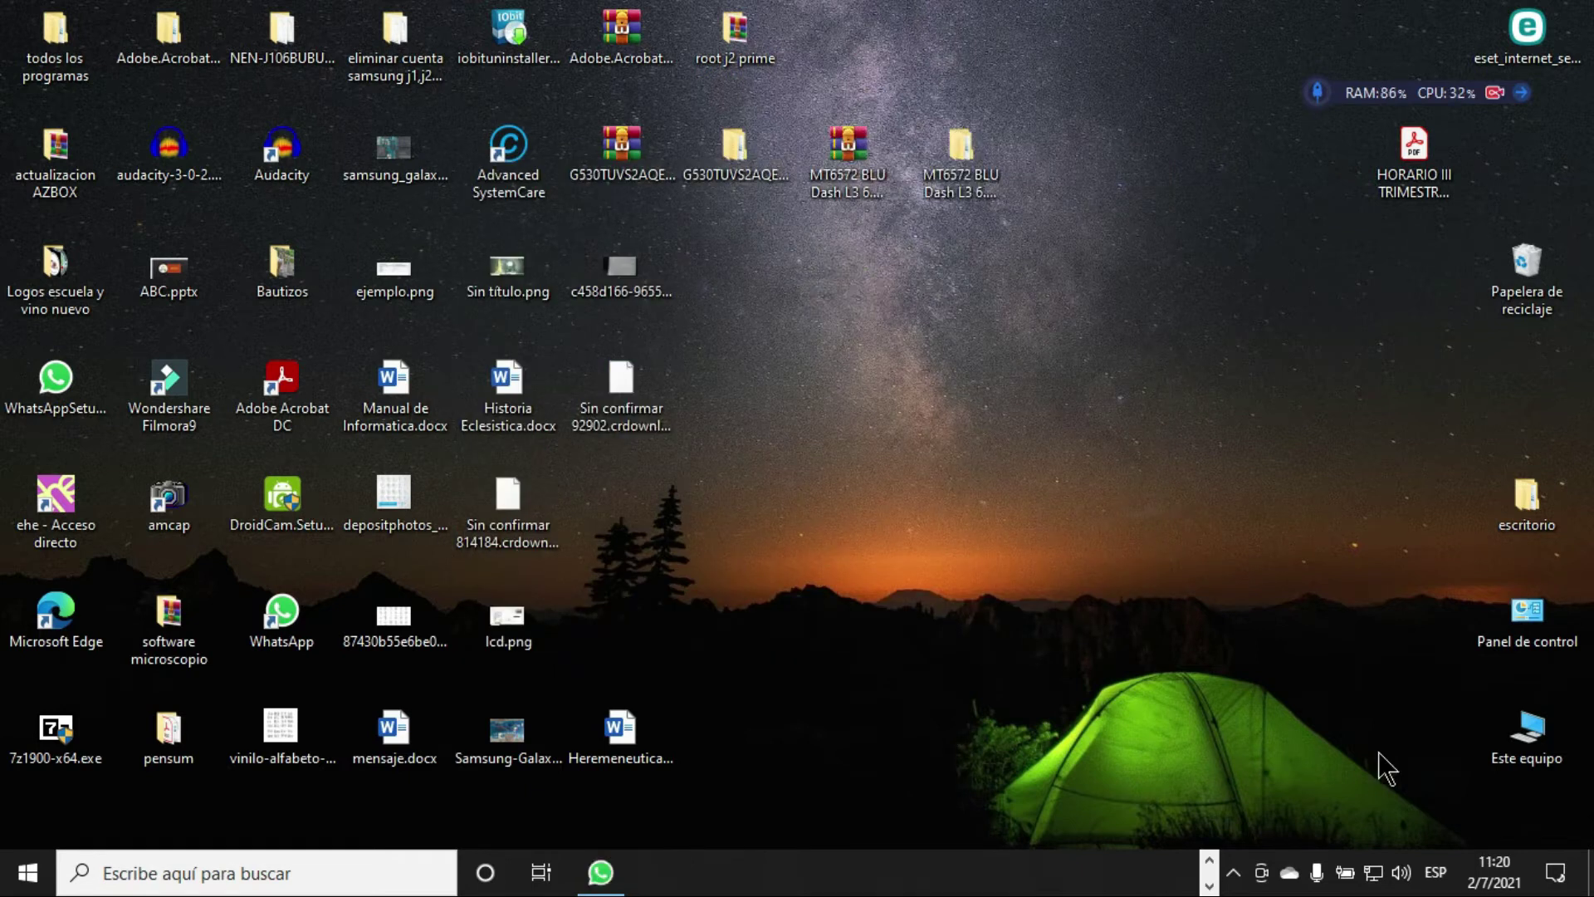
Step: Switch to Chrome to check the MediaFire download of the Blu_D931_MT6570 firmware zip, and minimize the browser
{"action": "left_click", "coordinate": [1211, 863]}
{"action": "left_click", "coordinate": [1208, 861]}
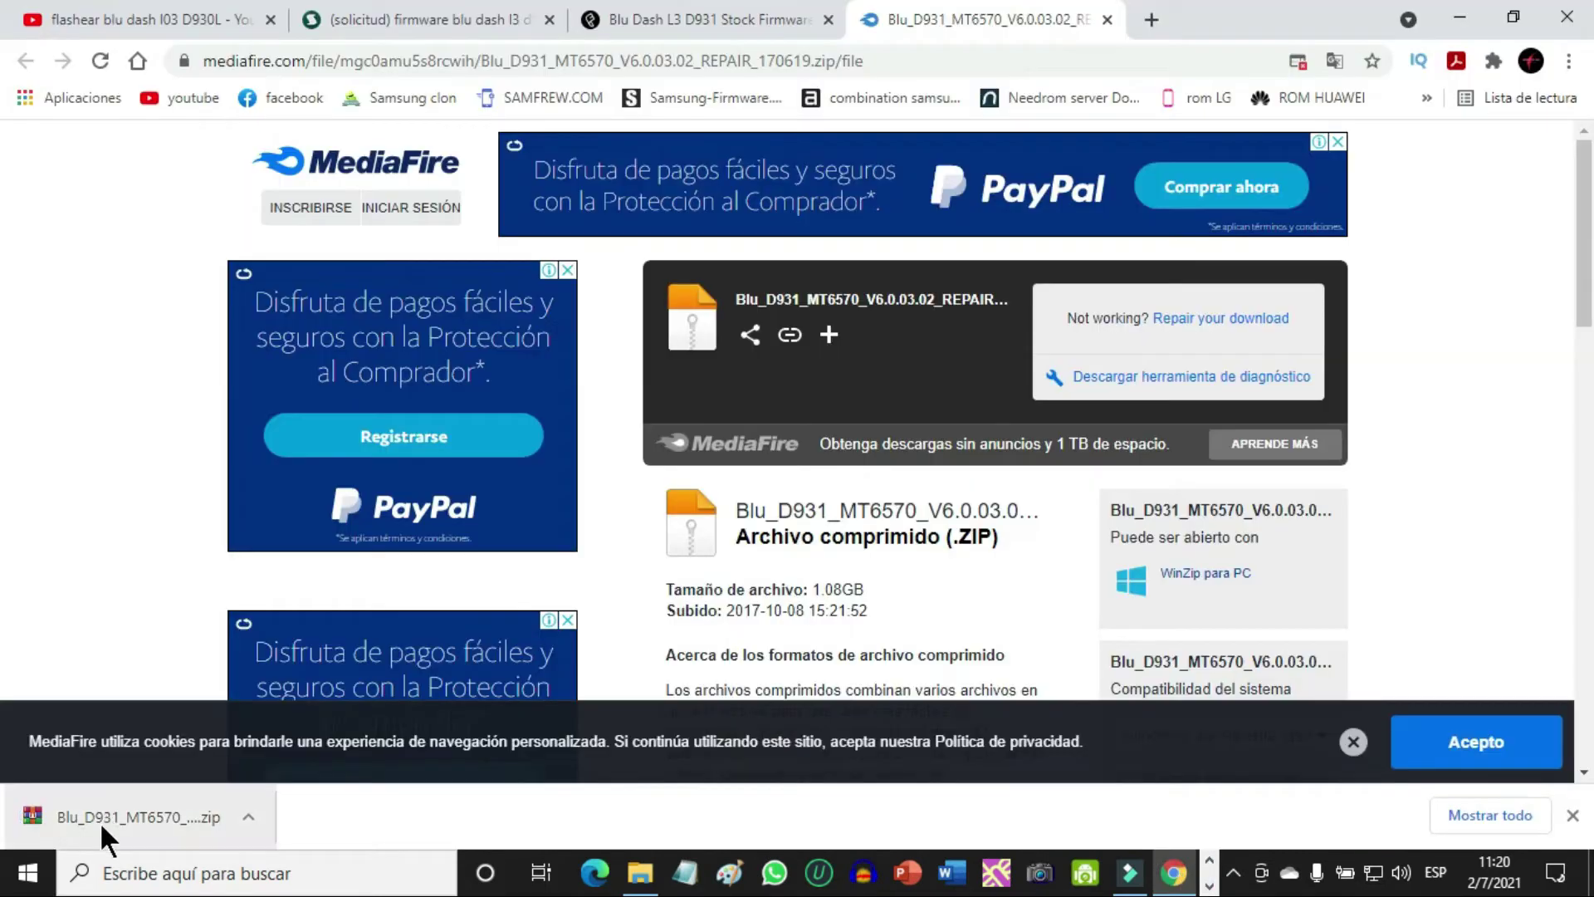
{"action": "left_click", "coordinate": [1461, 18]}
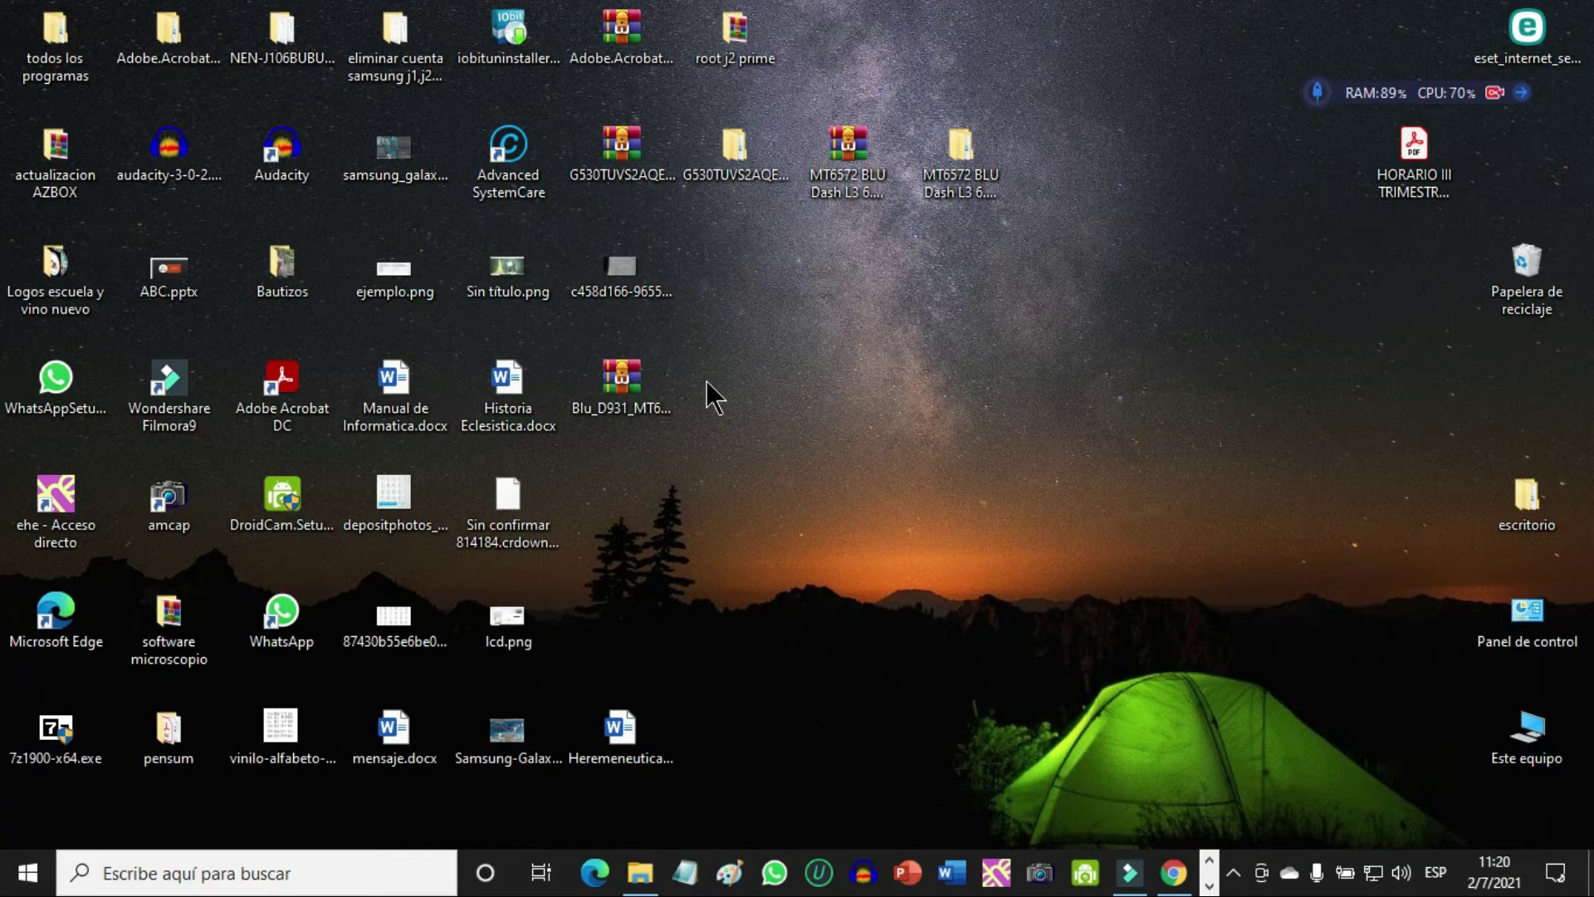
Step: Move Blu_D931_MT6570_V6.0.03.02_REPAIR_170619.zip to a clear area of the desktop, keeping its file name
{"action": "left_click_drag", "start_coordinate": [626, 390], "coordinate": [840, 404]}
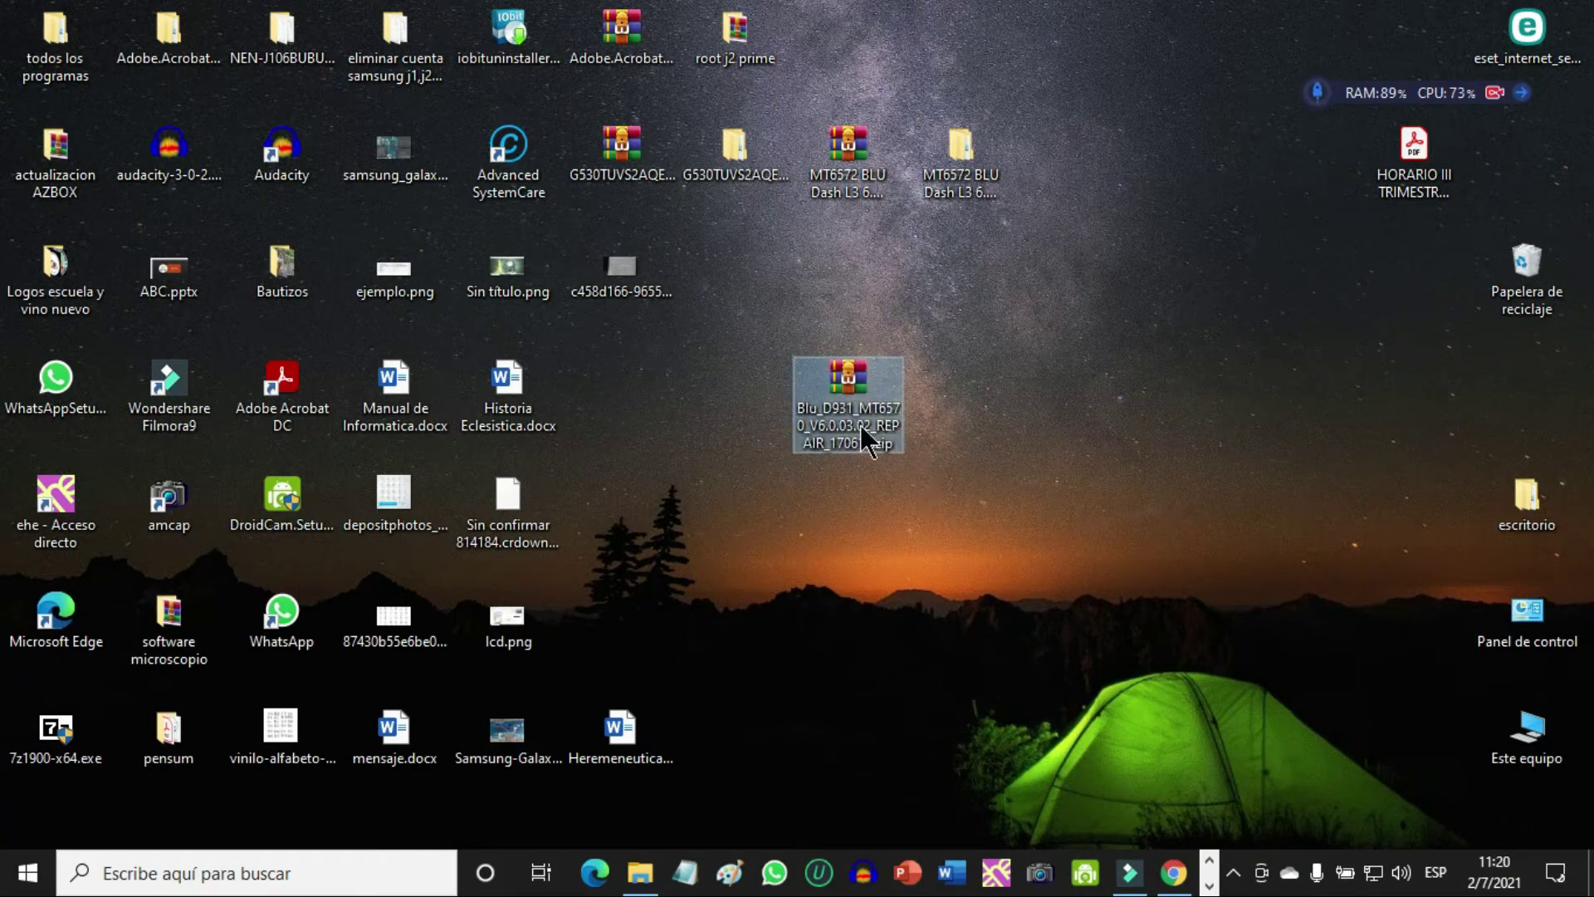
{"action": "left_click", "coordinate": [843, 425]}
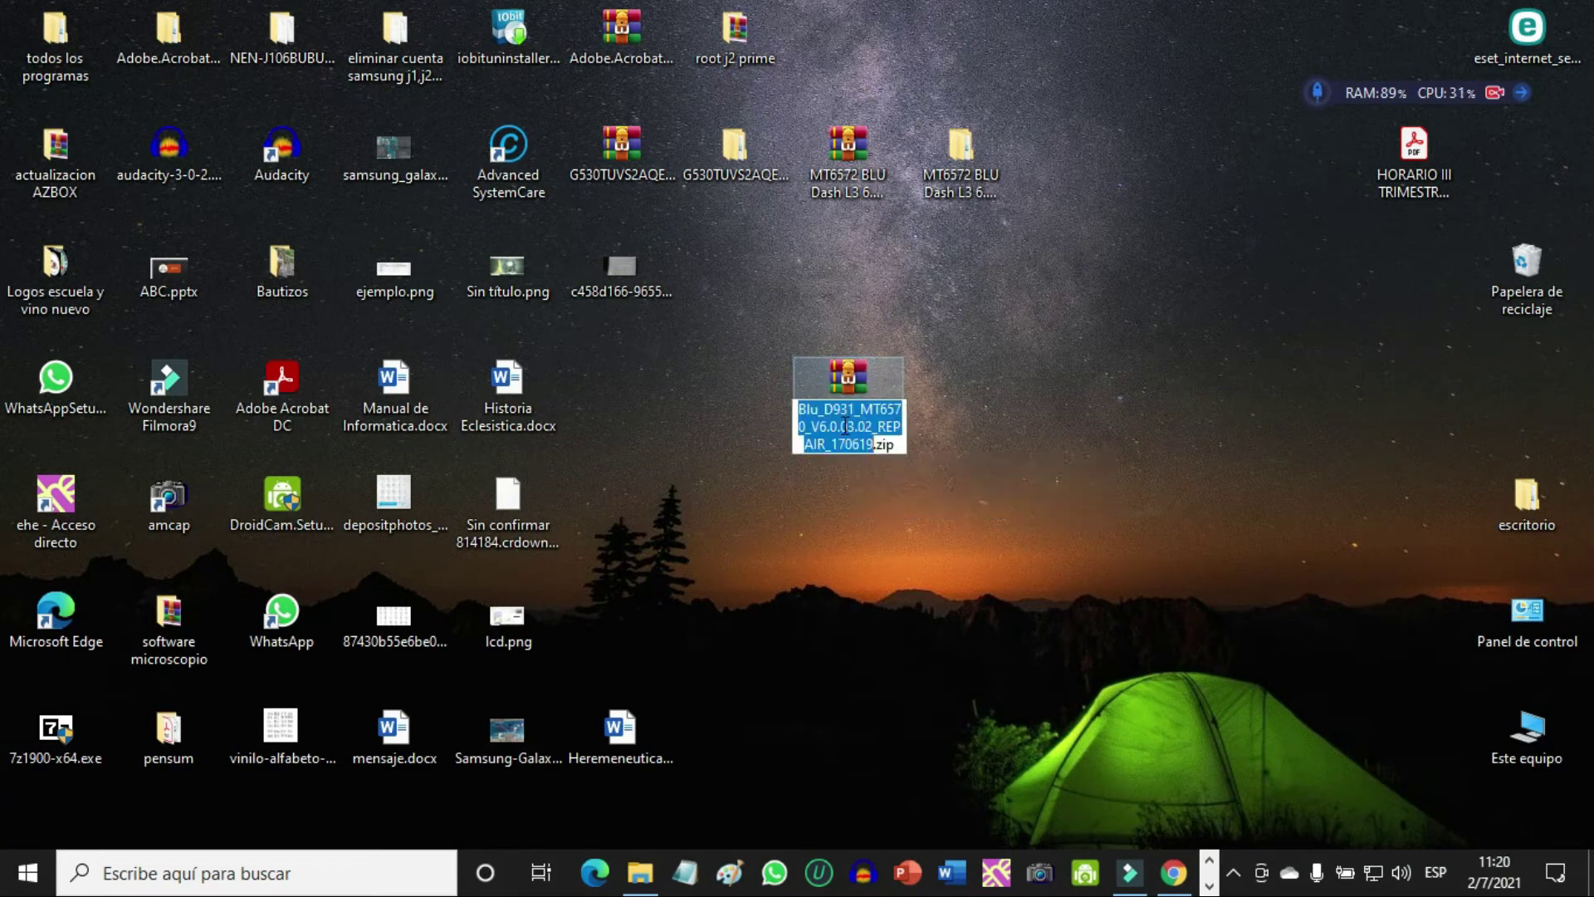
{"action": "key", "text": "Return"}
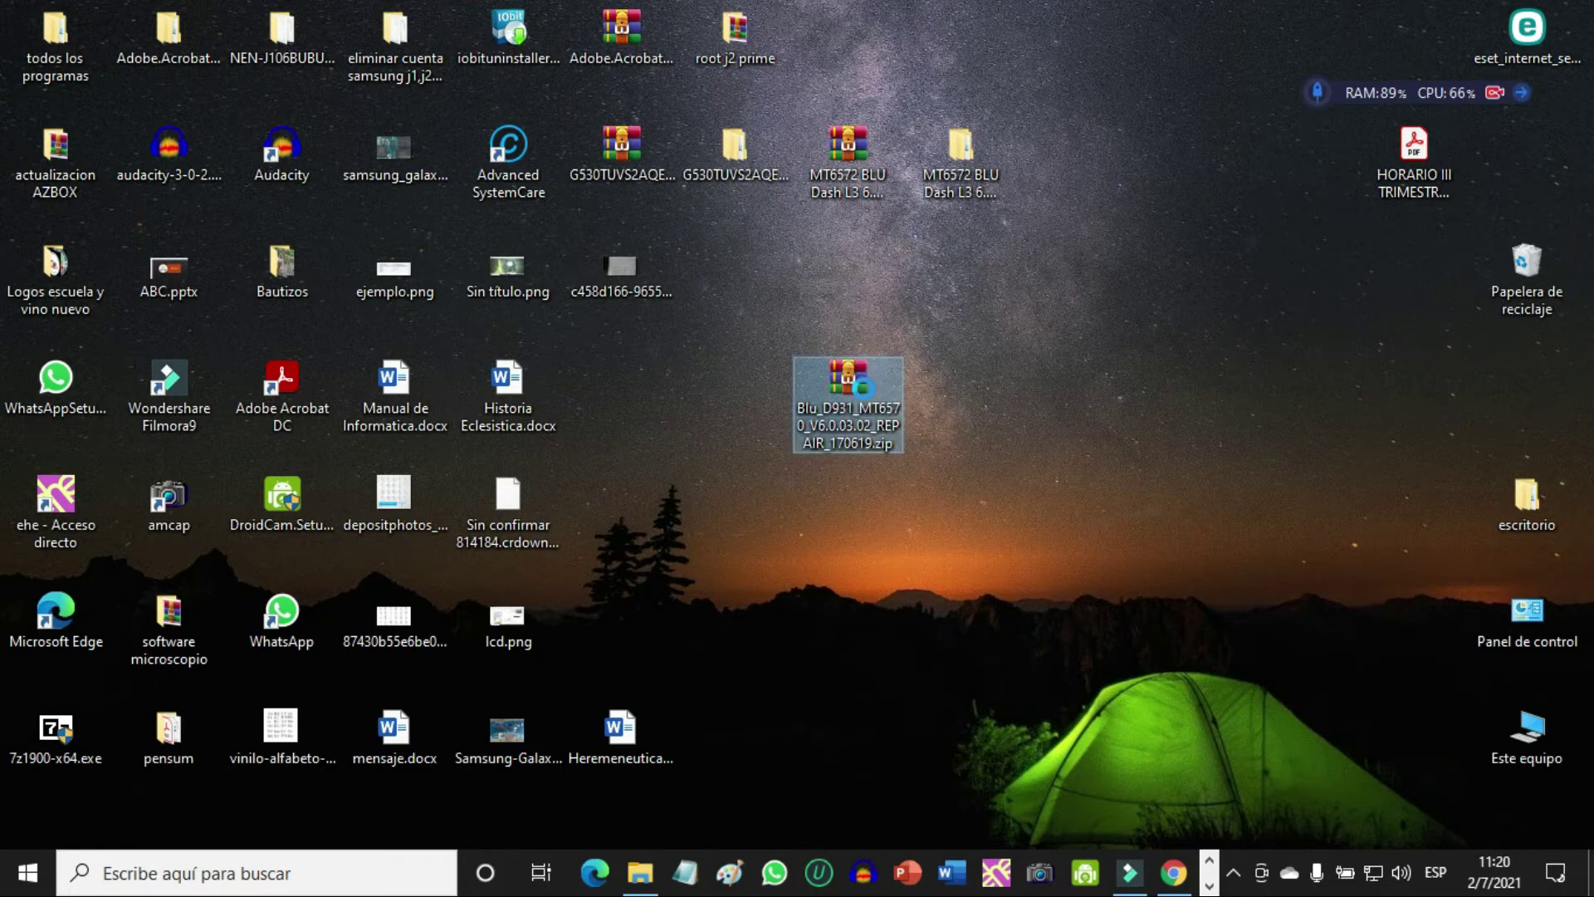
Step: Extract Blu_D931_MT6570_V6.0.03.02_REPAIR_170619.zip into a folder of the same name, and move the MT6572 BLU Dash L3 archive and folder to the desktop's first row
{"action": "right_click", "coordinate": [863, 388]}
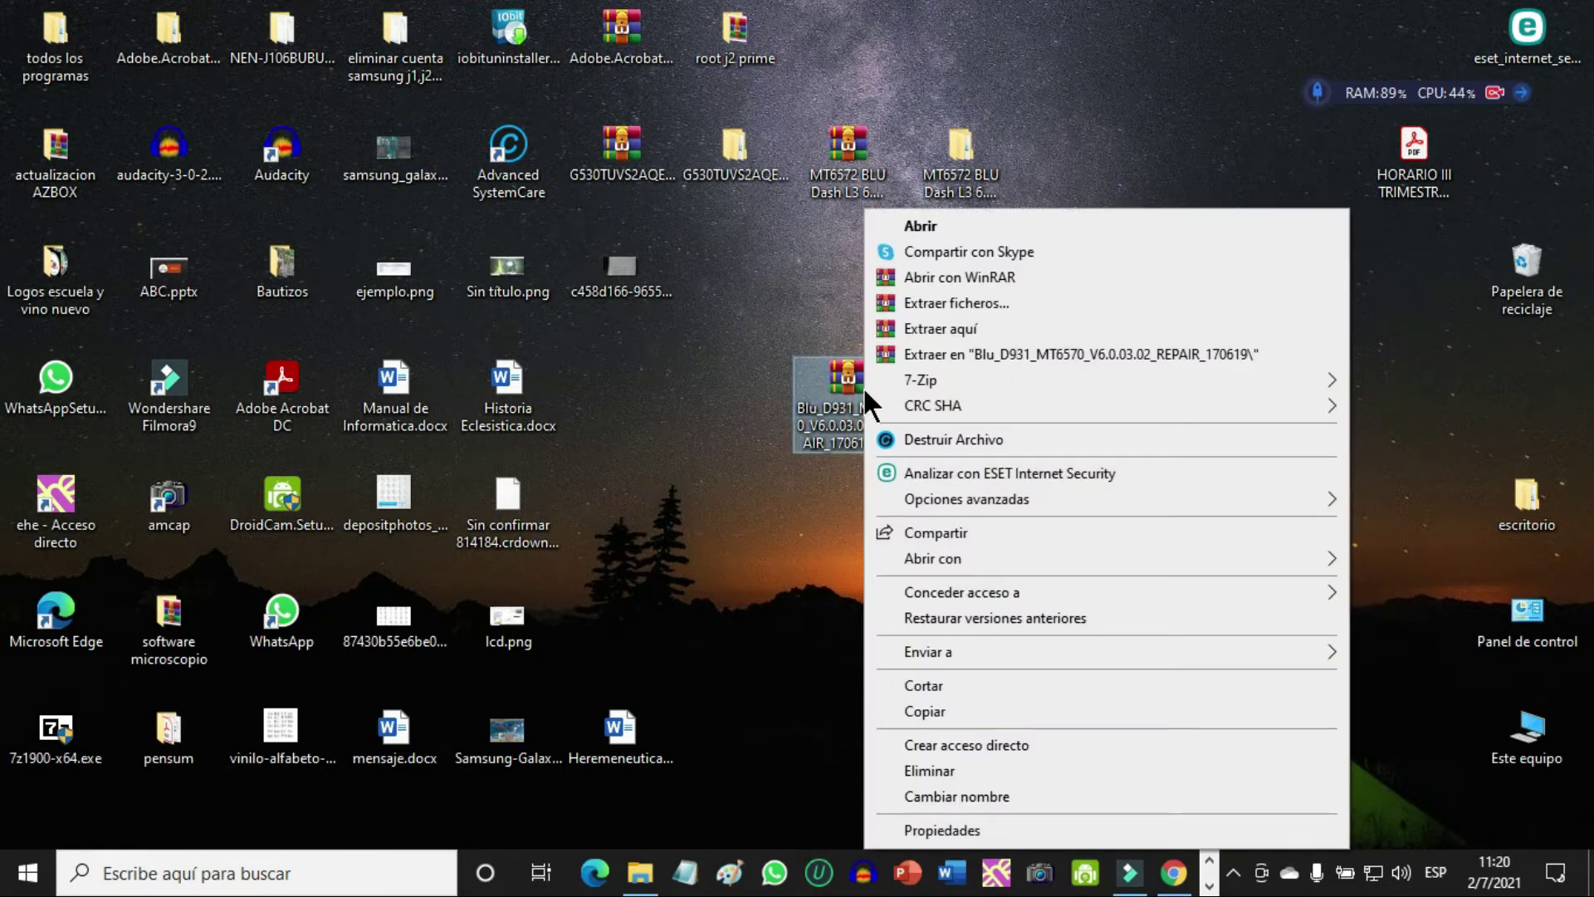
{"action": "left_click", "coordinate": [936, 355]}
{"action": "left_click_drag", "start_coordinate": [848, 158], "coordinate": [829, 46]}
{"action": "left_click_drag", "start_coordinate": [970, 160], "coordinate": [957, 38]}
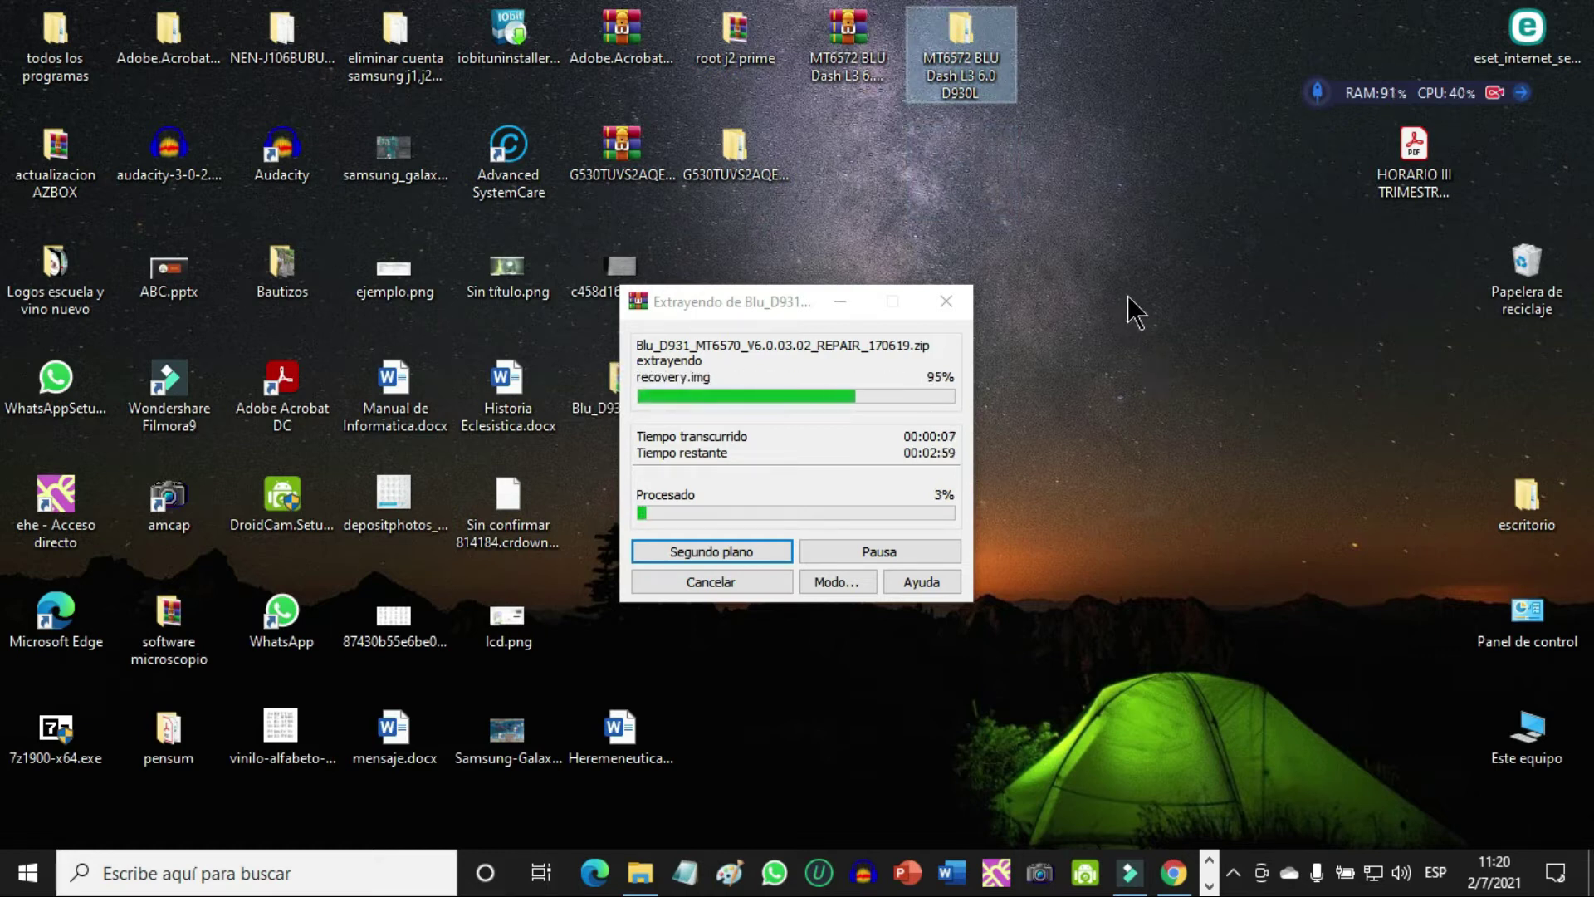
Step: Open the inner sp_flash_tool_exe_windows_v5.2032.00.000 folder, under escritorio > todos los PROGRAMAS > para MTK > SP-FLASHTOOL
{"action": "double_click", "coordinate": [1525, 533]}
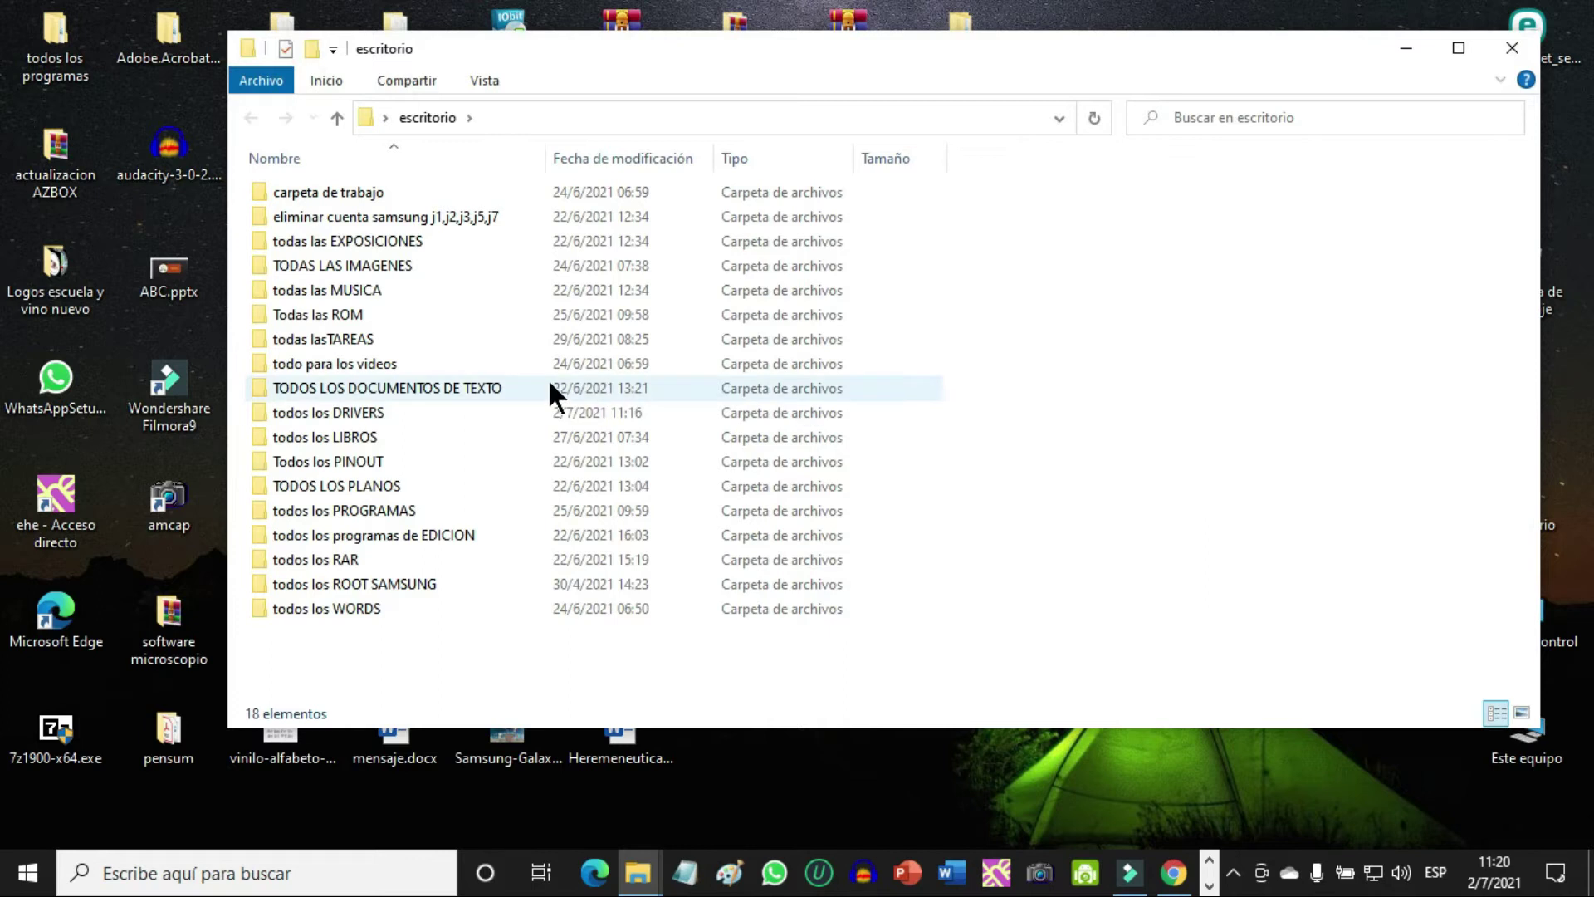
{"action": "double_click", "coordinate": [391, 508]}
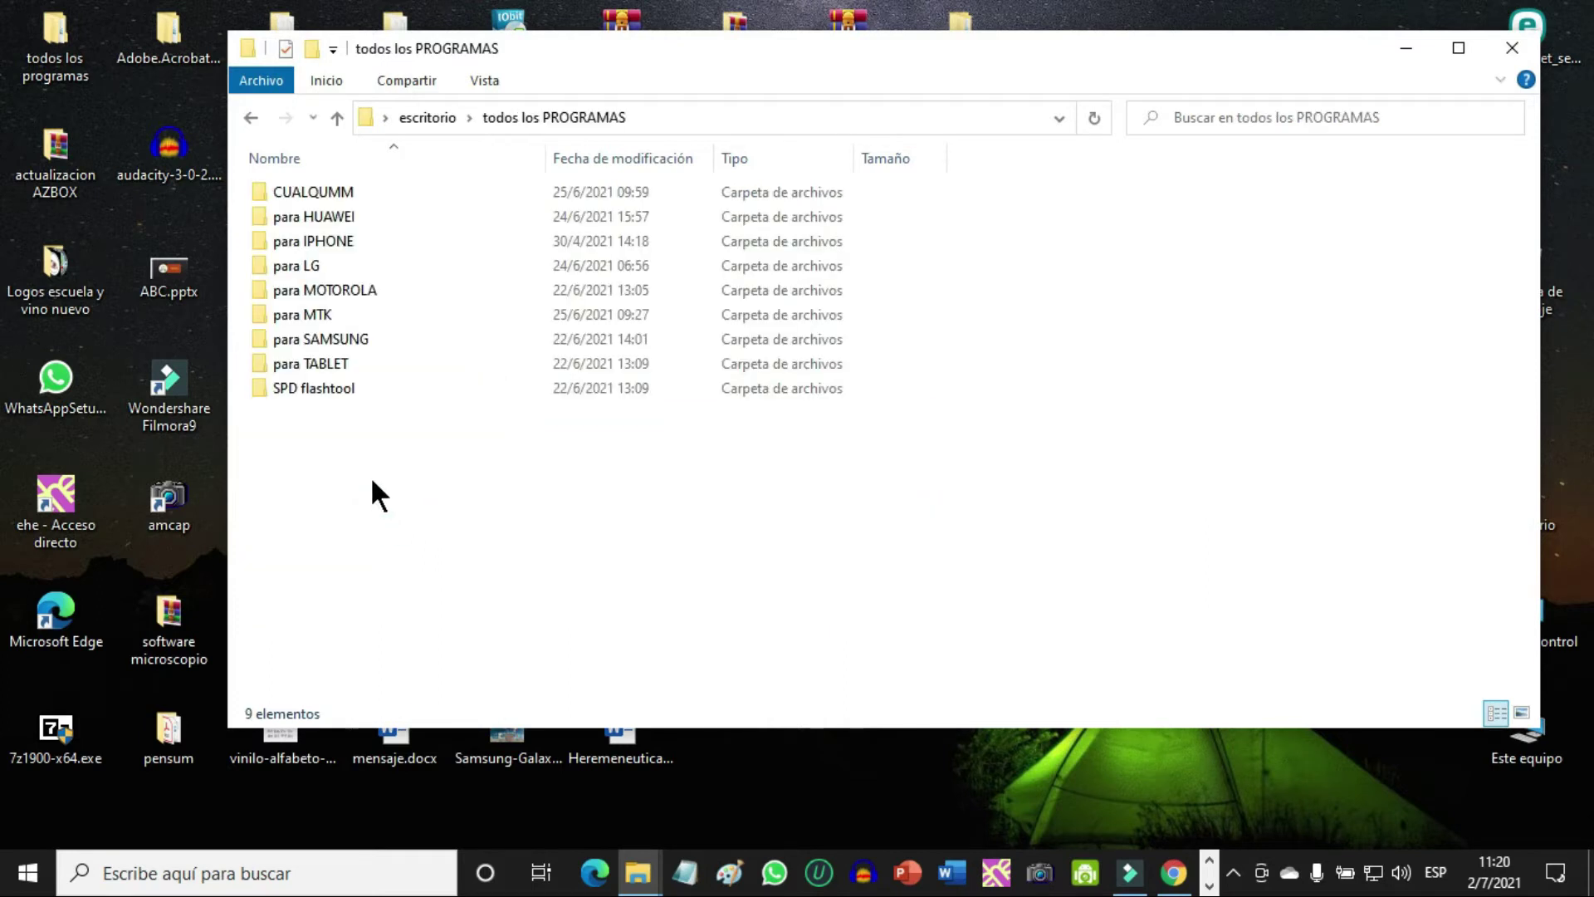
{"action": "double_click", "coordinate": [335, 316]}
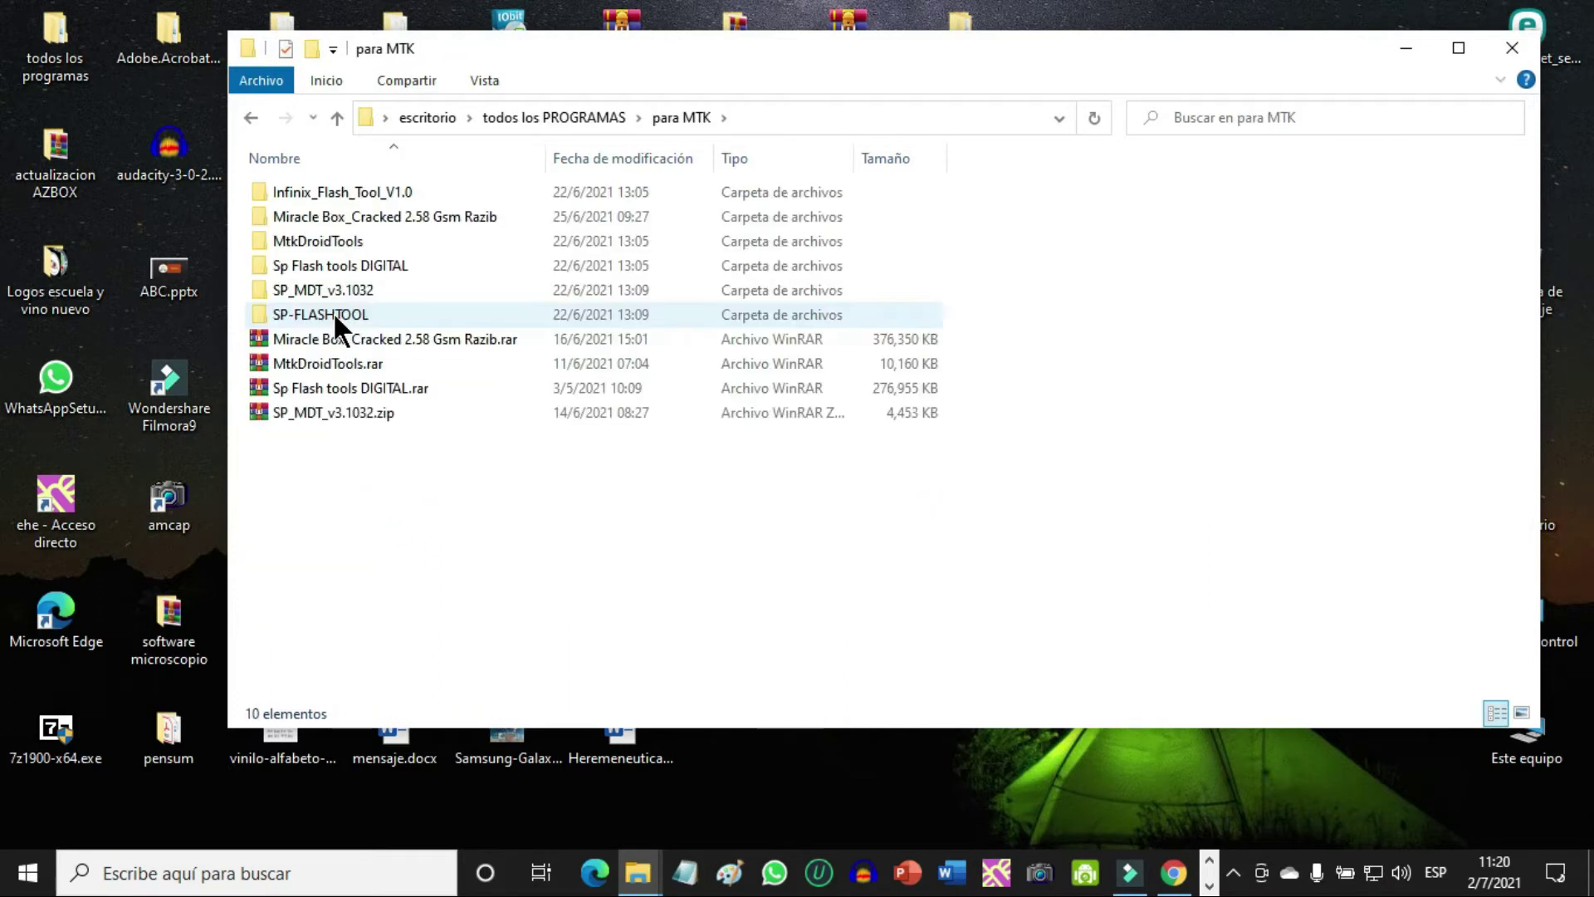
{"action": "double_click", "coordinate": [335, 316]}
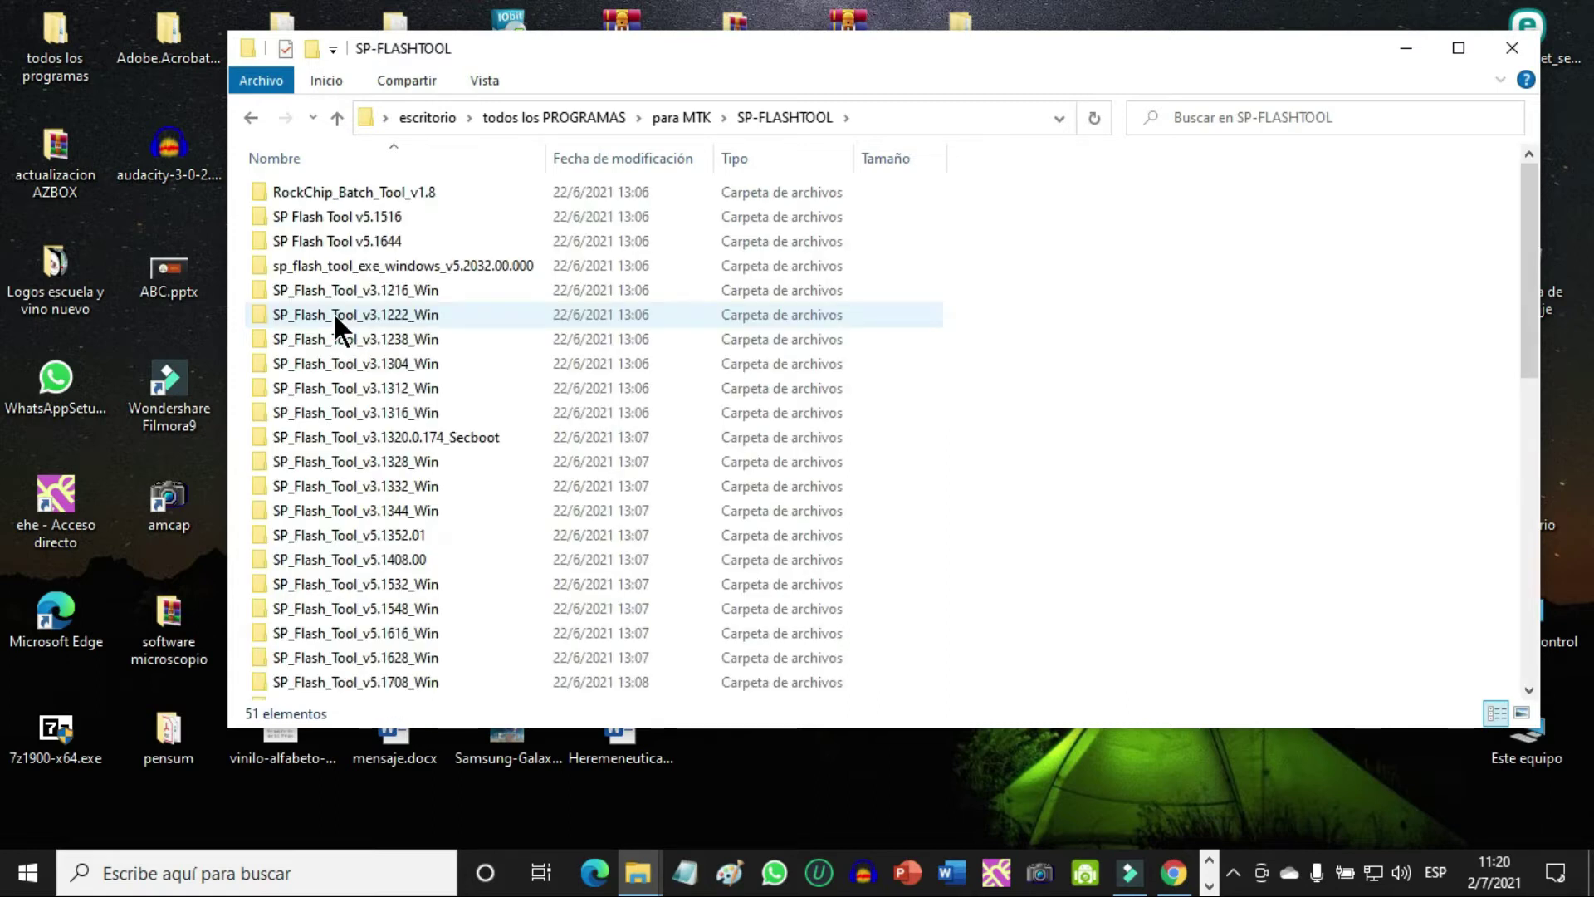
{"action": "double_click", "coordinate": [425, 268]}
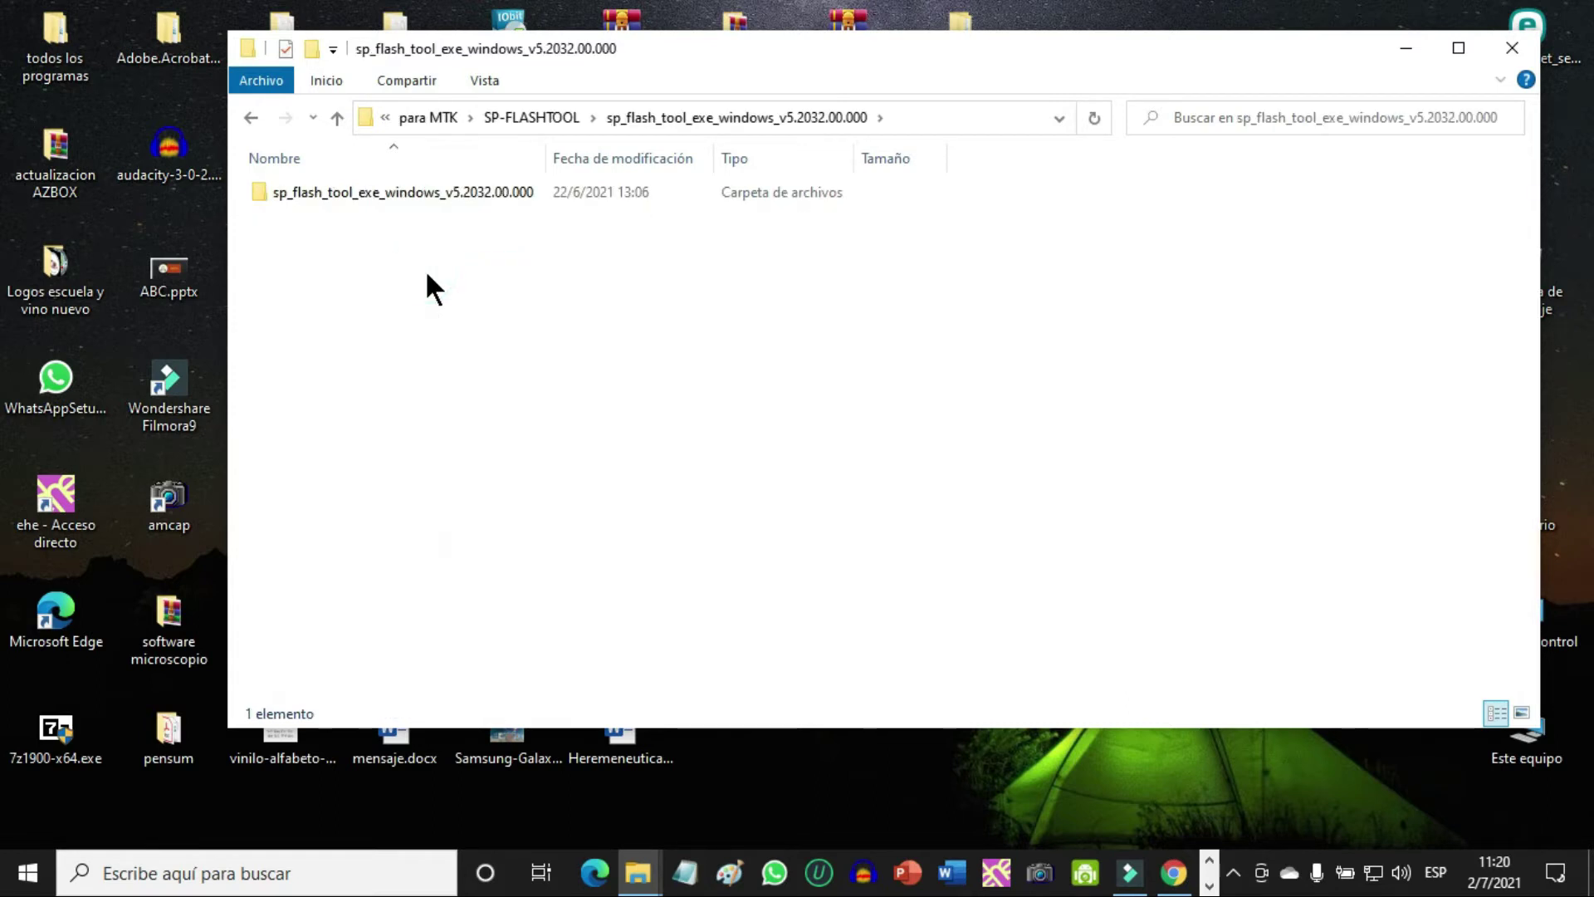
{"action": "double_click", "coordinate": [463, 199]}
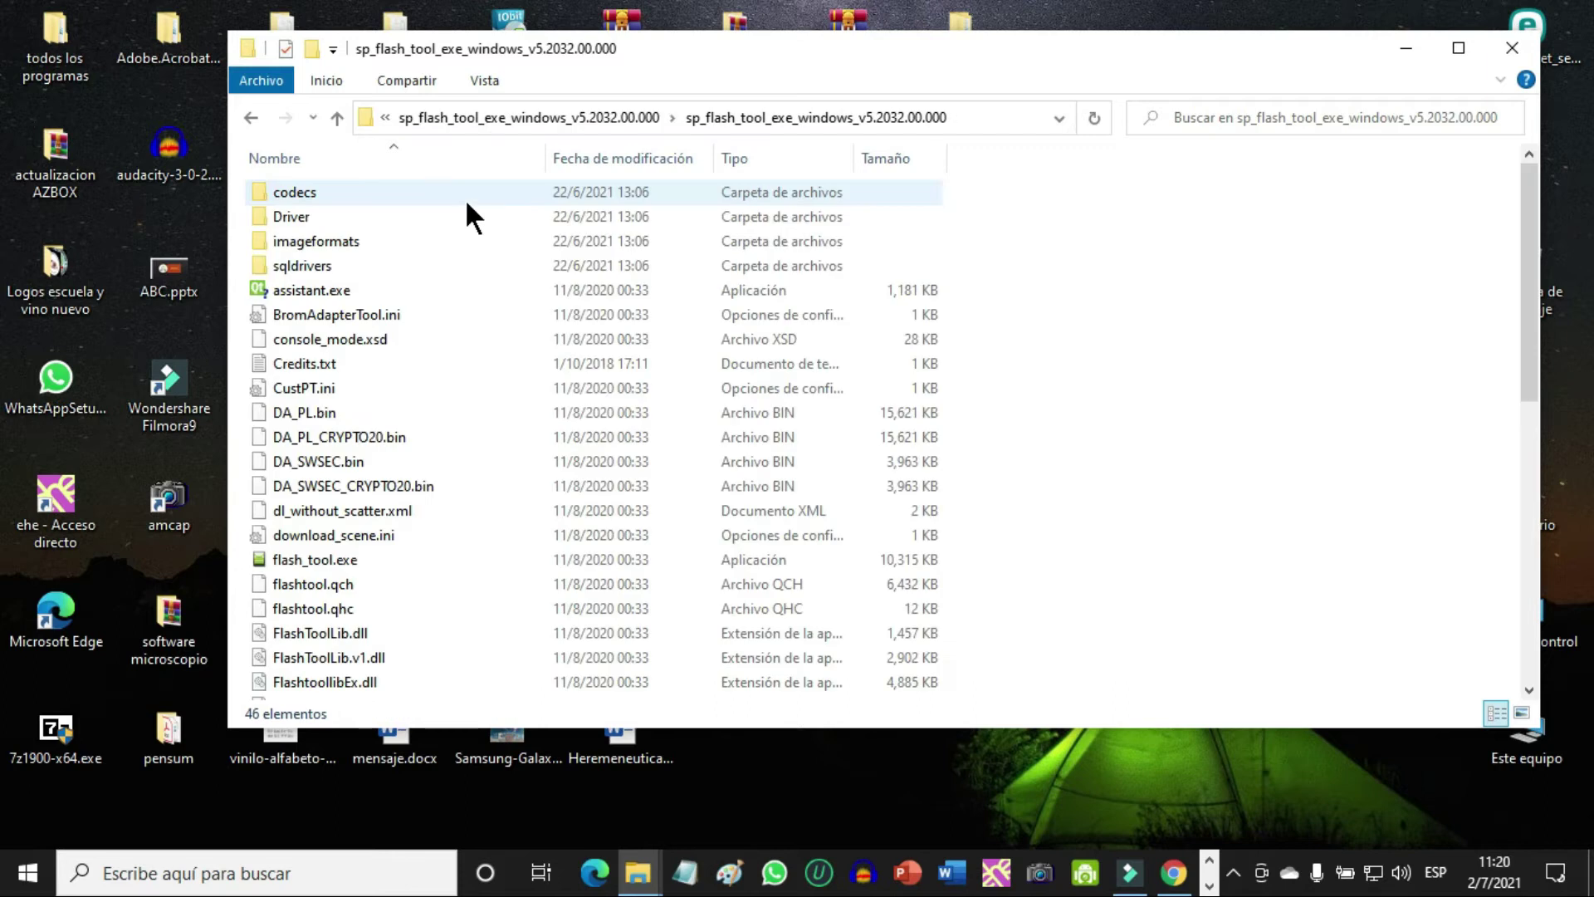
Step: Run flash_tool.exe as administrator and minimize the folder window
{"action": "double_click", "coordinate": [305, 555]}
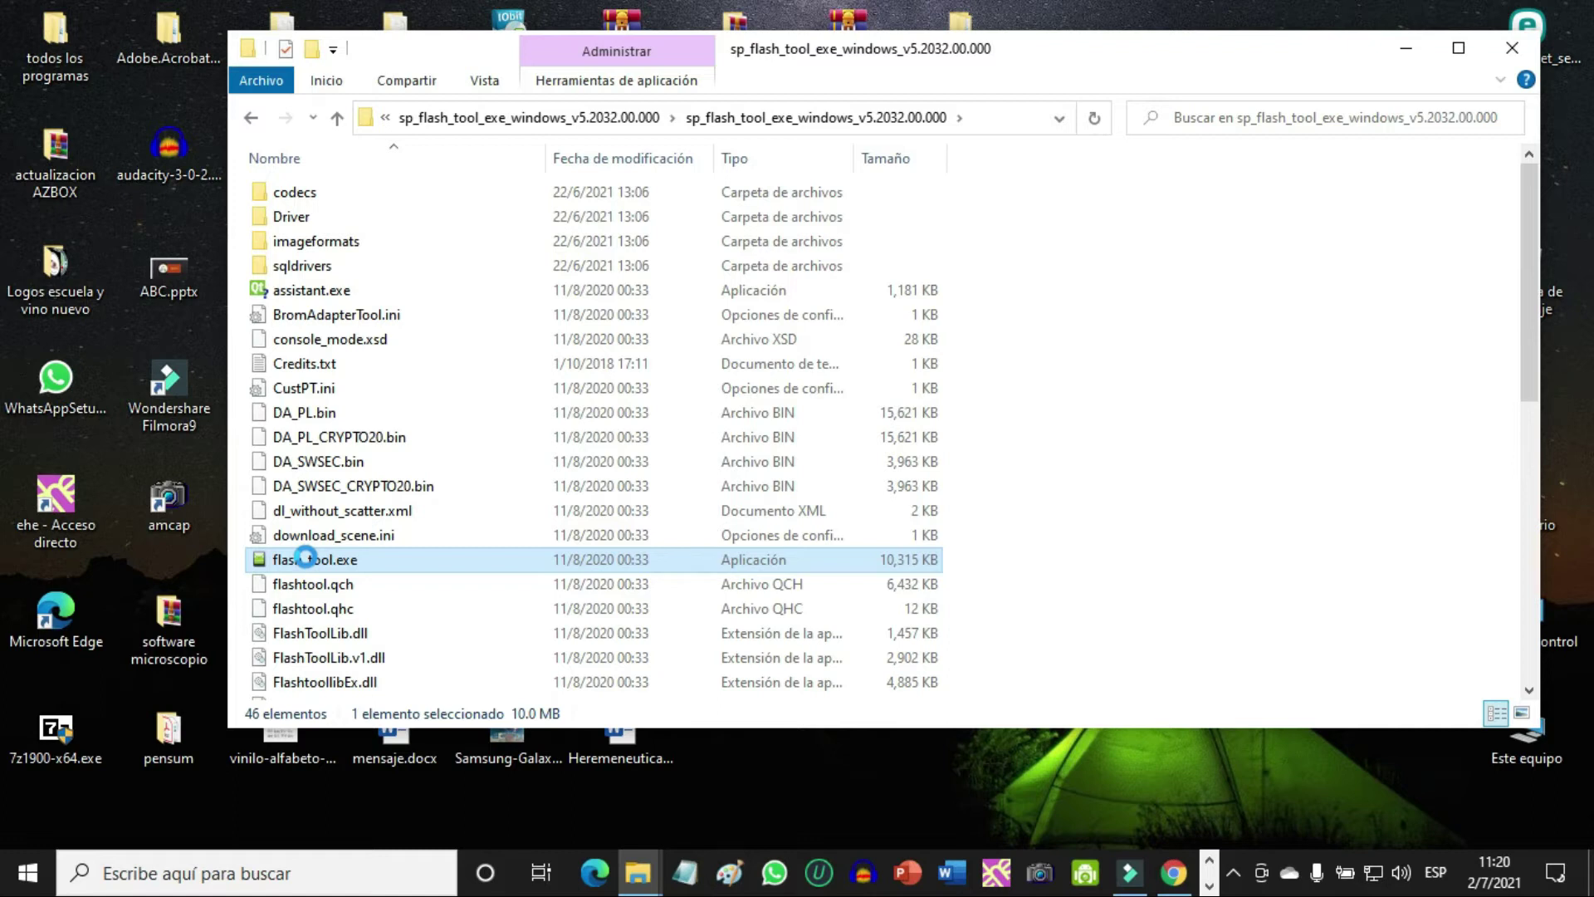
{"action": "right_click", "coordinate": [585, 556]}
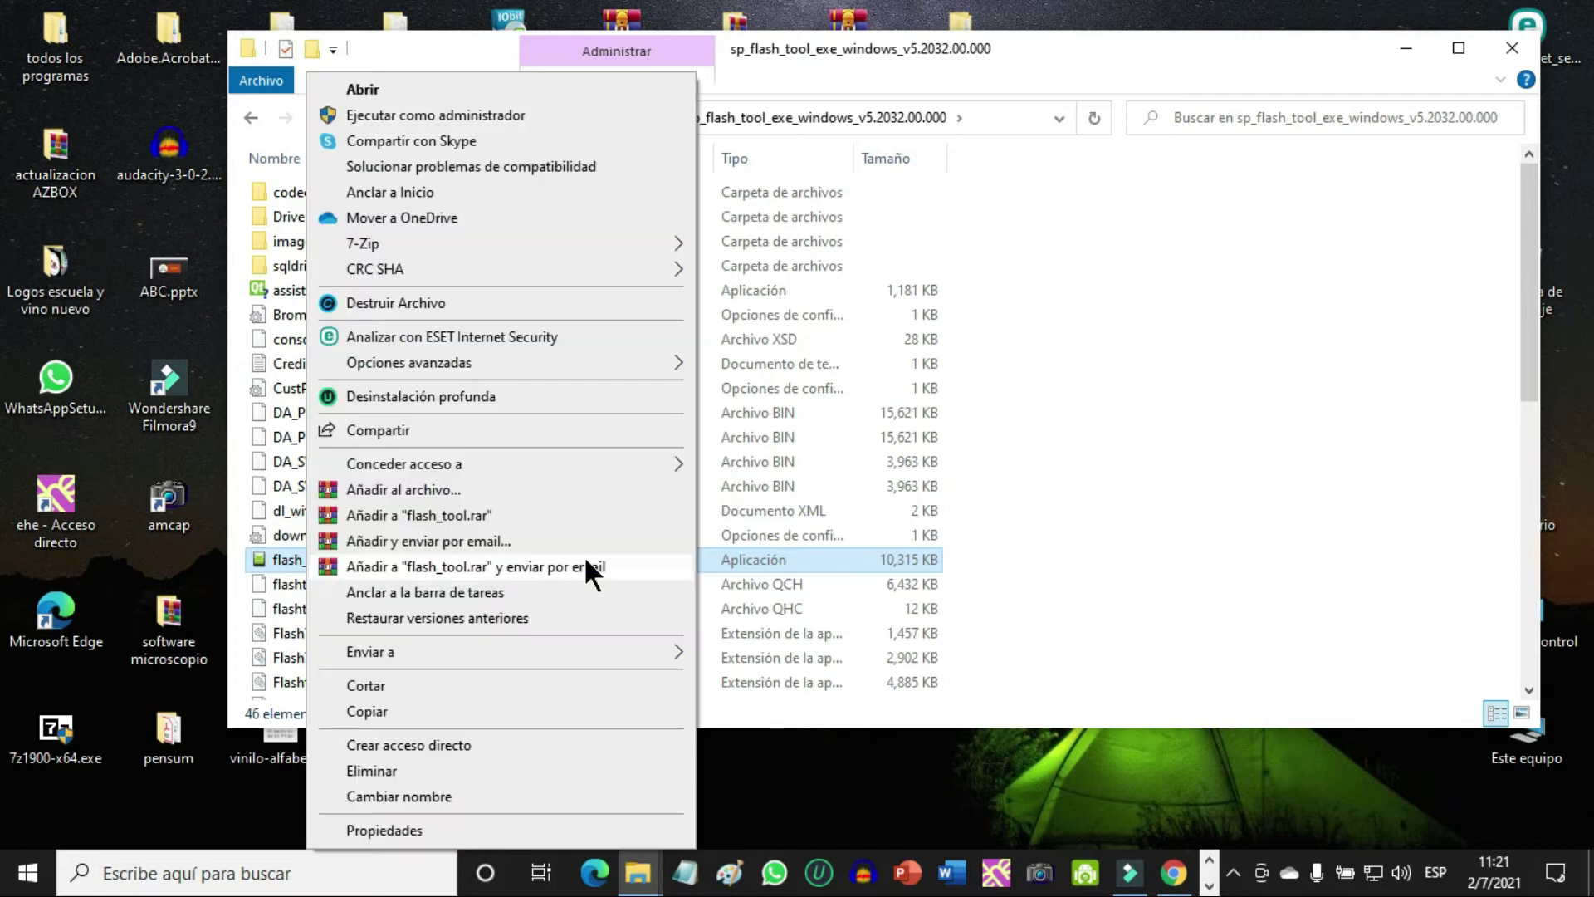
{"action": "left_click", "coordinate": [465, 116]}
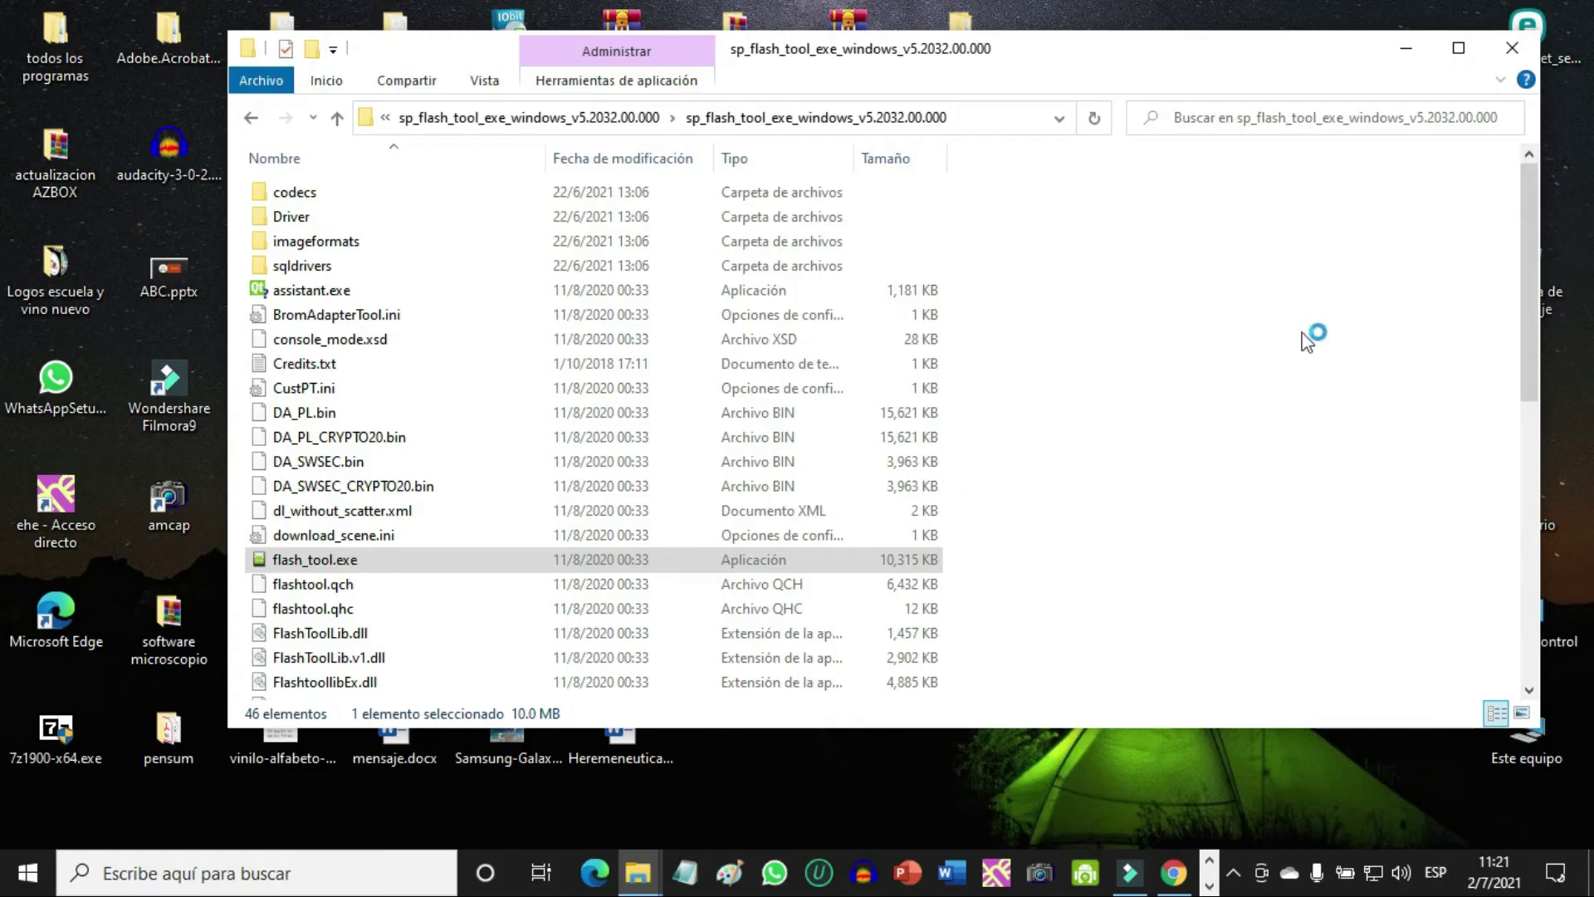
{"action": "left_click", "coordinate": [1405, 52]}
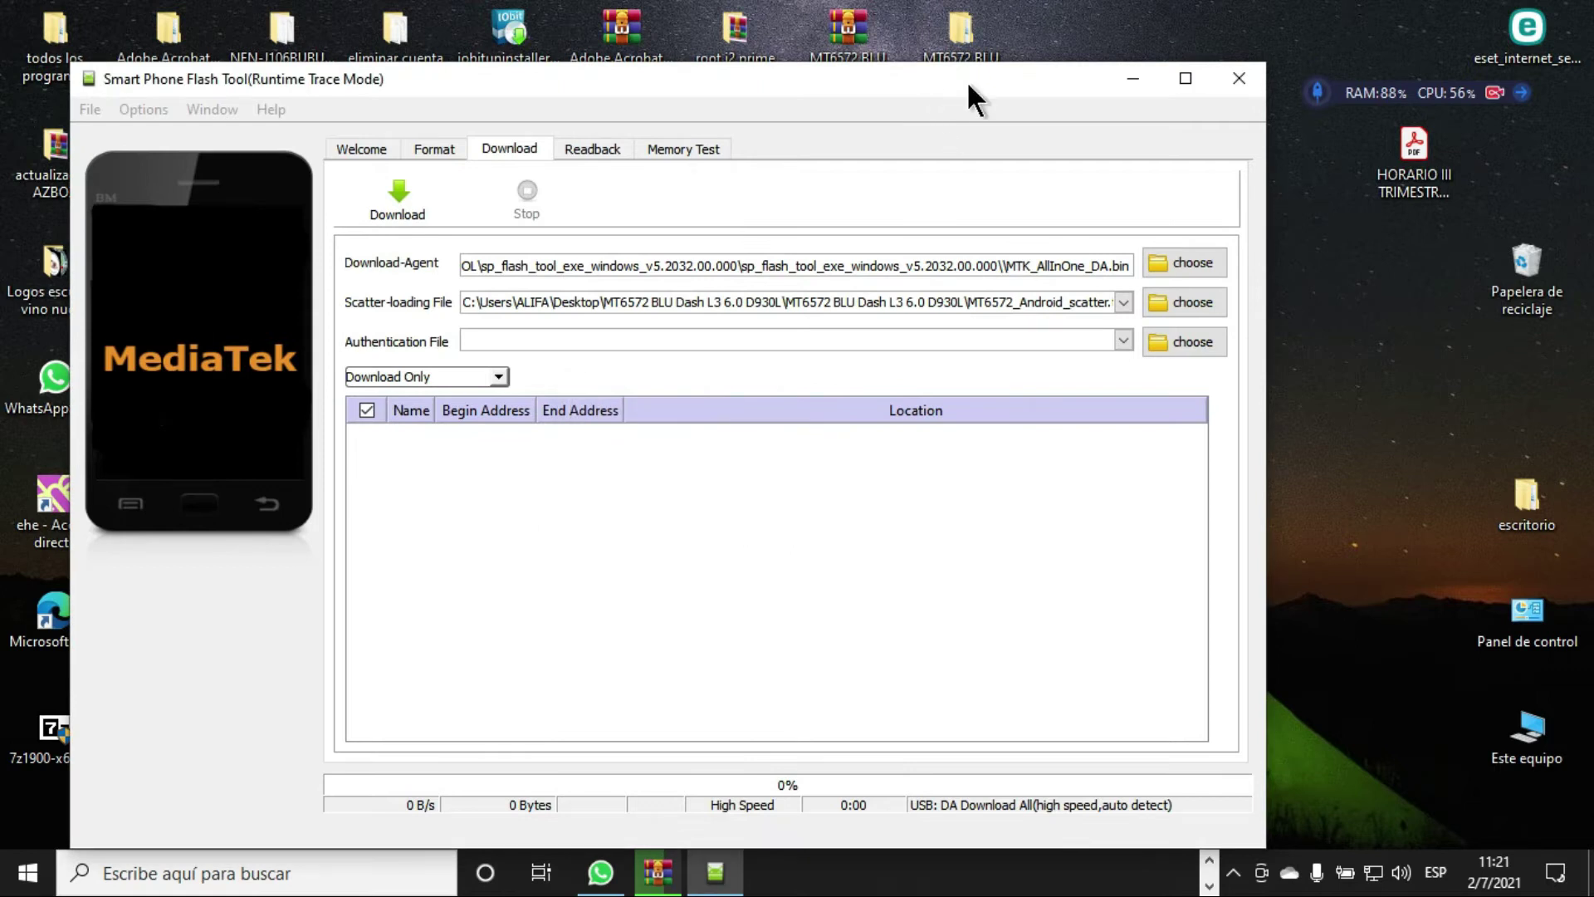
{"action": "left_click_drag", "start_coordinate": [967, 81], "coordinate": [1005, 78]}
{"action": "left_click", "coordinate": [1237, 297]}
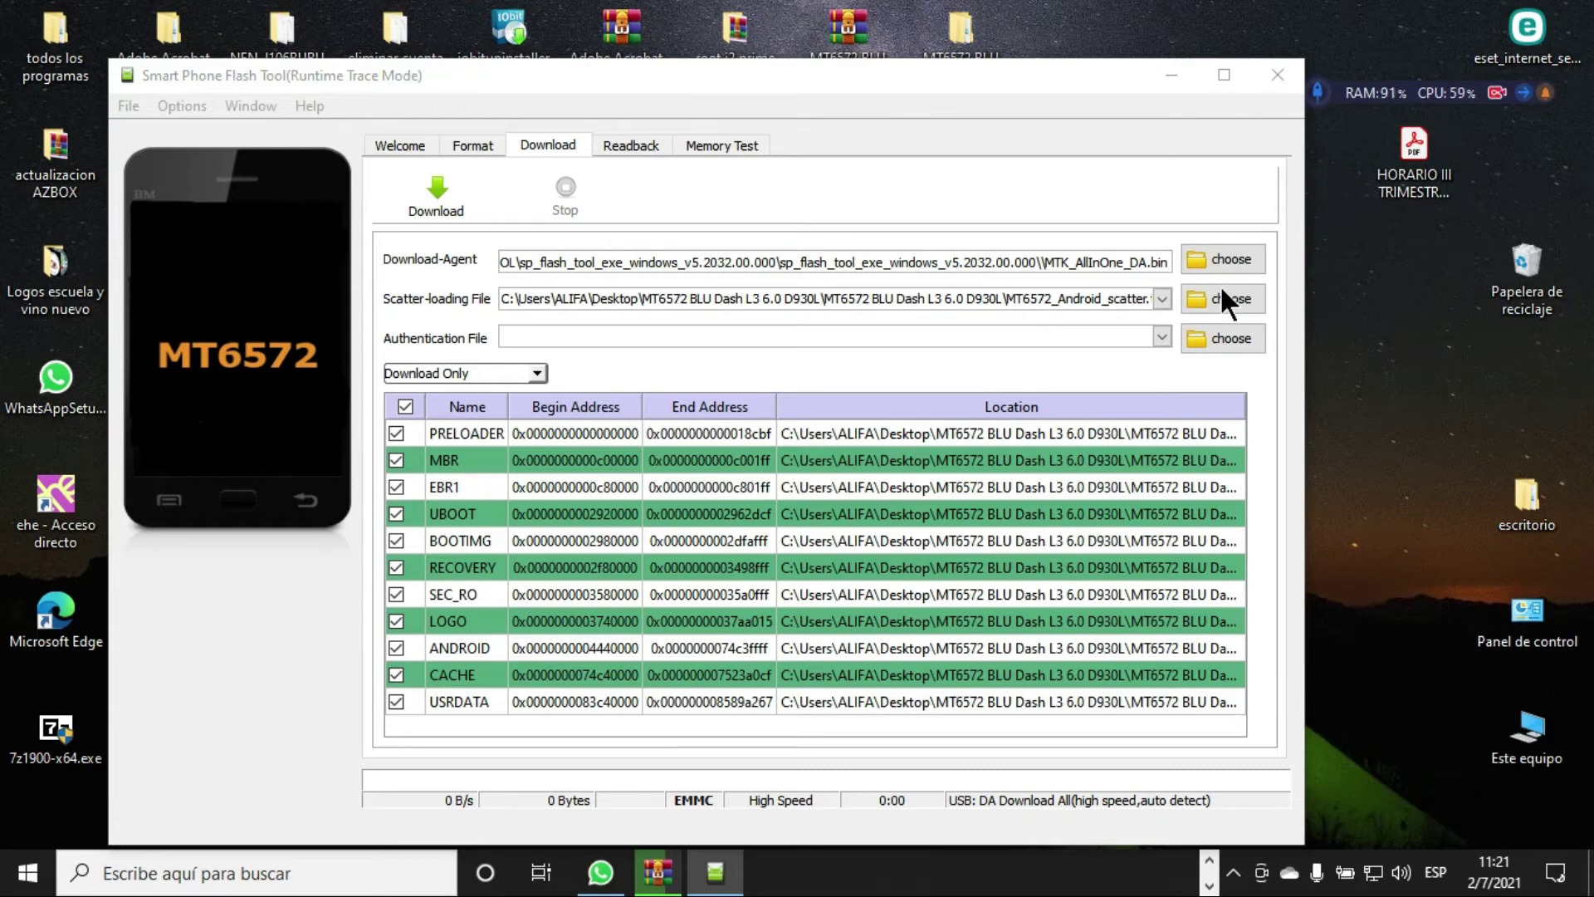
{"action": "left_click", "coordinate": [1203, 301]}
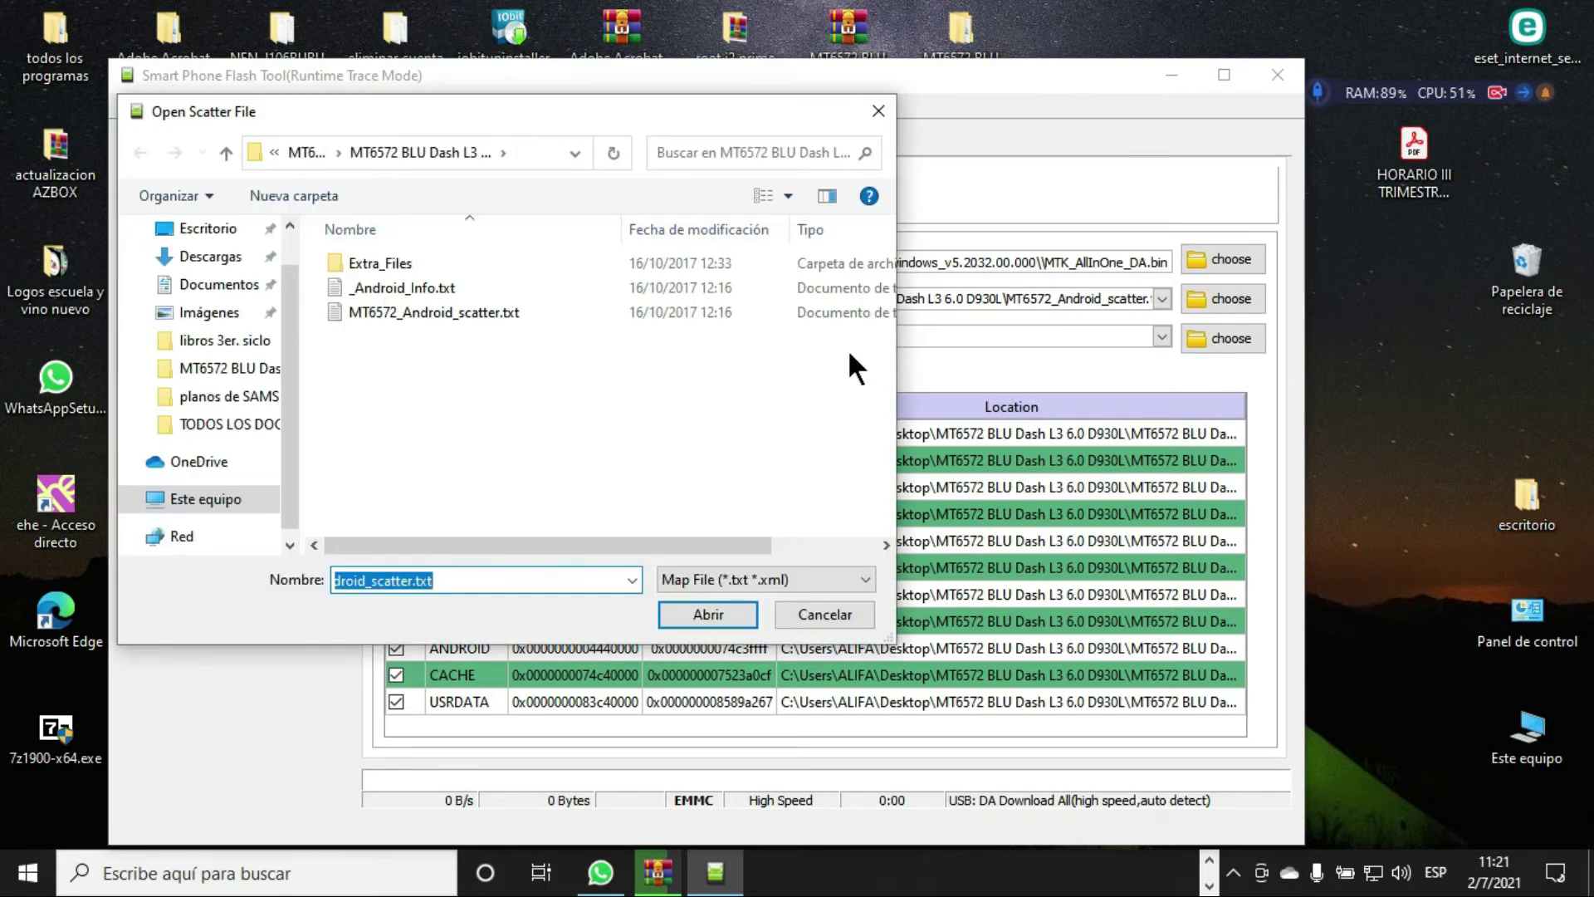
{"action": "left_click", "coordinate": [879, 110]}
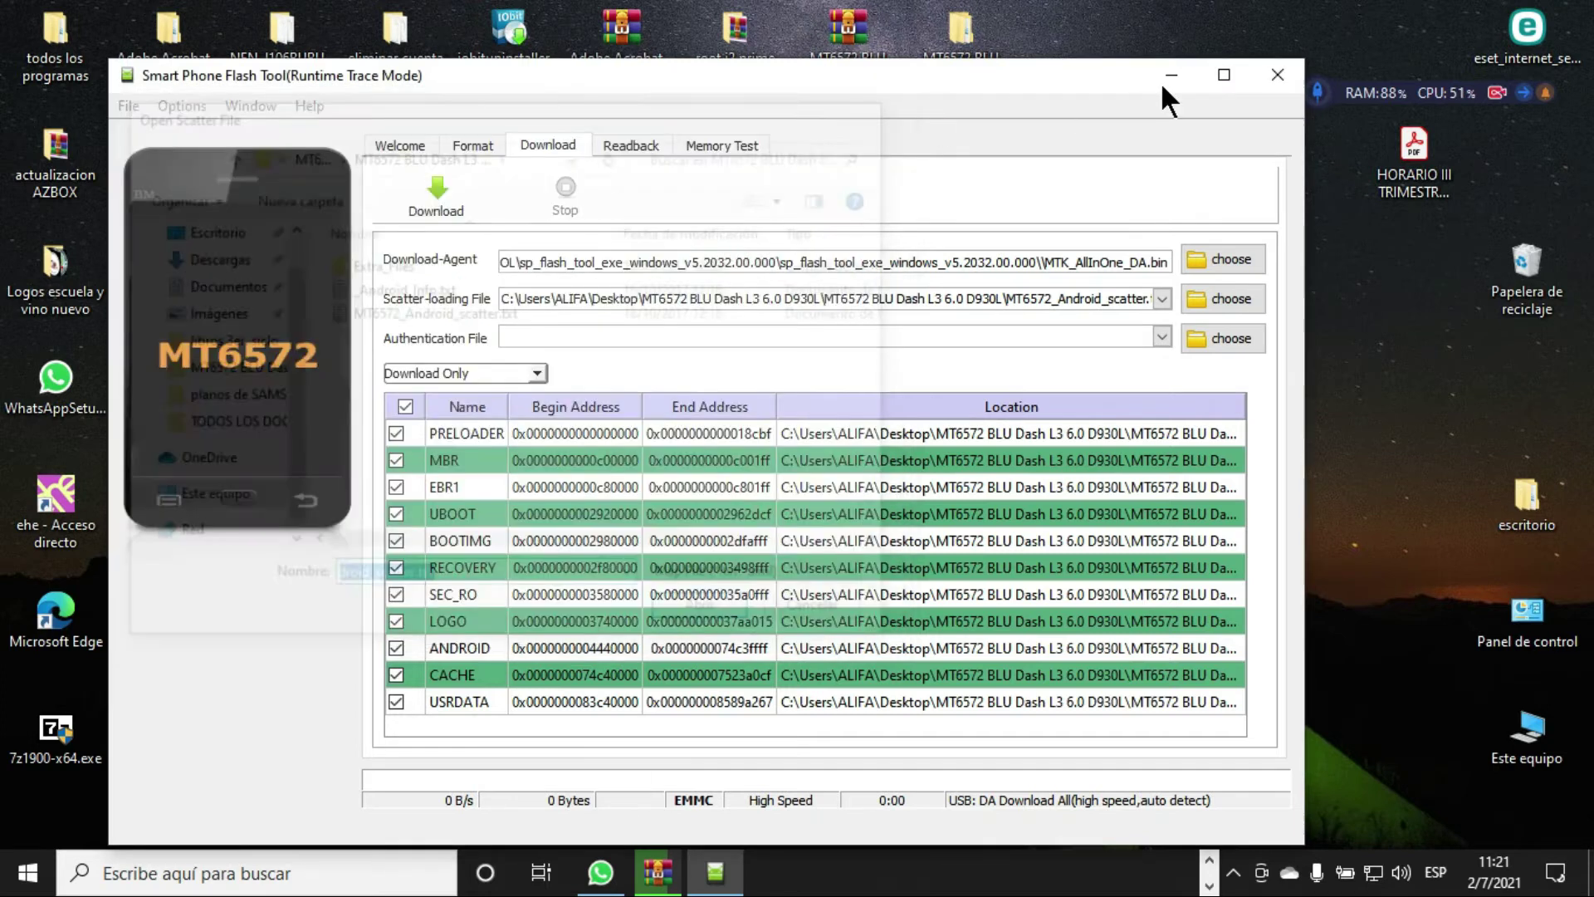
{"action": "left_click", "coordinate": [1172, 75]}
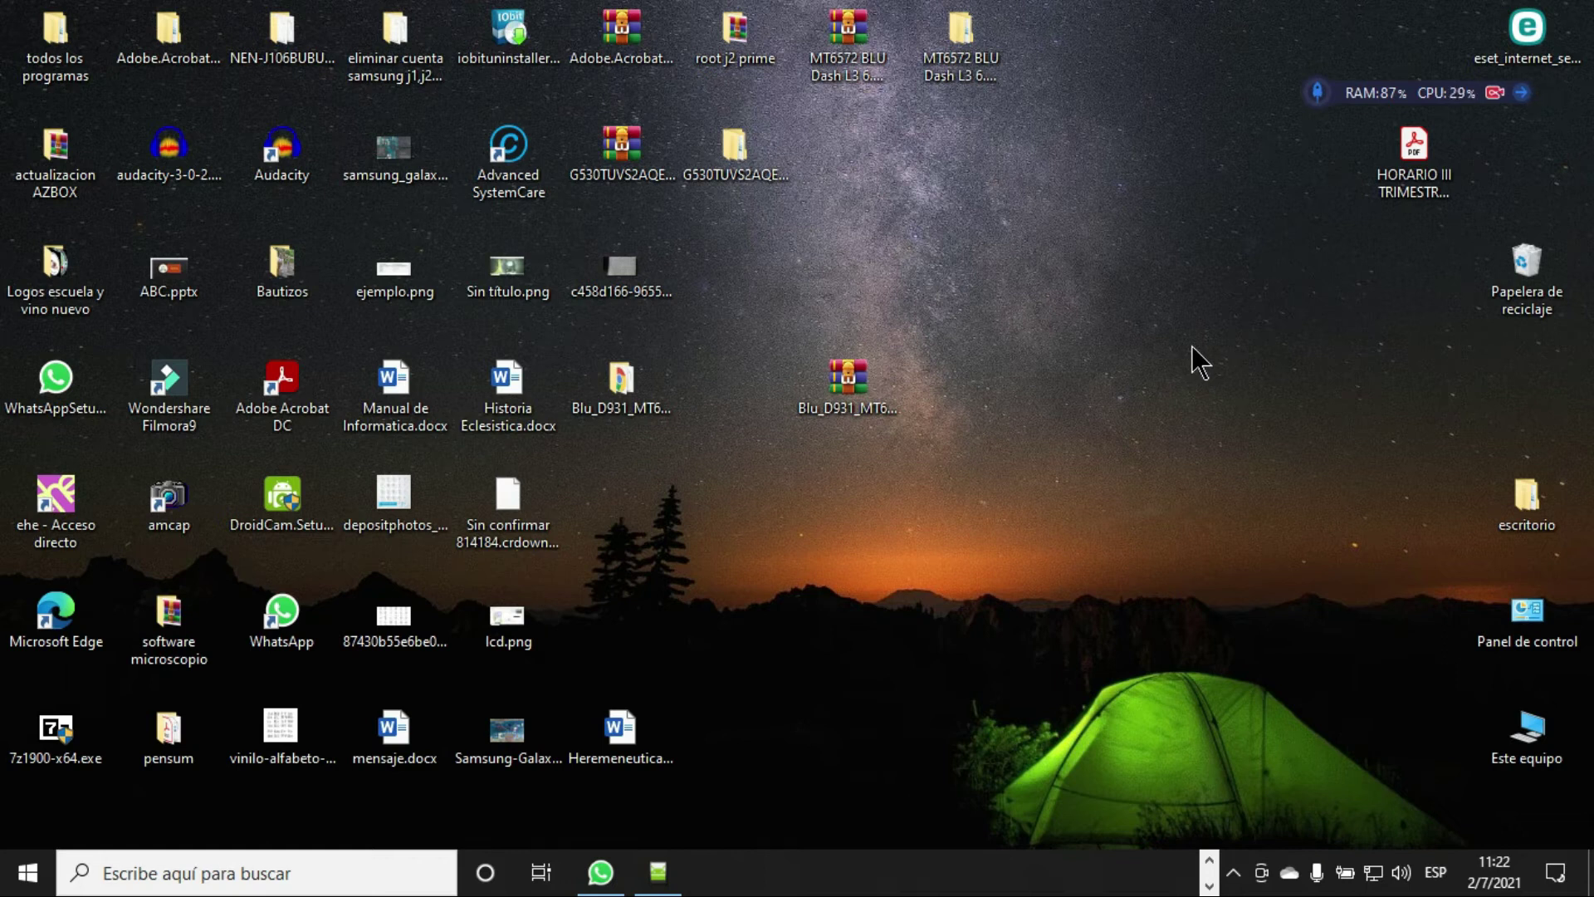
{"action": "left_click", "coordinate": [1234, 871]}
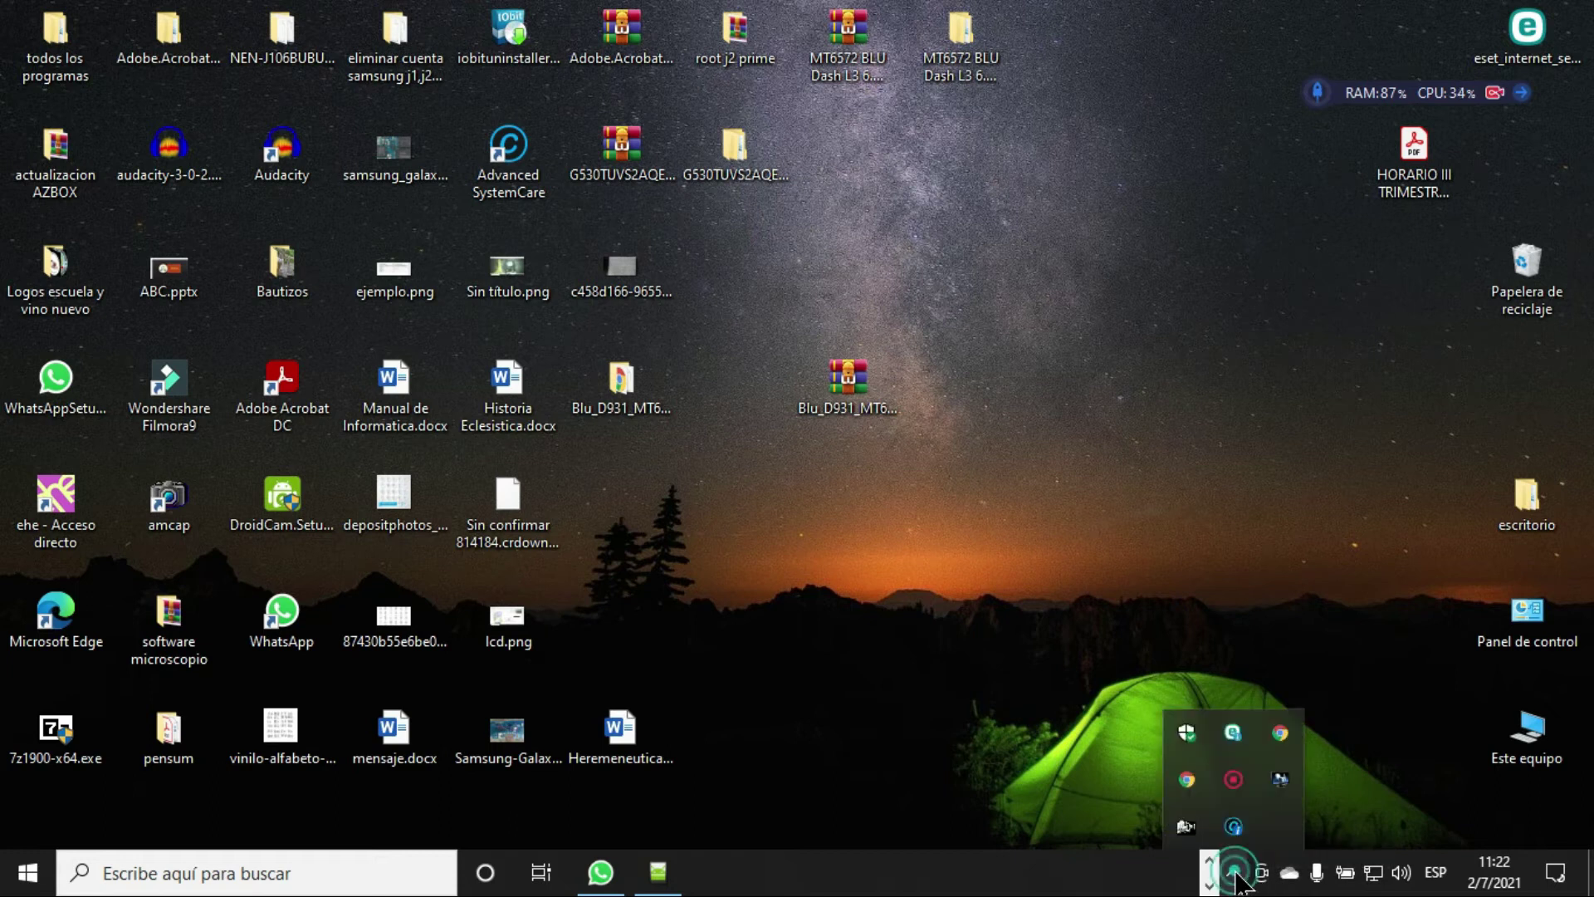
{"action": "right_click", "coordinate": [1234, 778]}
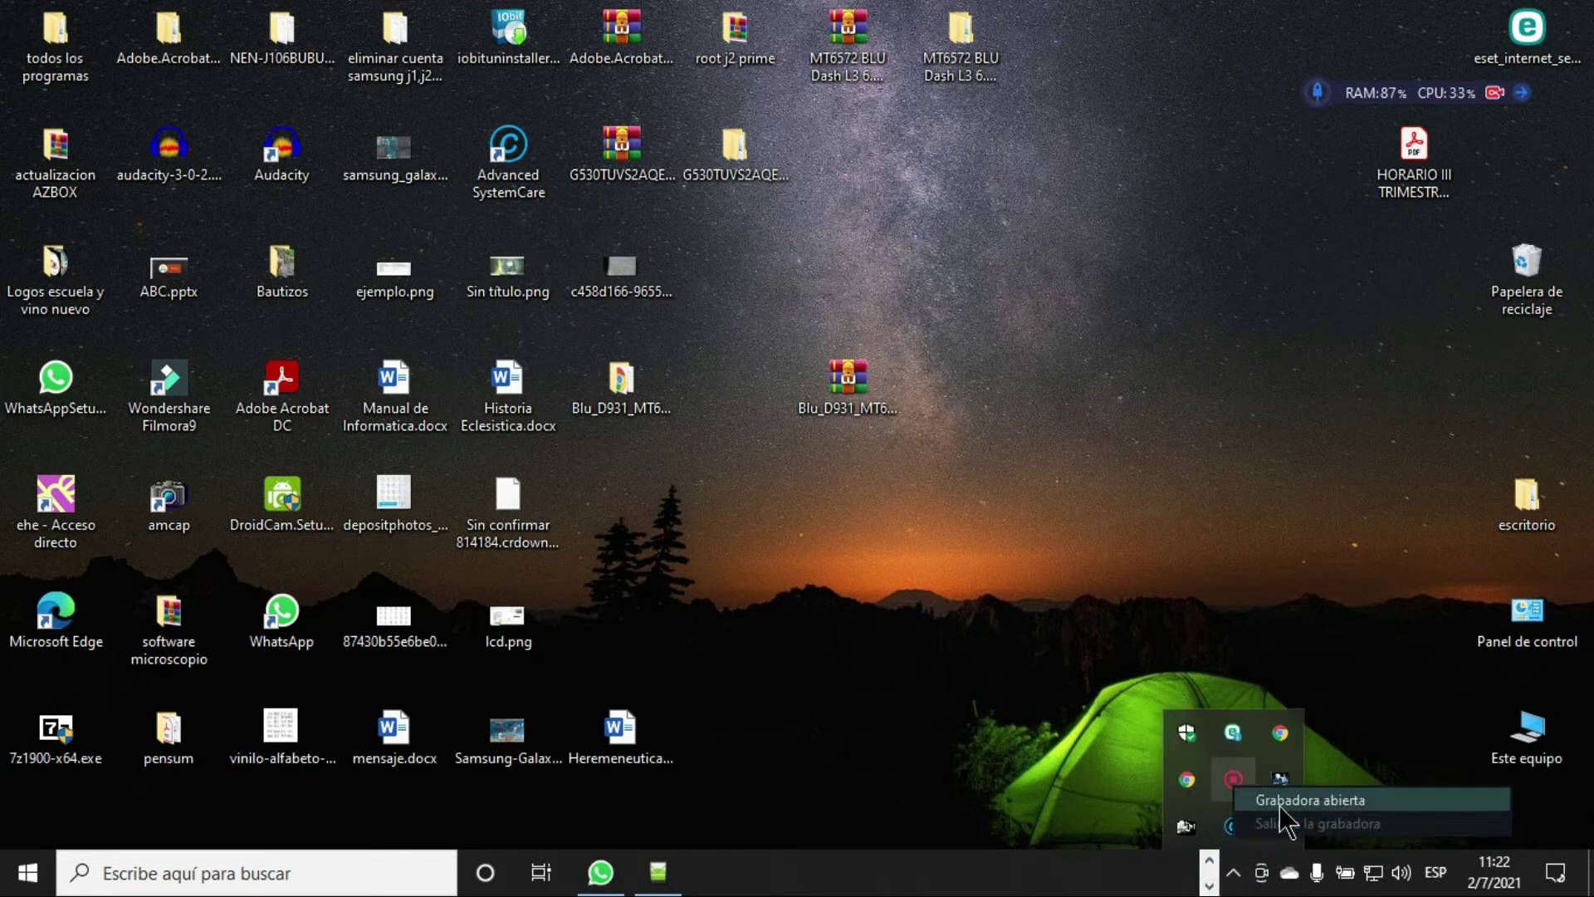
{"action": "left_click", "coordinate": [1279, 802]}
{"action": "left_click", "coordinate": [1274, 823]}
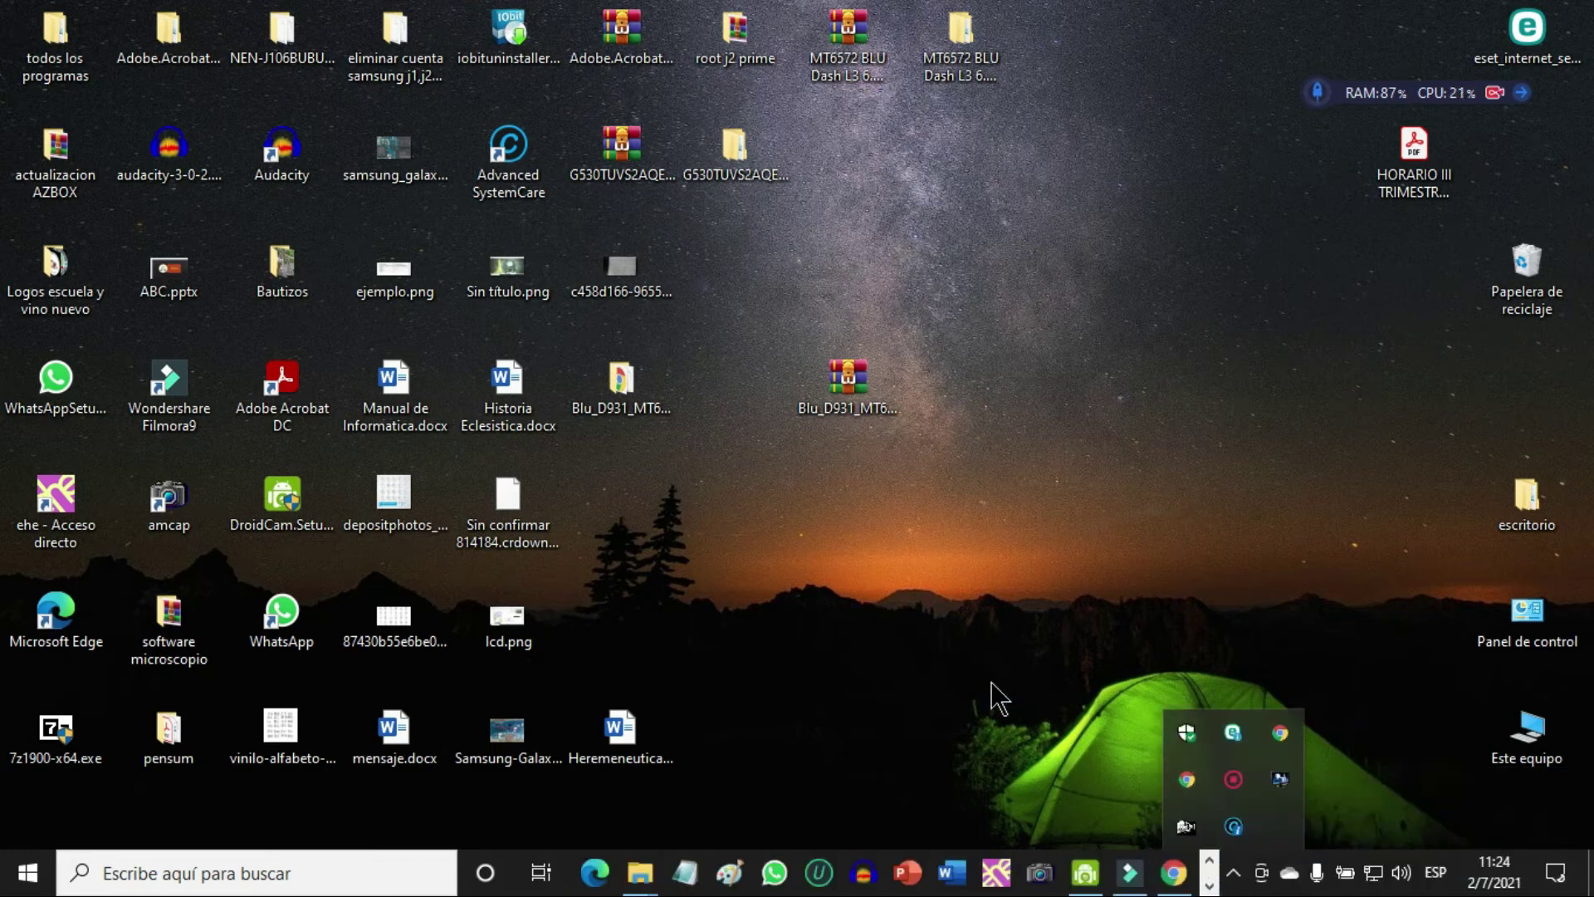
{"action": "left_click", "coordinate": [1021, 655]}
Step: Move the extracted Blu_D931_MT6570 folder beside its zip, inspect its Firmware and SP Flash Tool subfolders, and close the folder window
{"action": "left_click_drag", "start_coordinate": [621, 378], "coordinate": [955, 399]}
{"action": "double_click", "coordinate": [963, 421]}
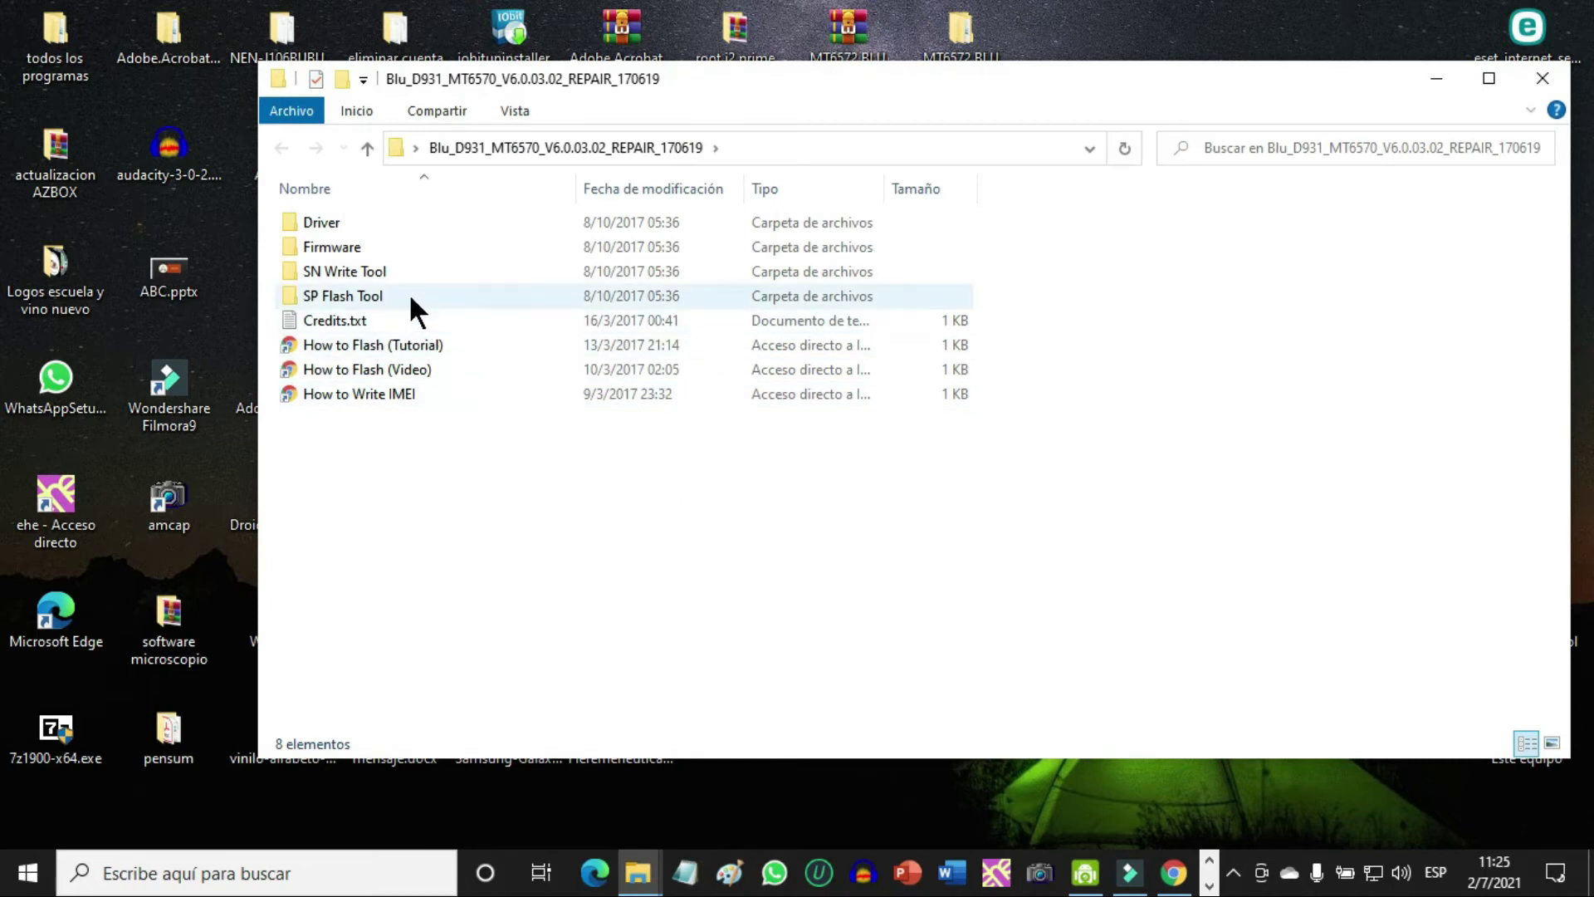
{"action": "left_click", "coordinate": [398, 254]}
{"action": "double_click", "coordinate": [402, 245]}
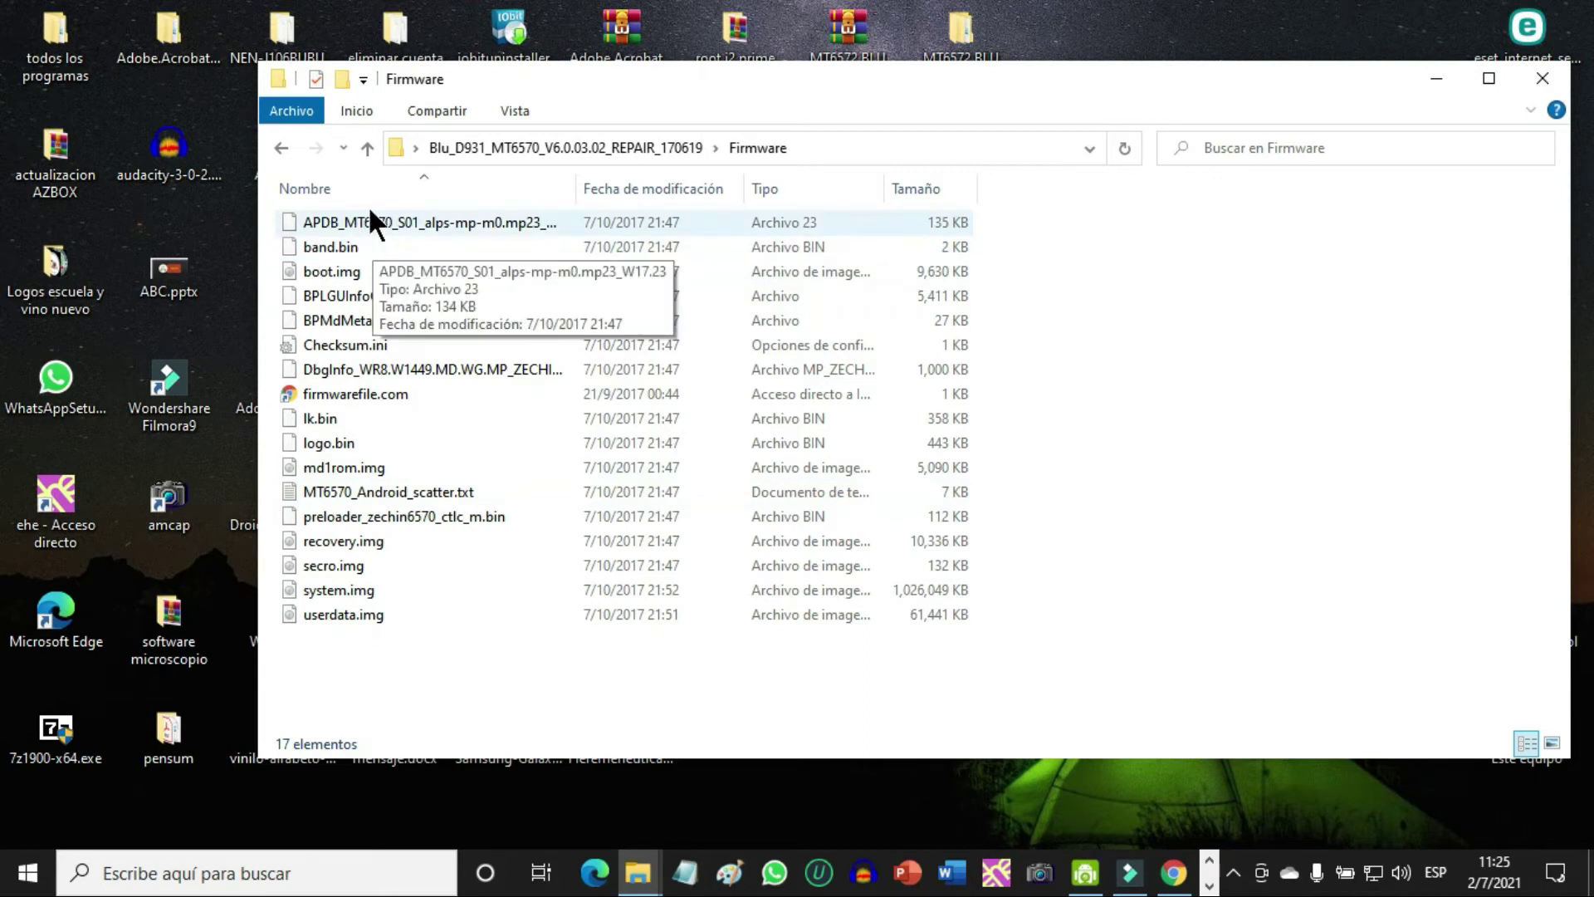
{"action": "left_click", "coordinate": [367, 148]}
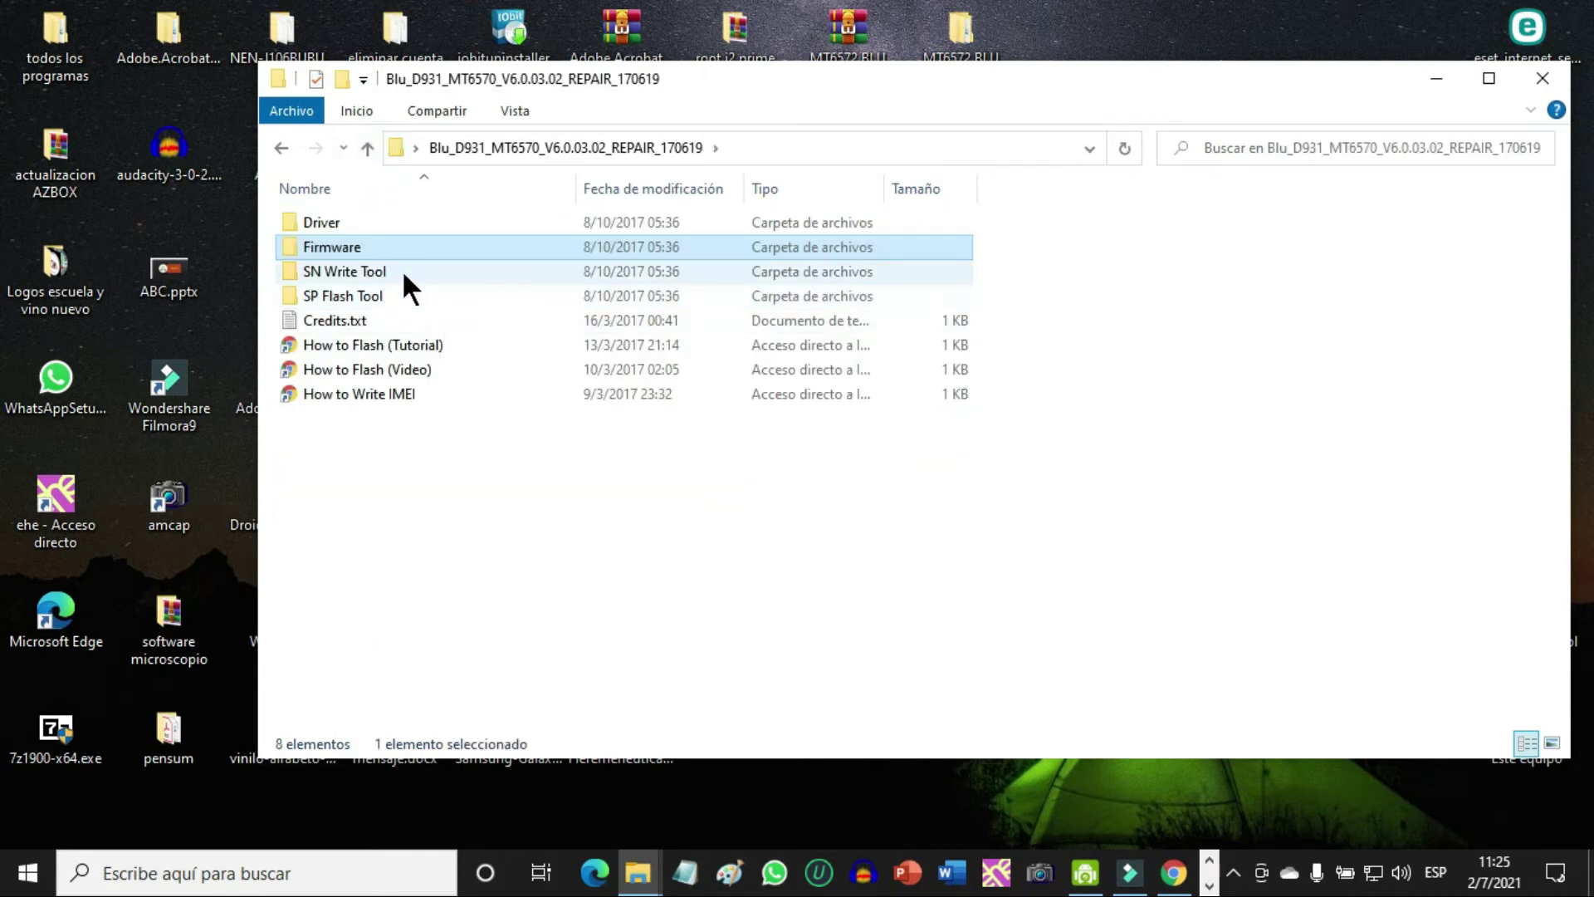
{"action": "double_click", "coordinate": [407, 294]}
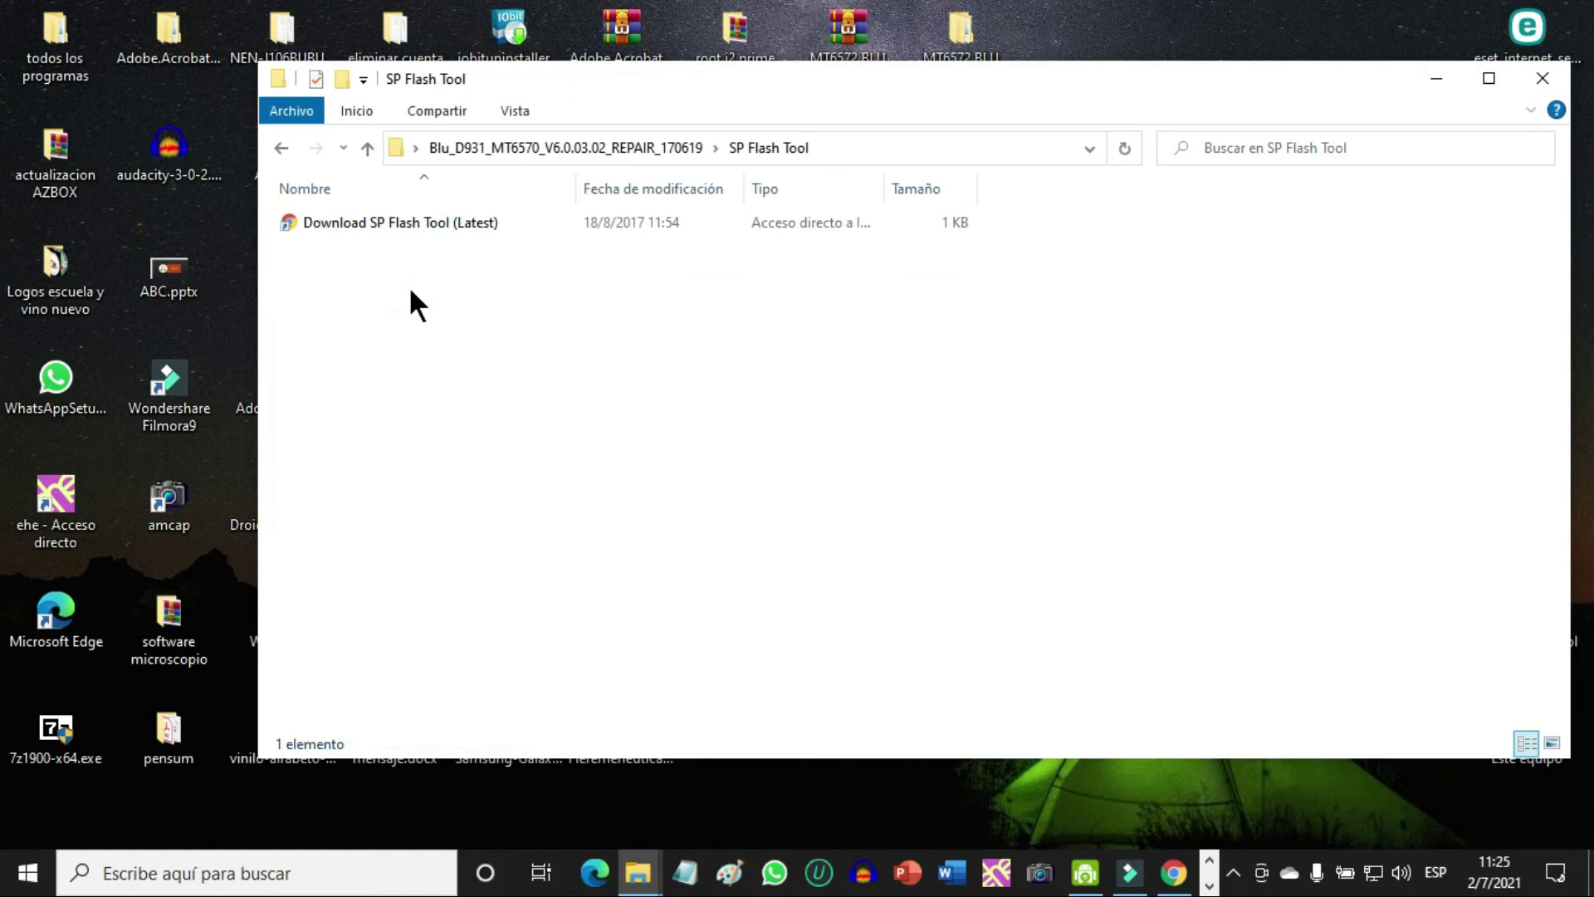
{"action": "left_click", "coordinate": [367, 148]}
{"action": "left_click", "coordinate": [367, 148]}
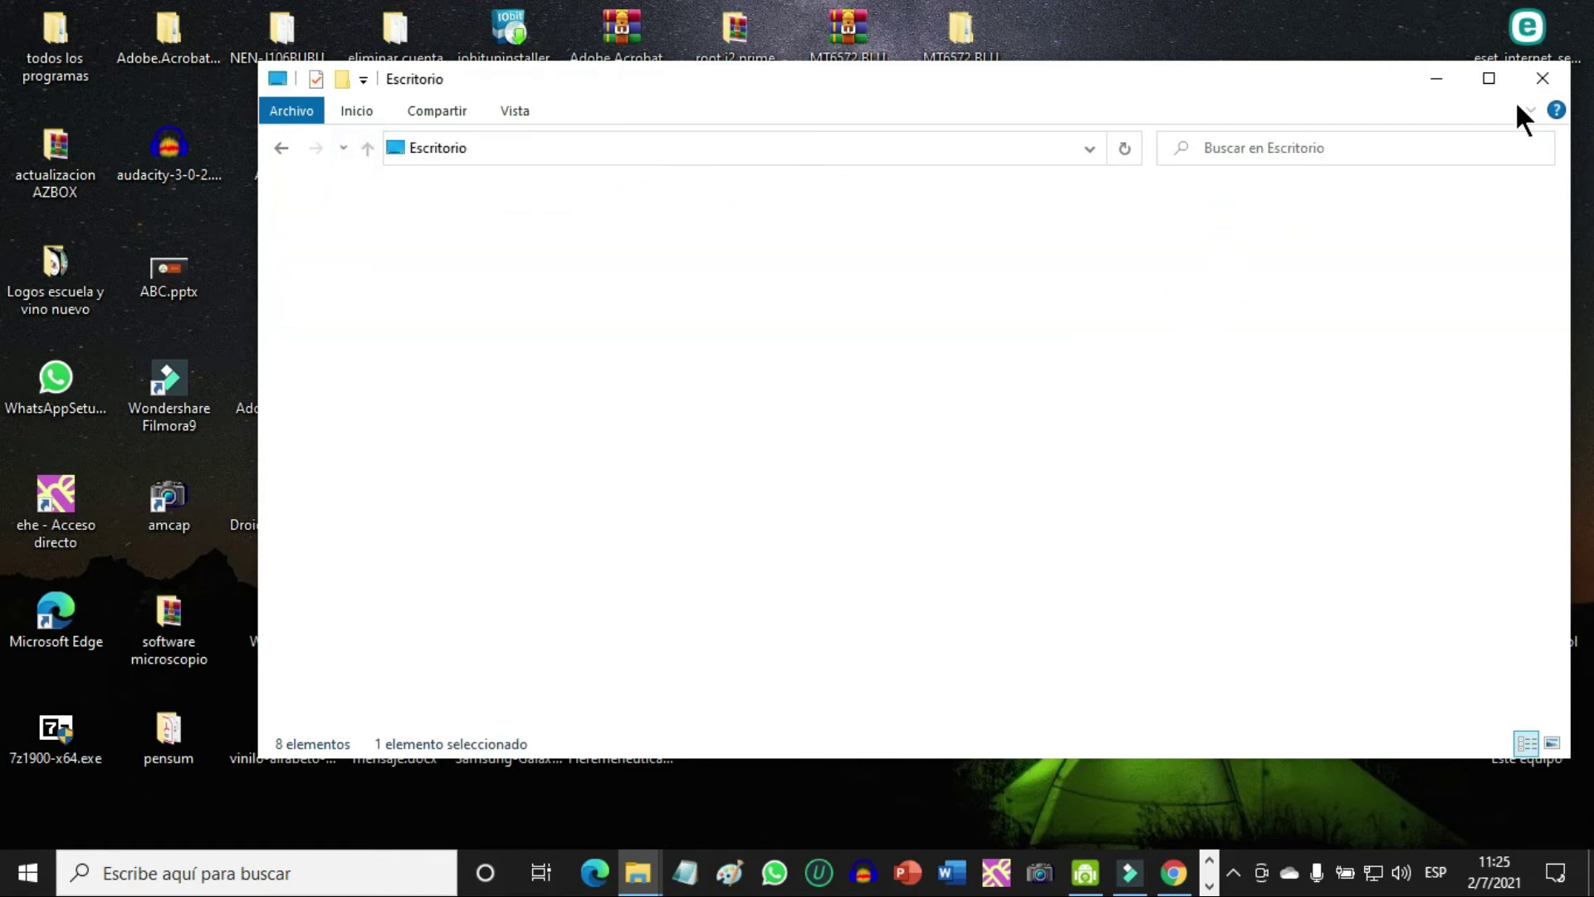
{"action": "left_click", "coordinate": [1543, 78]}
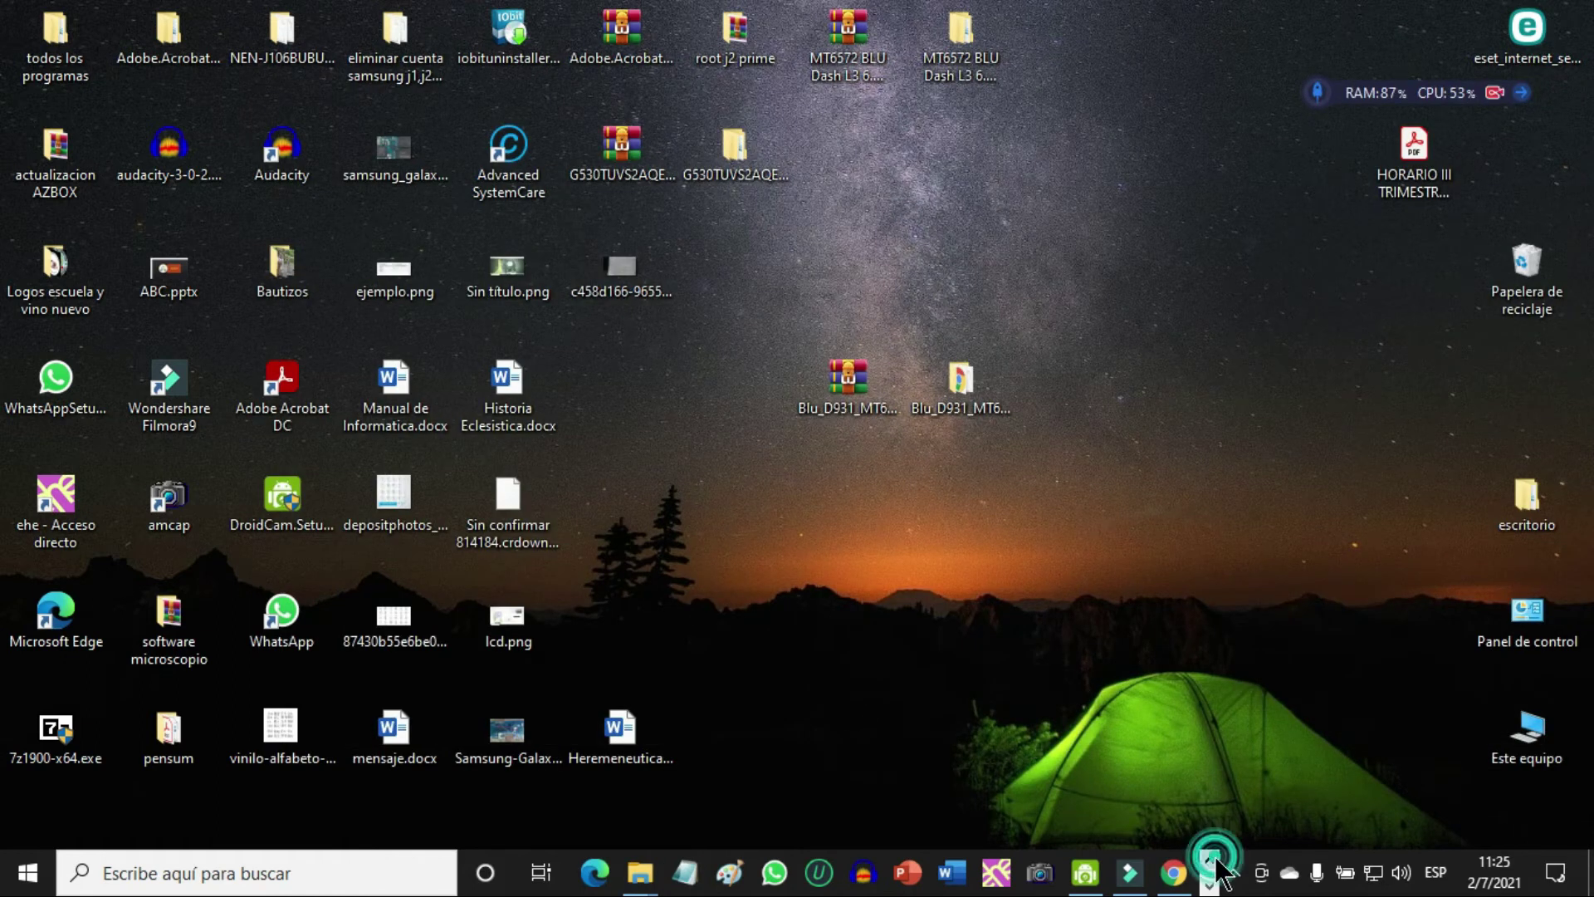
Step: Switch to Smart Phone Flash Tool and load MT6570_Android_scatter.txt from the Firmware folder of the extracted Blu_D931_MT6570 folder on the desktop
{"action": "left_click", "coordinate": [1210, 886]}
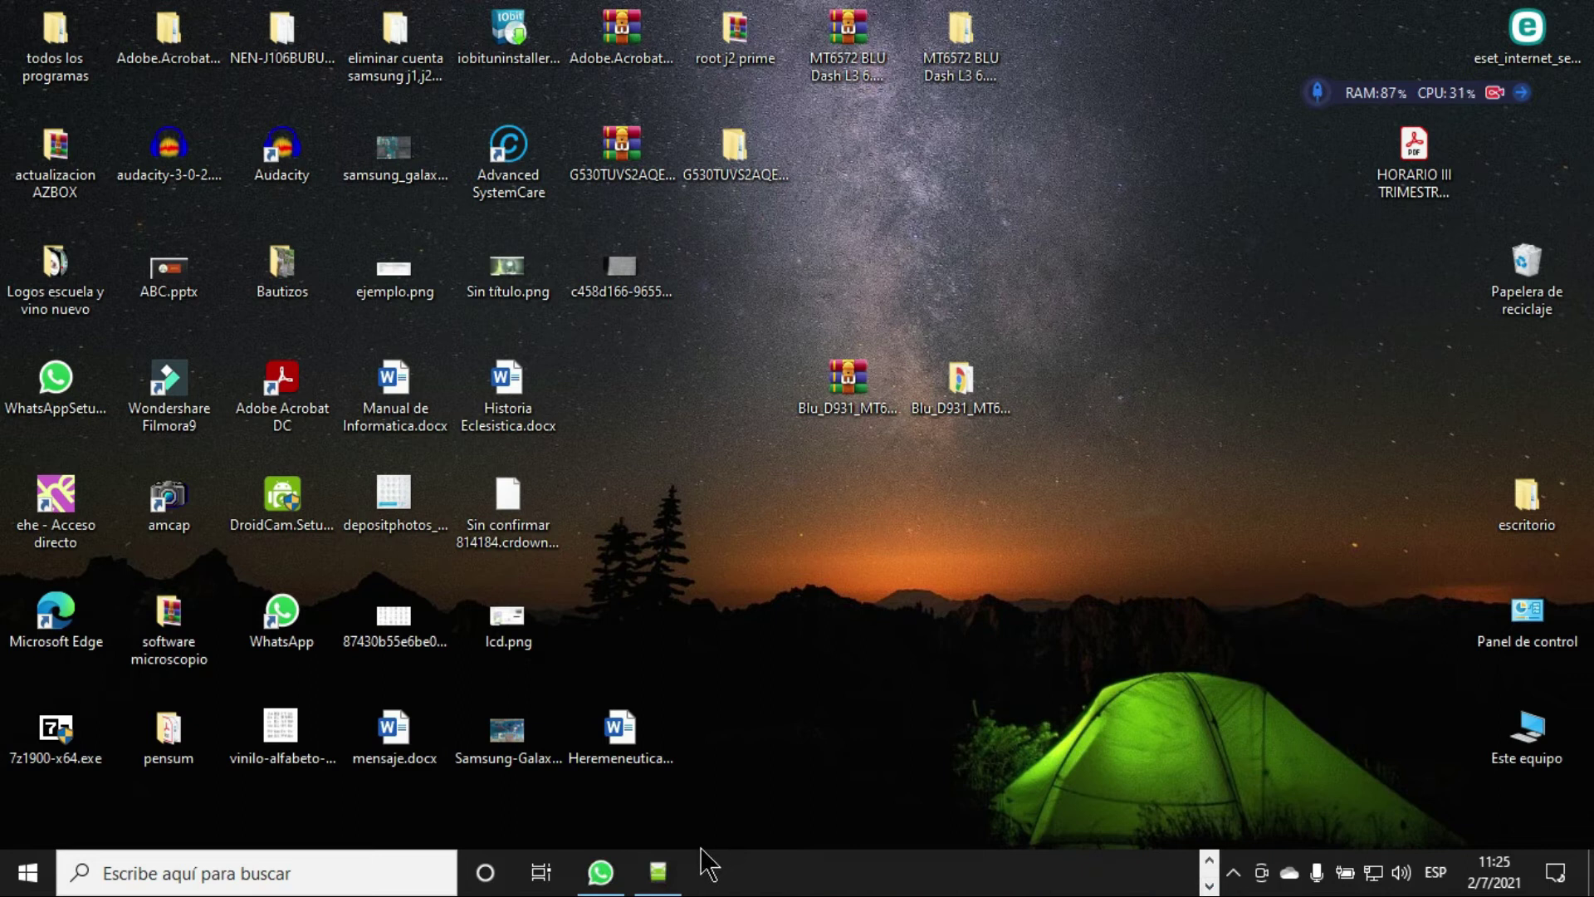
{"action": "left_click", "coordinate": [664, 873]}
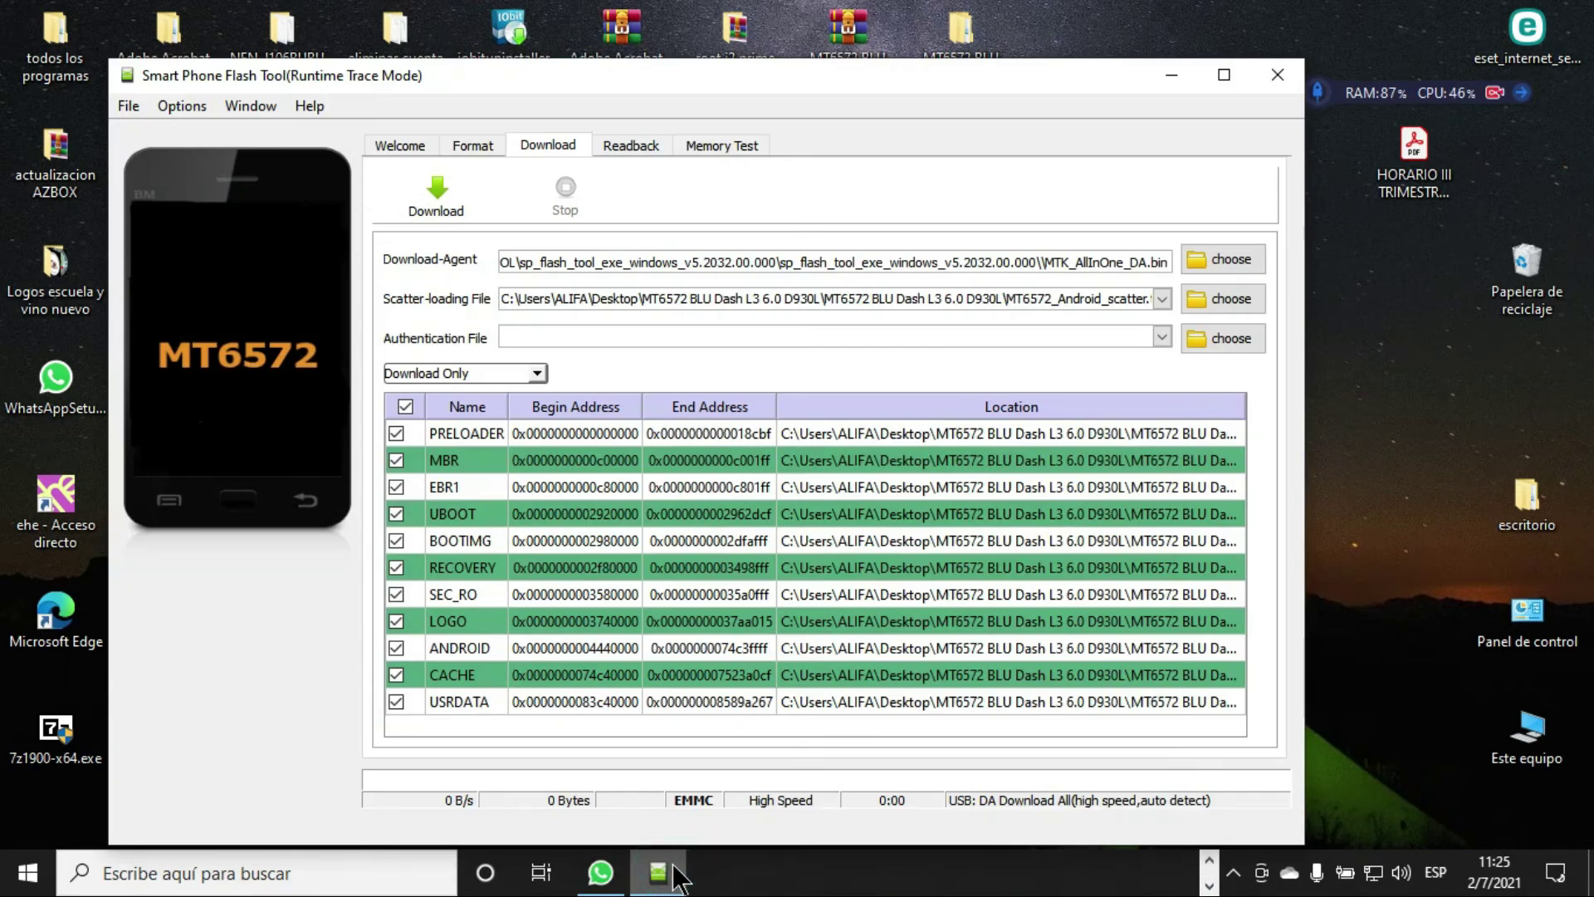
{"action": "left_click", "coordinate": [1203, 300]}
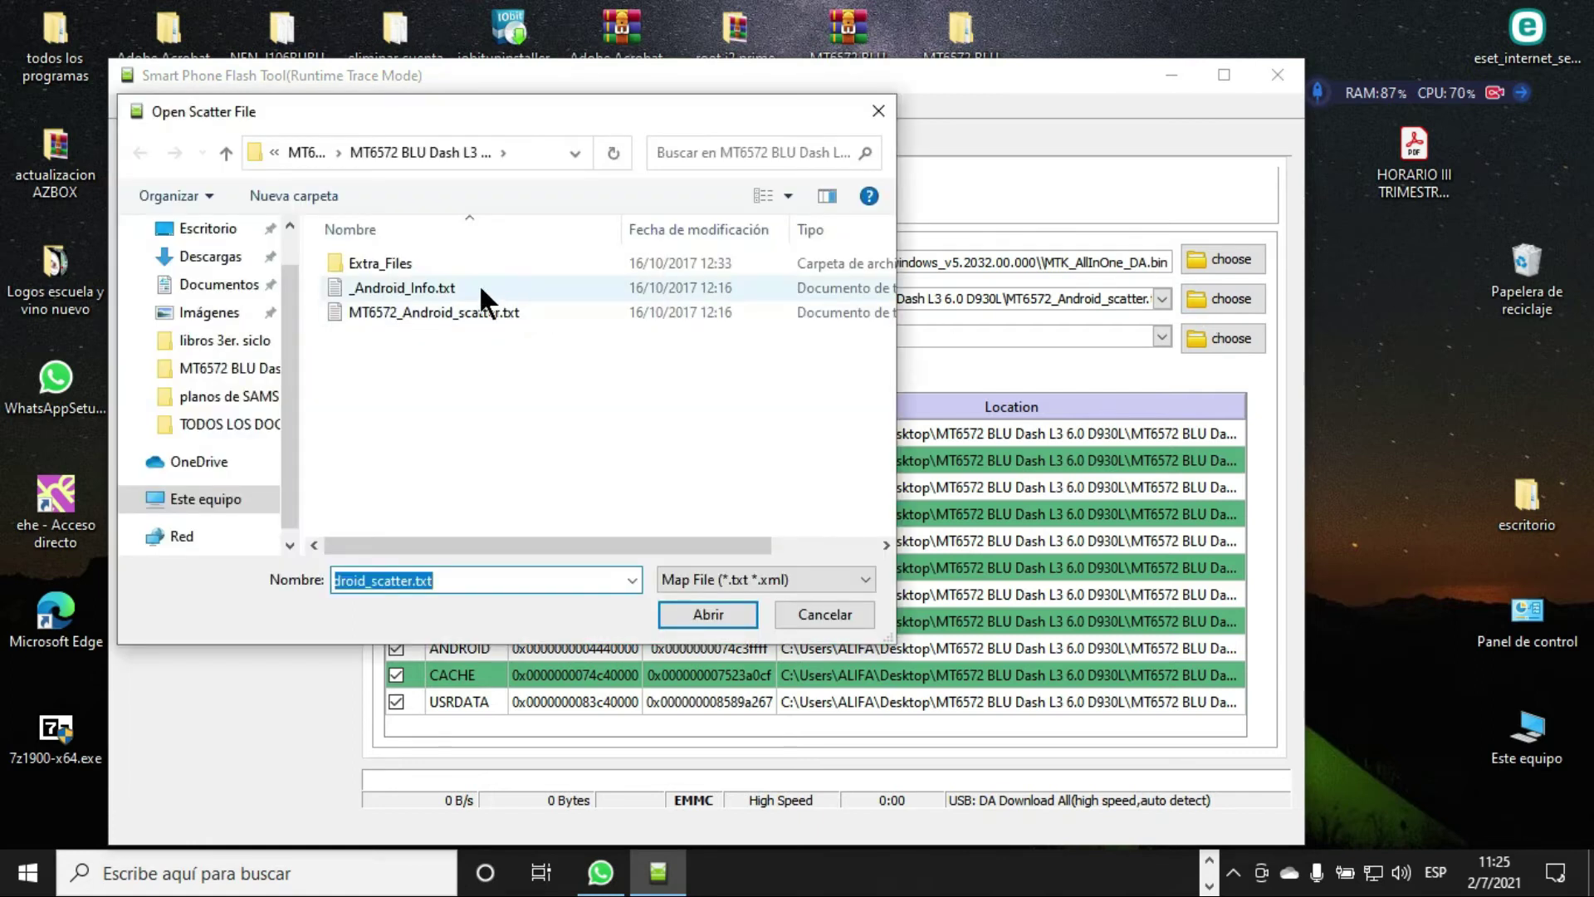
{"action": "left_click", "coordinate": [238, 237]}
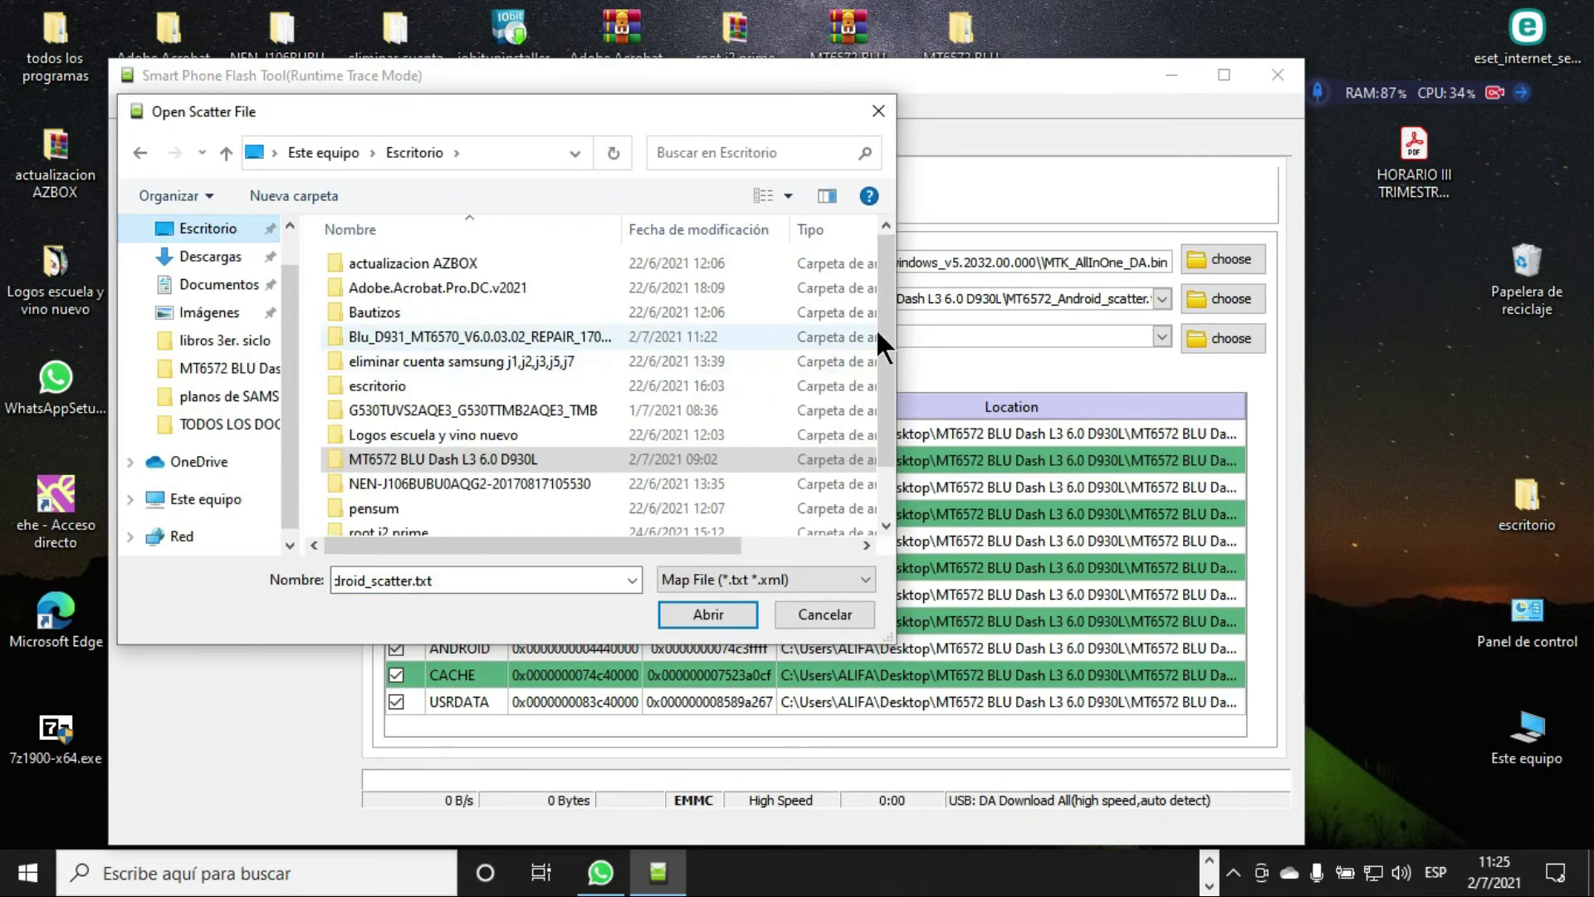
{"action": "double_click", "coordinate": [446, 336]}
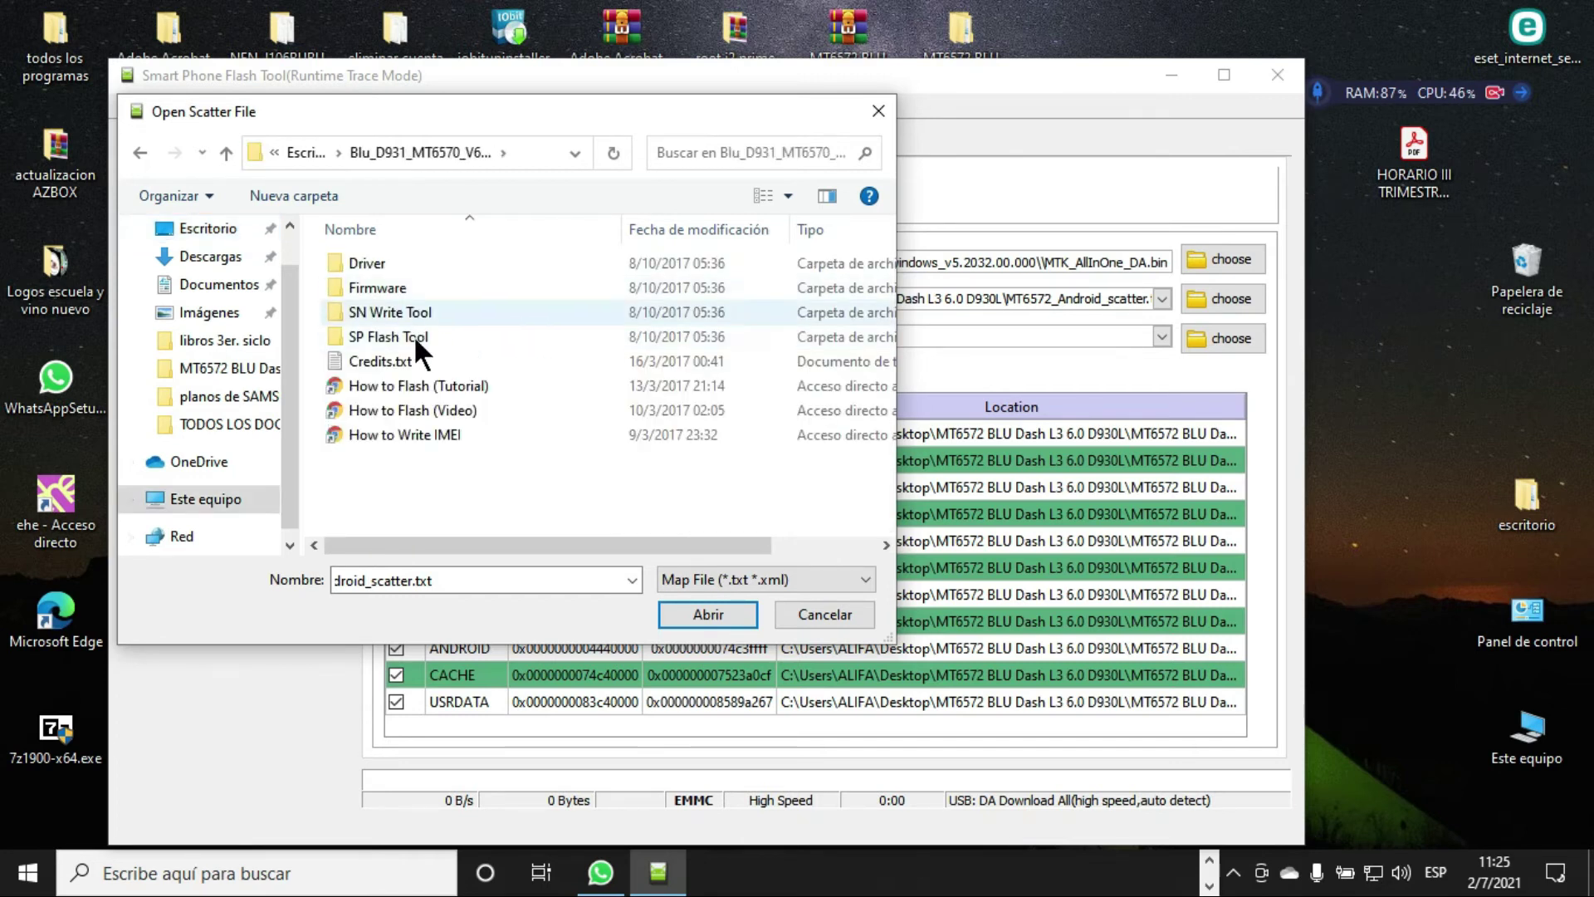
{"action": "double_click", "coordinate": [415, 293]}
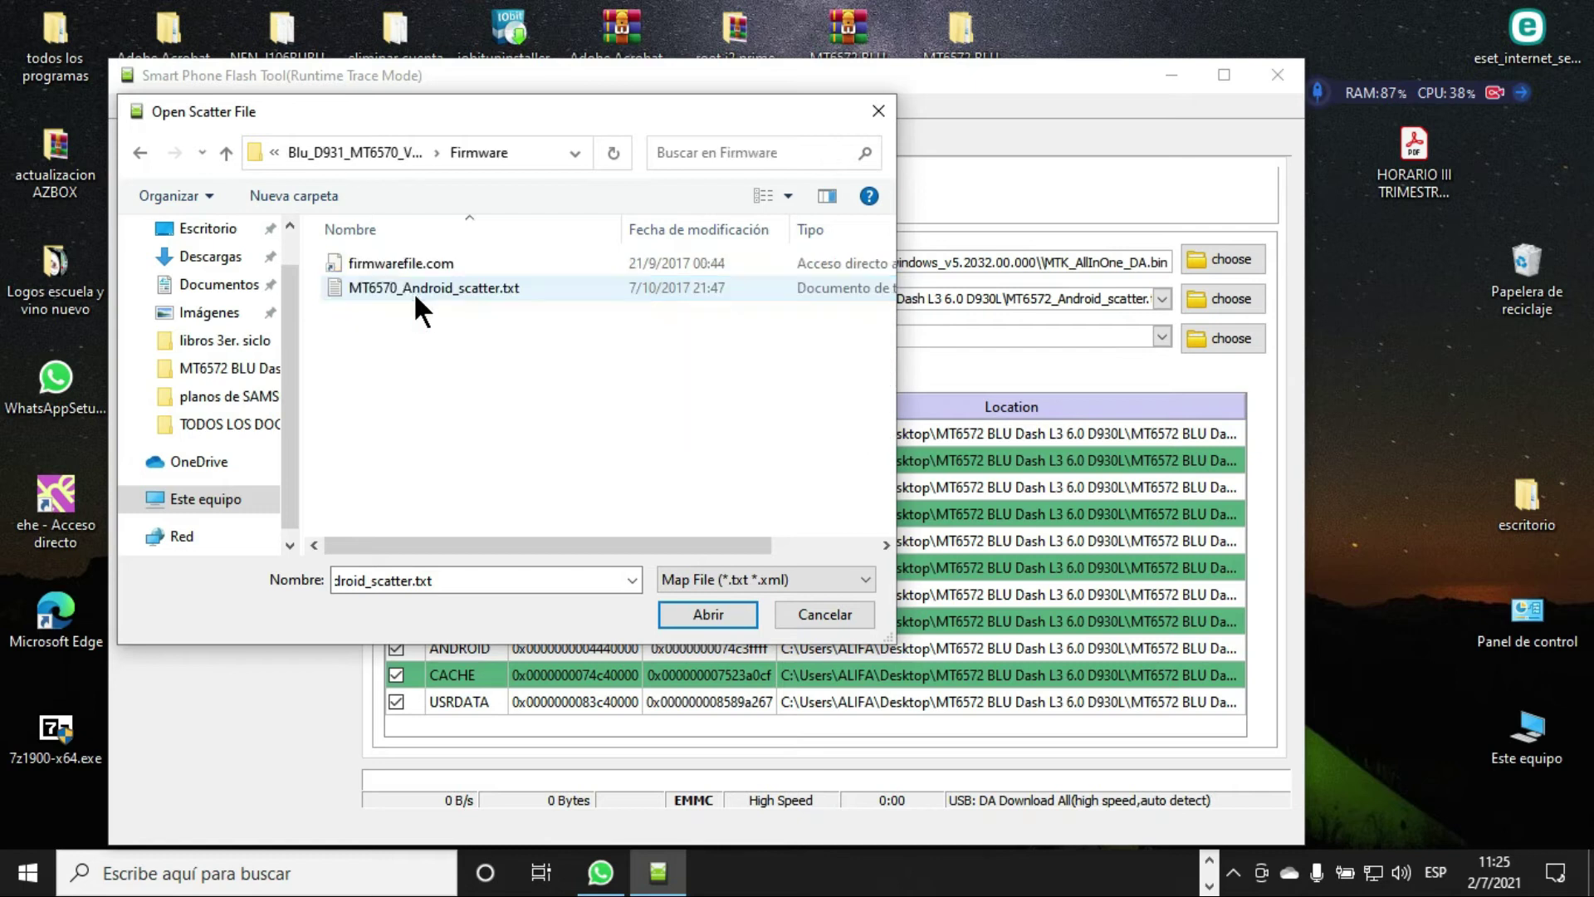
{"action": "left_click", "coordinate": [470, 288]}
{"action": "left_click", "coordinate": [708, 615]}
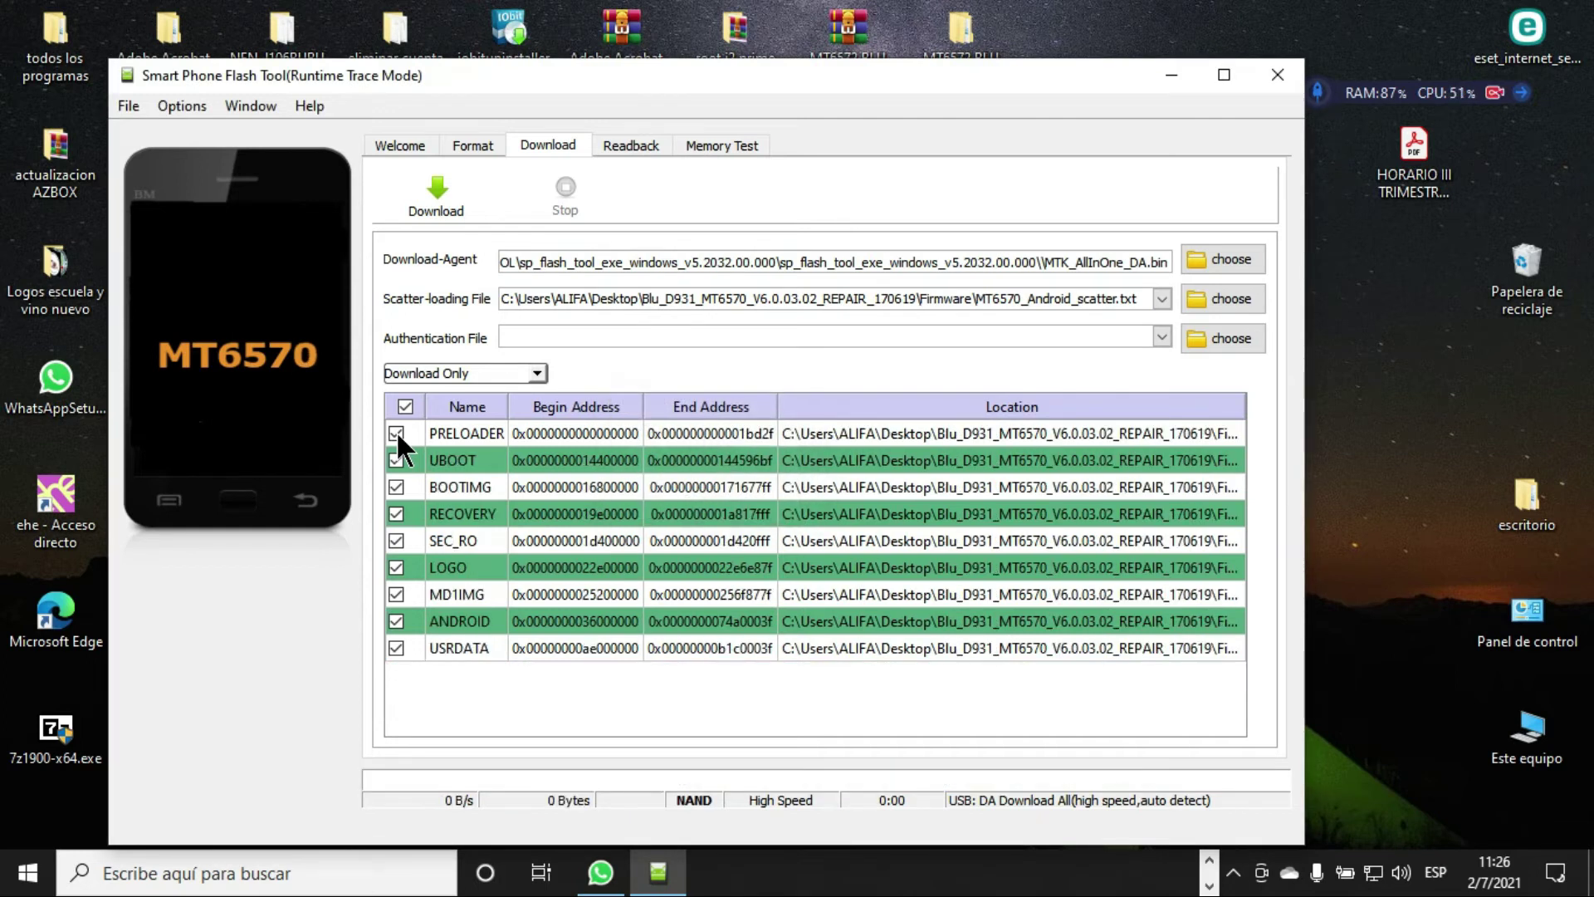
Step: Exclude the PRELOADER partition and start flashing the phone in Download Only mode
{"action": "left_click", "coordinate": [396, 432]}
{"action": "left_click", "coordinate": [459, 203]}
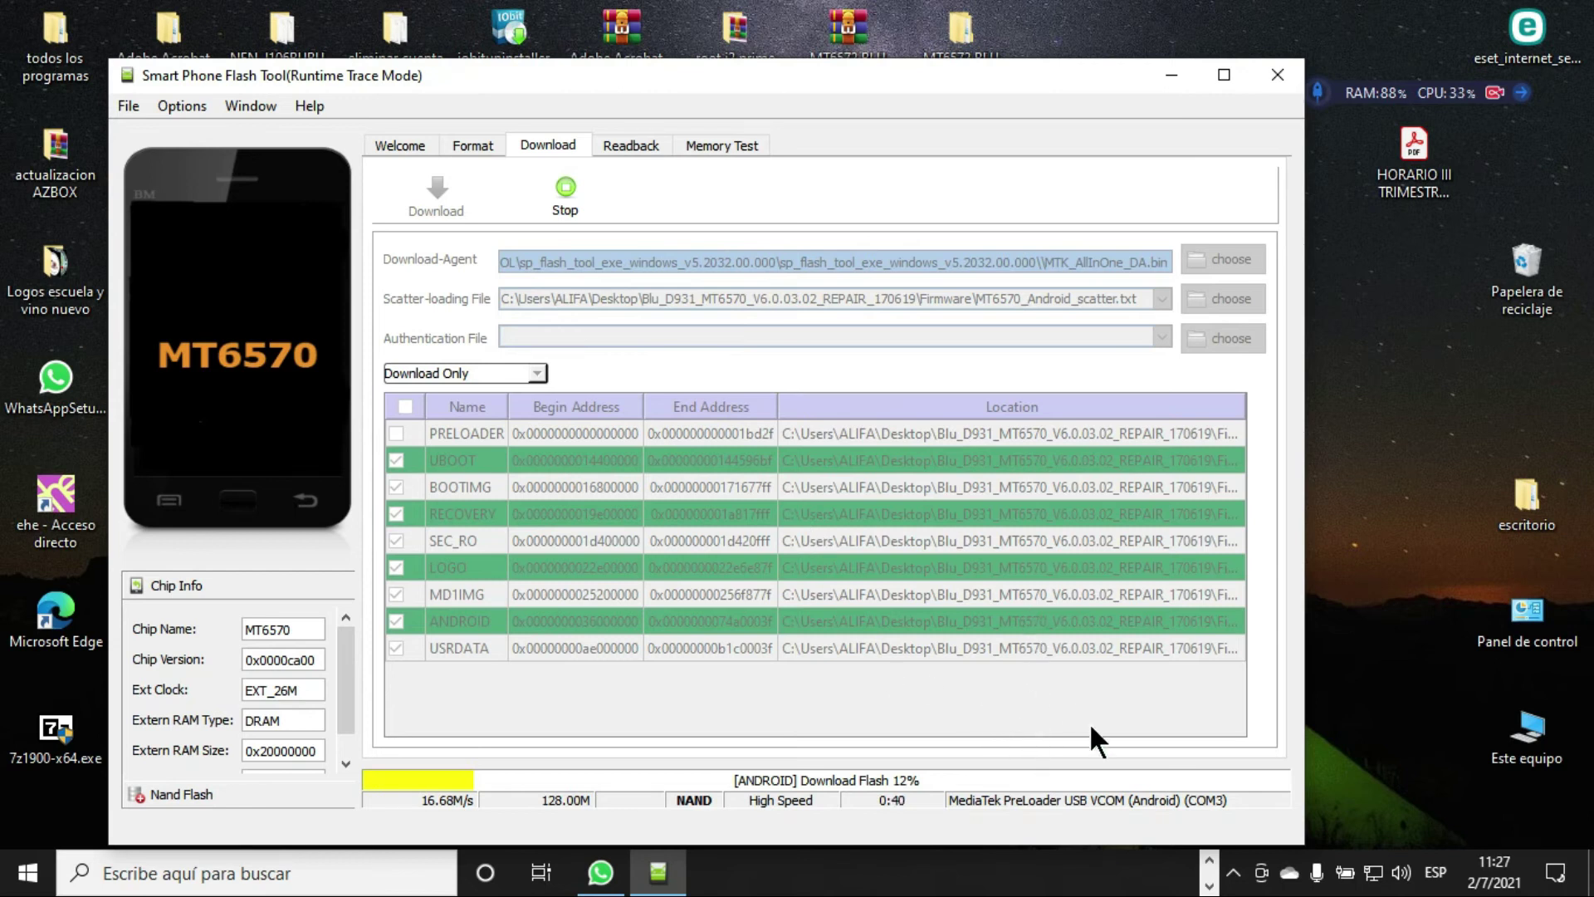
Step: Bring up DroidCam Client and arrange the flash tool window beside its camera preview
{"action": "left_click", "coordinate": [1207, 868]}
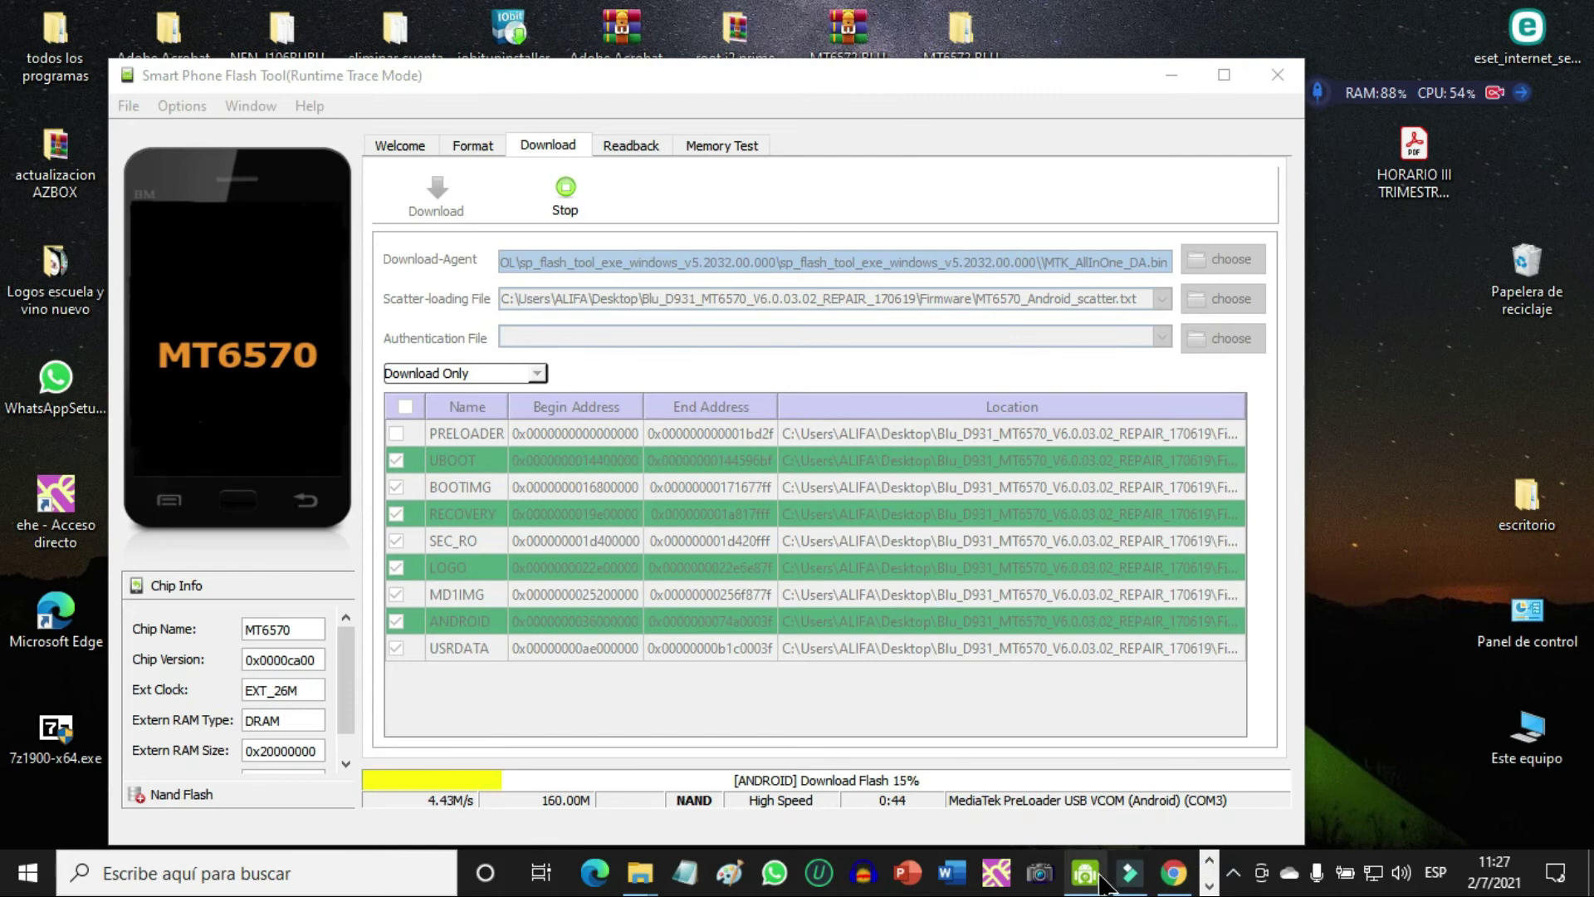
{"action": "left_click", "coordinate": [1088, 874]}
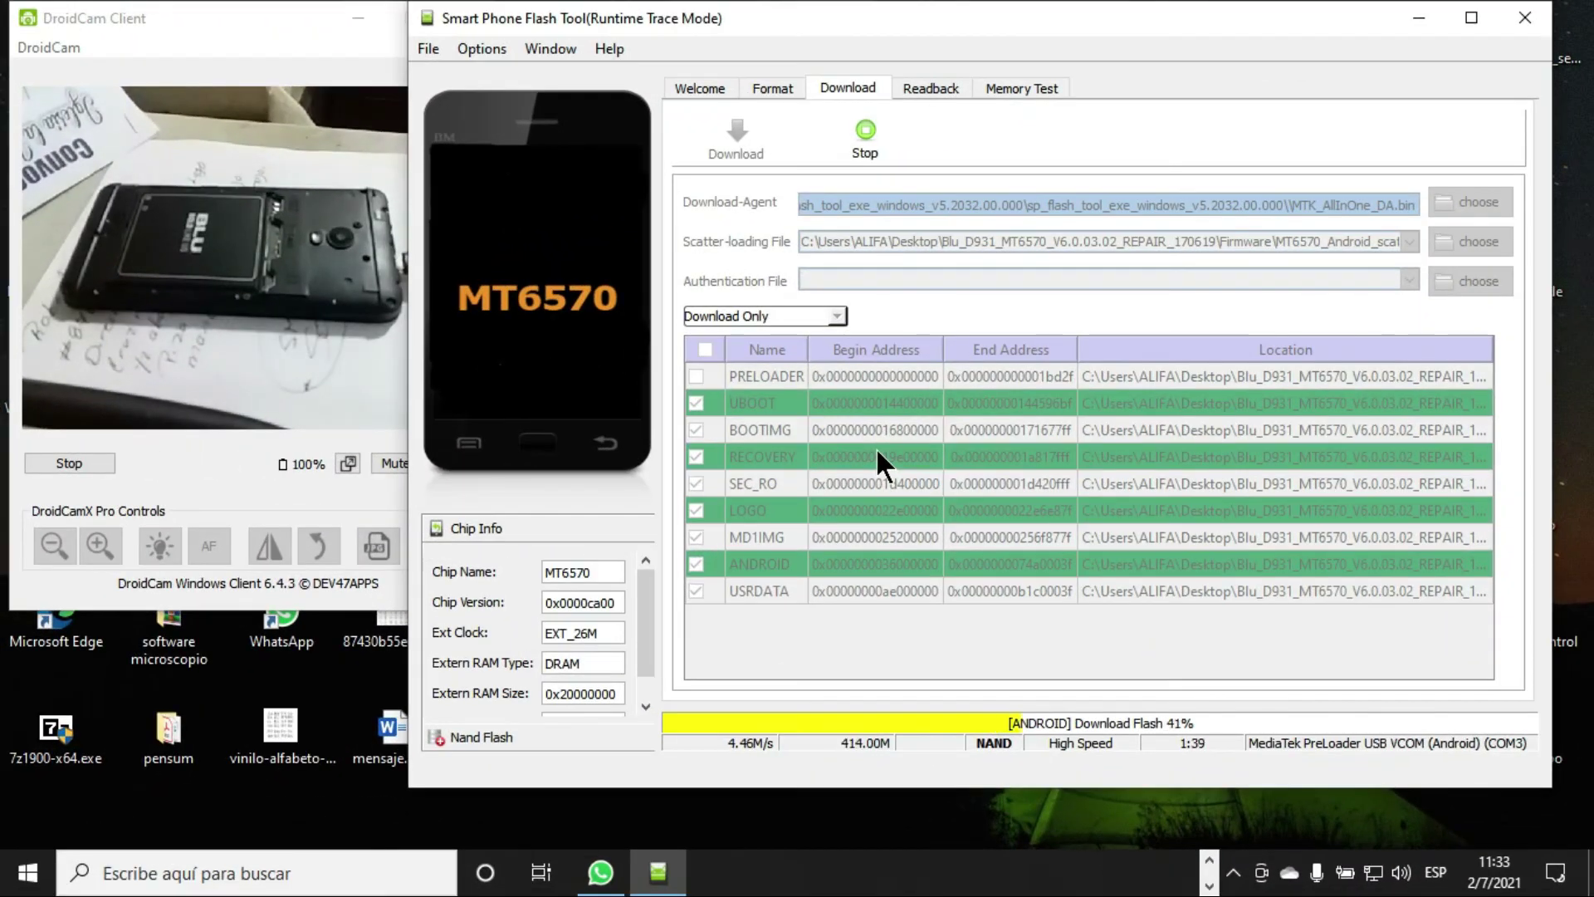
{"action": "left_click_drag", "start_coordinate": [1004, 22], "coordinate": [1083, 17]}
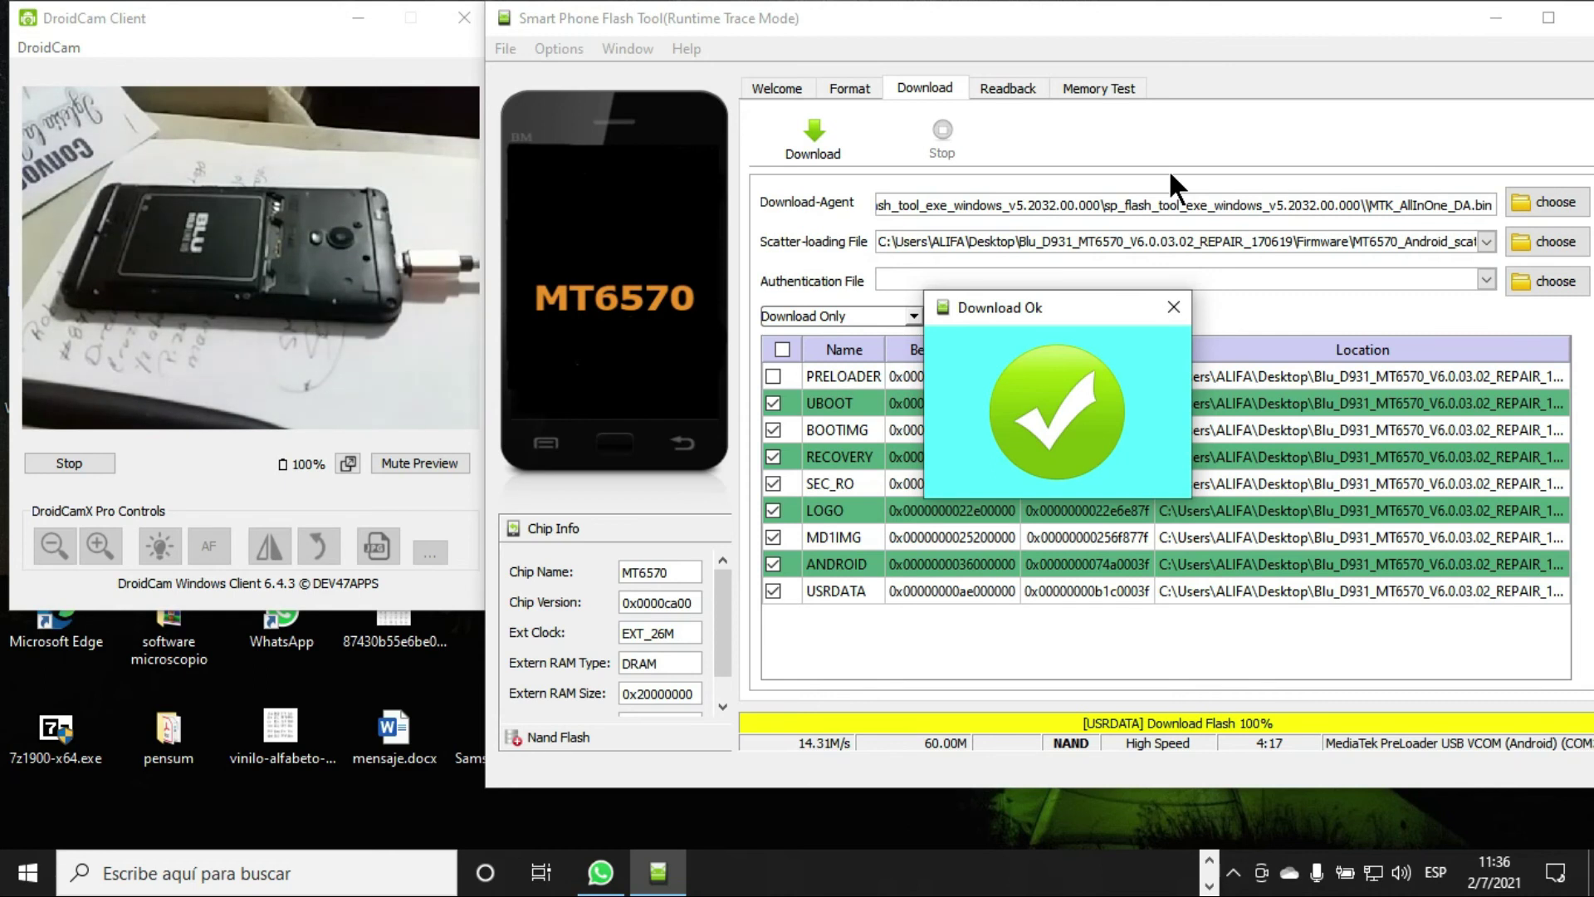
Step: Dismiss the Download Ok message, minimize Smart Phone Flash Tool, and move the DroidCam window to the middle of the desktop
{"action": "left_click", "coordinate": [1173, 317]}
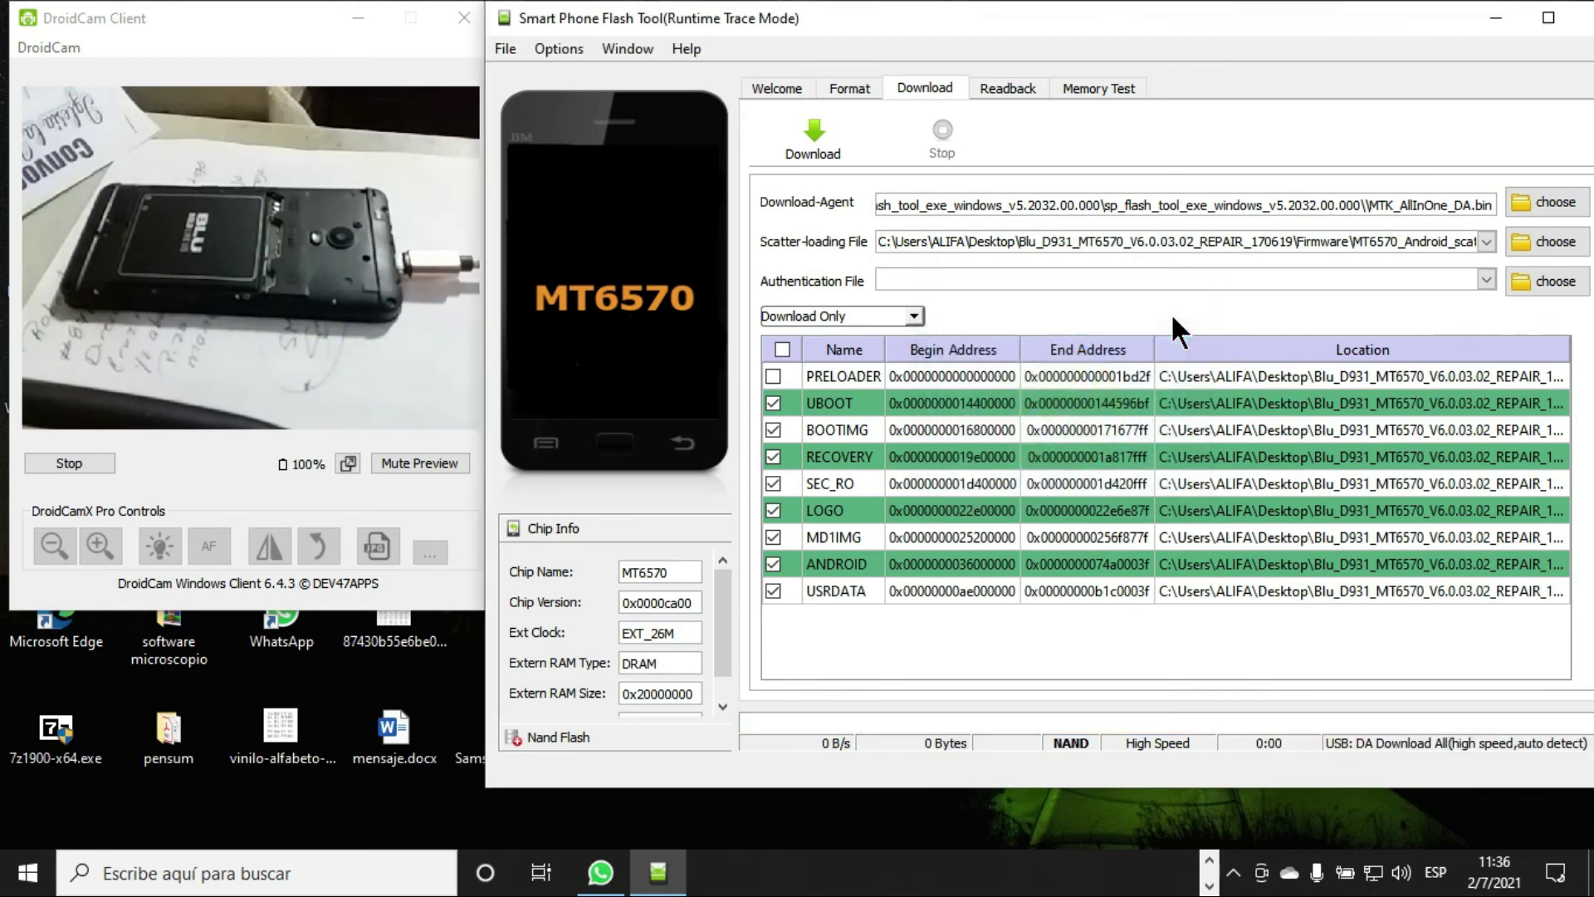
{"action": "left_click", "coordinate": [1496, 12]}
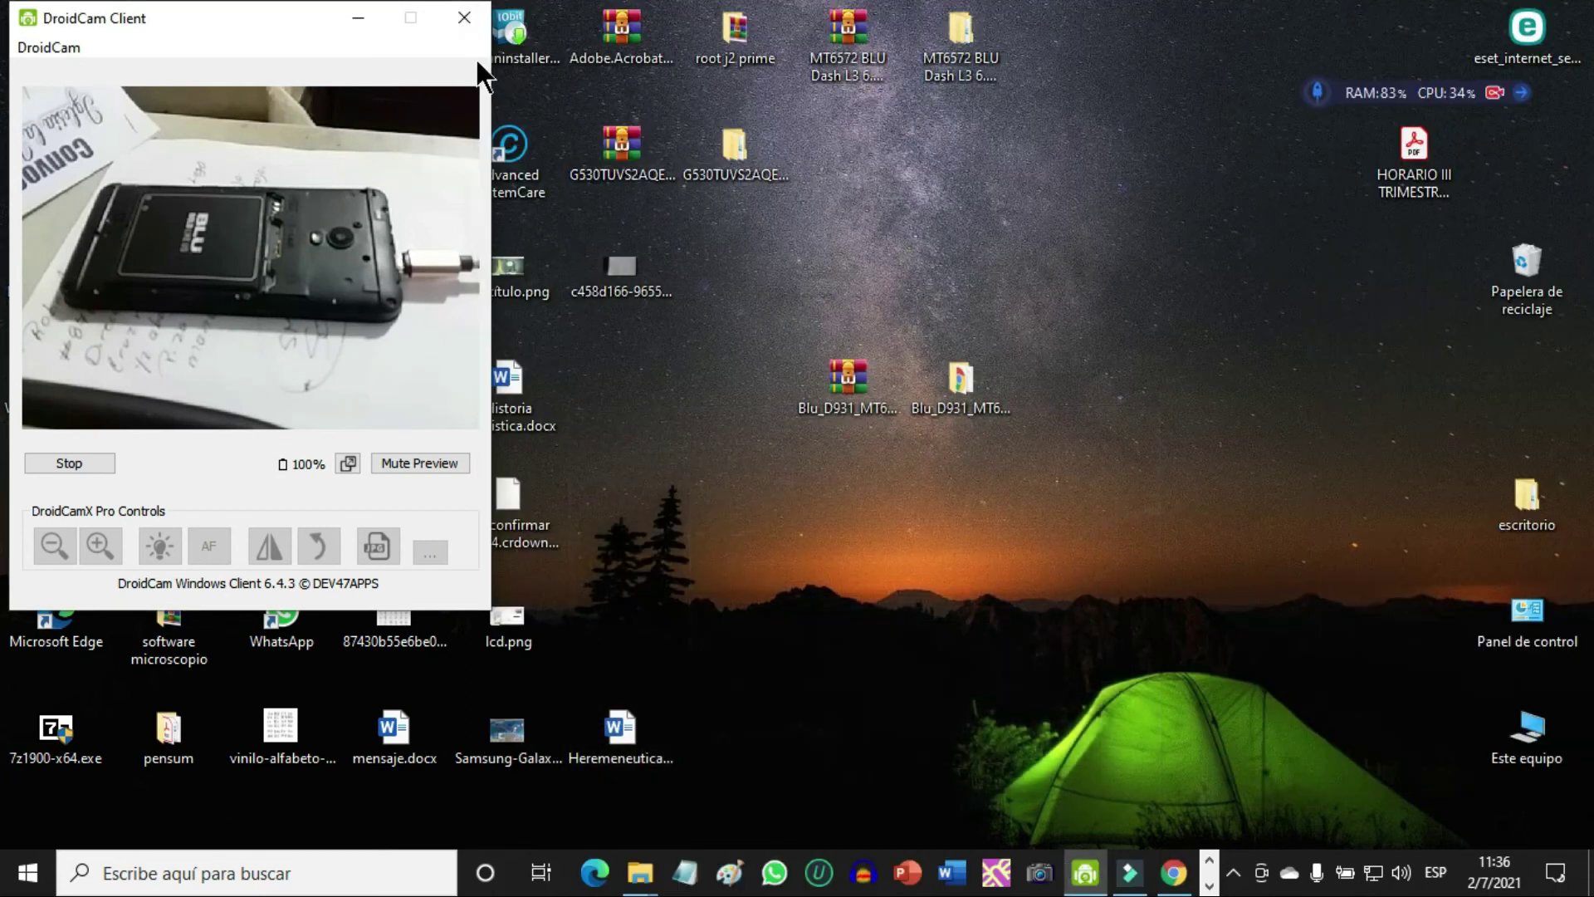
{"action": "left_click_drag", "start_coordinate": [272, 23], "coordinate": [832, 164]}
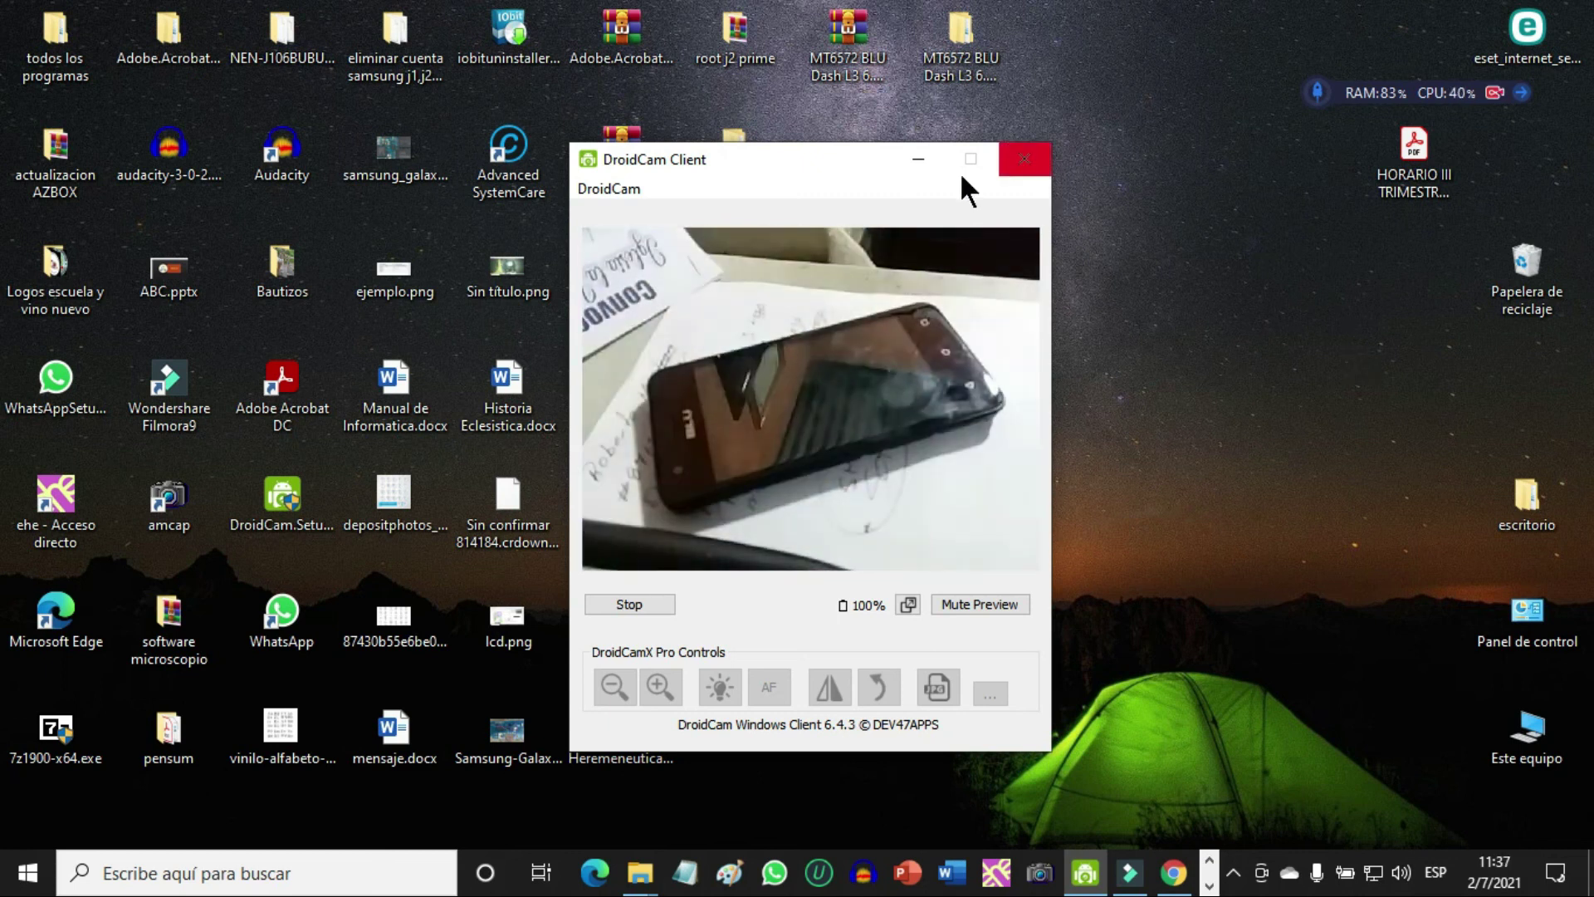
{"action": "left_click", "coordinate": [1024, 158]}
{"action": "left_click", "coordinate": [1233, 871]}
{"action": "left_click", "coordinate": [1229, 784]}
{"action": "left_click", "coordinate": [1278, 826]}
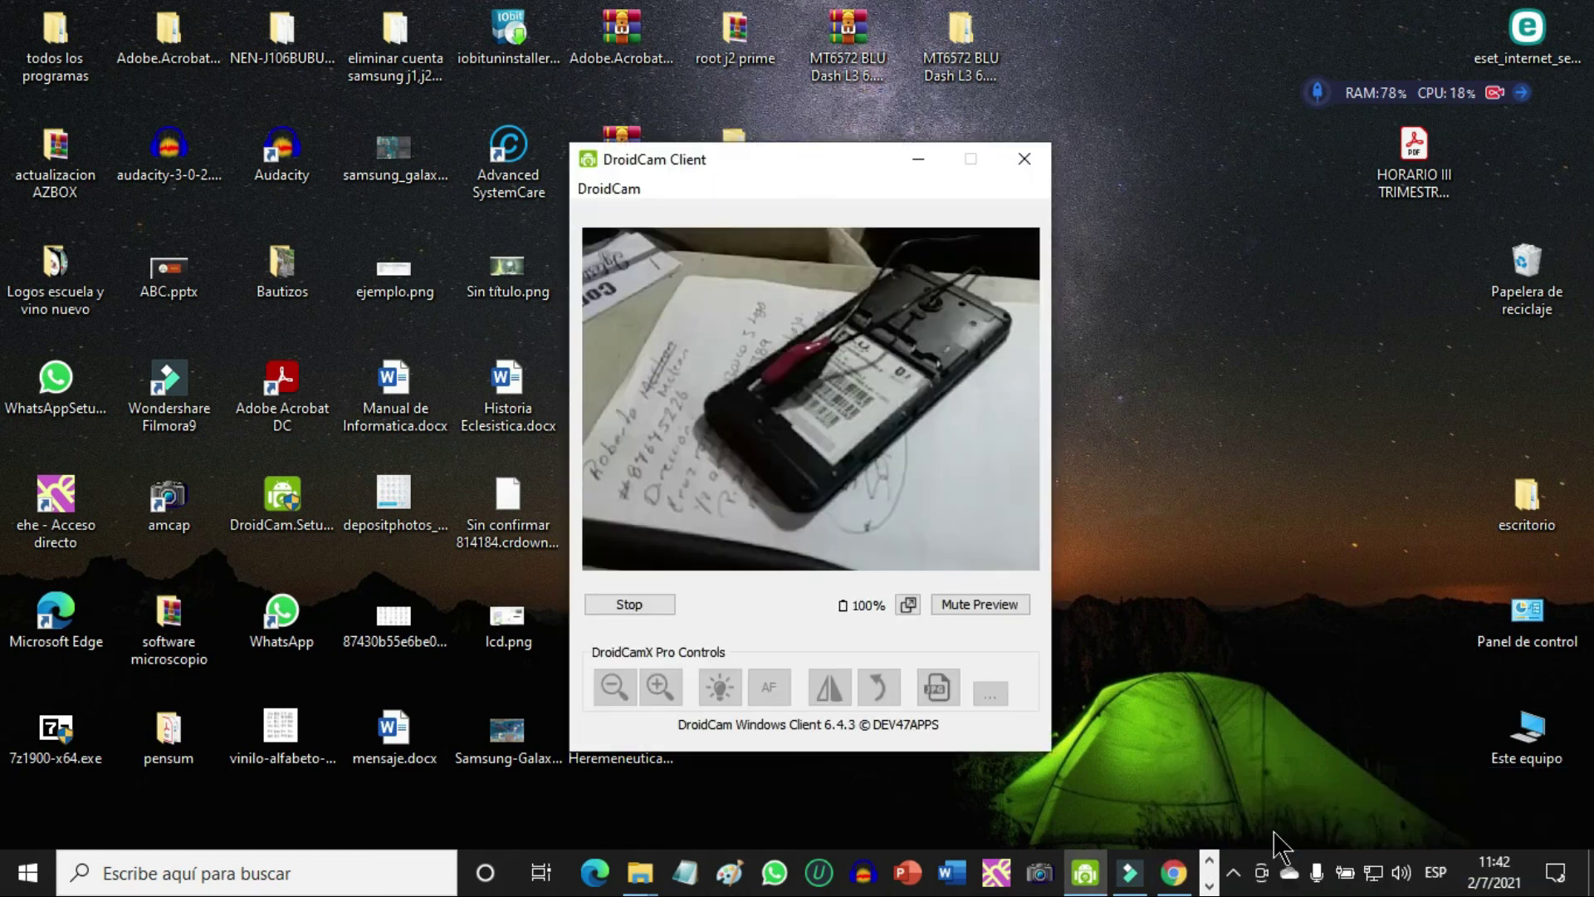